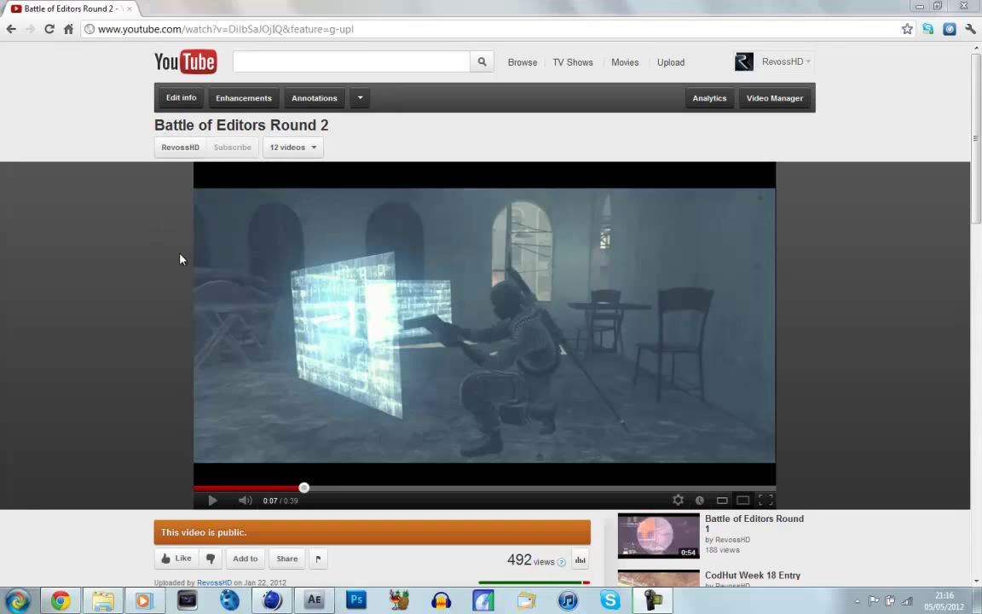
Play the Battle of Editors Round 2 video, pause on the scope shot, and open the Swiping Hand Tutorial folder
left_click_drag(153, 125, 333, 124)
left_click(368, 135)
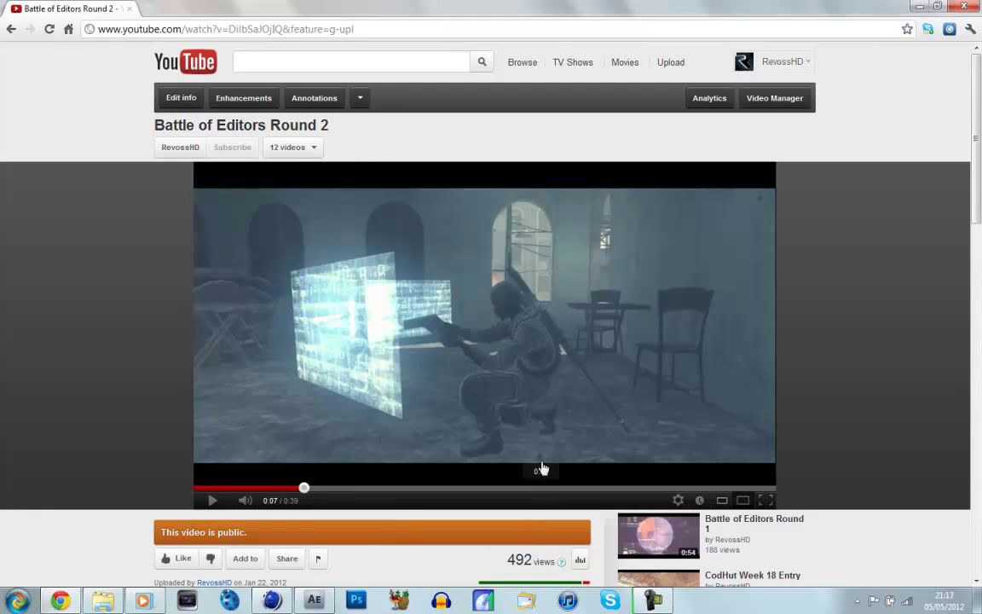
left_click(437, 294)
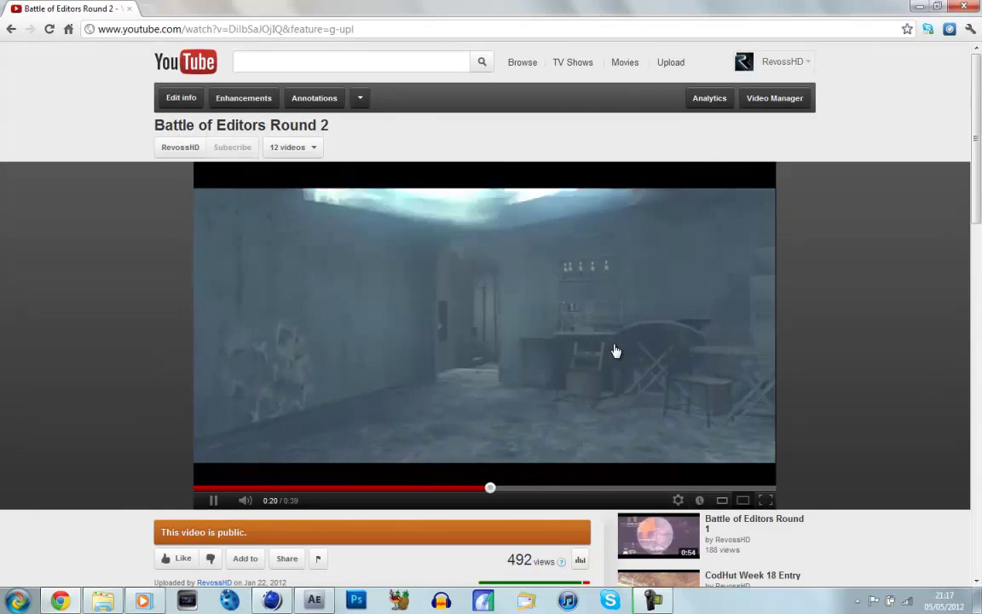
left_click(496, 455)
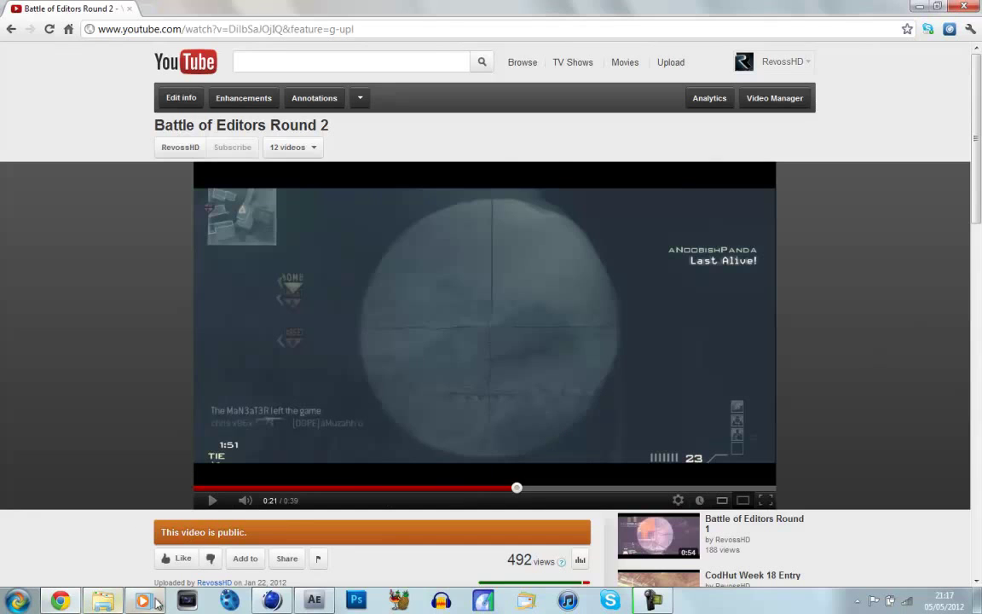
left_click(109, 599)
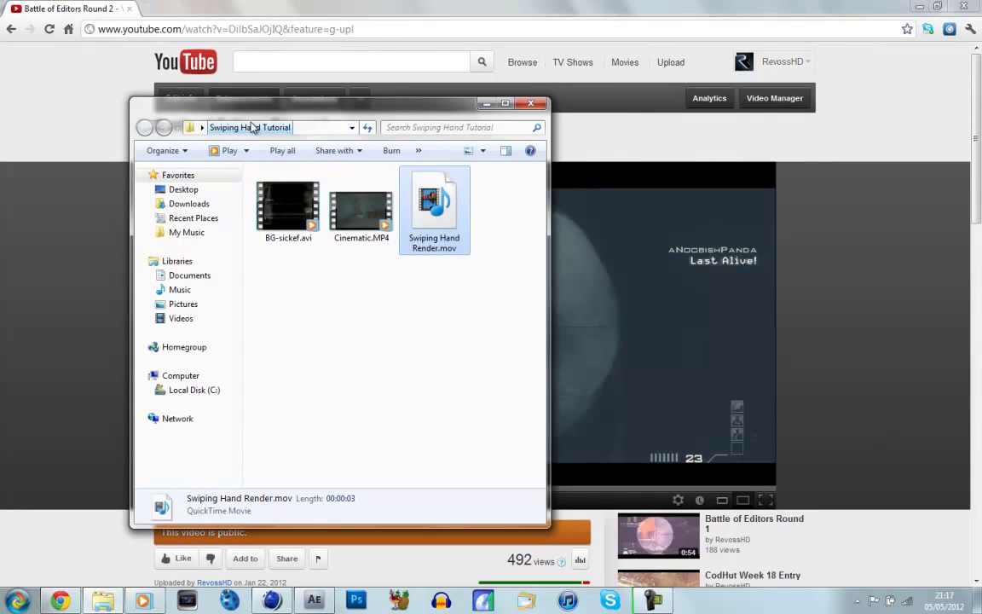
left_click(295, 220)
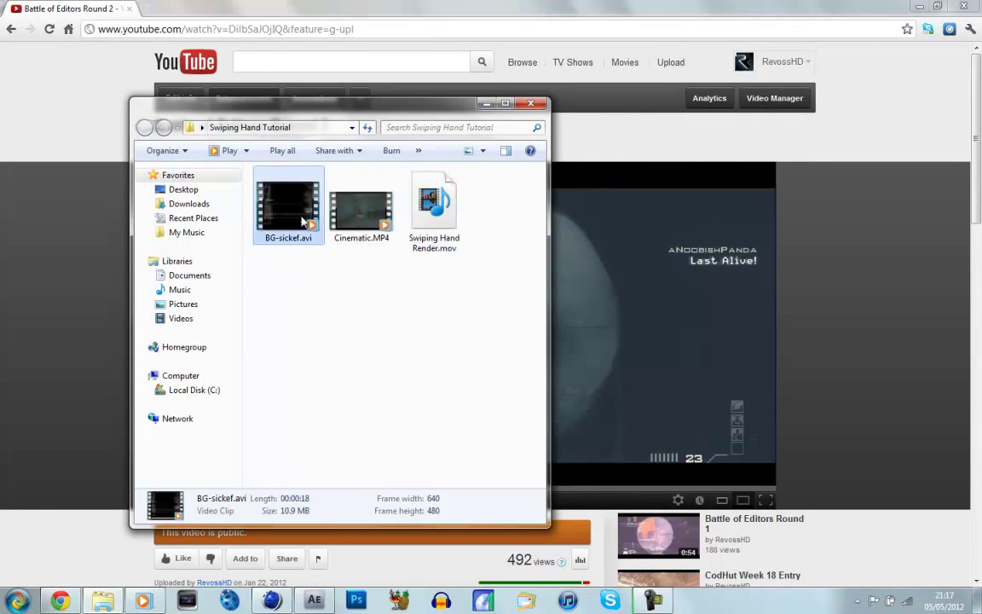
left_click(465, 304)
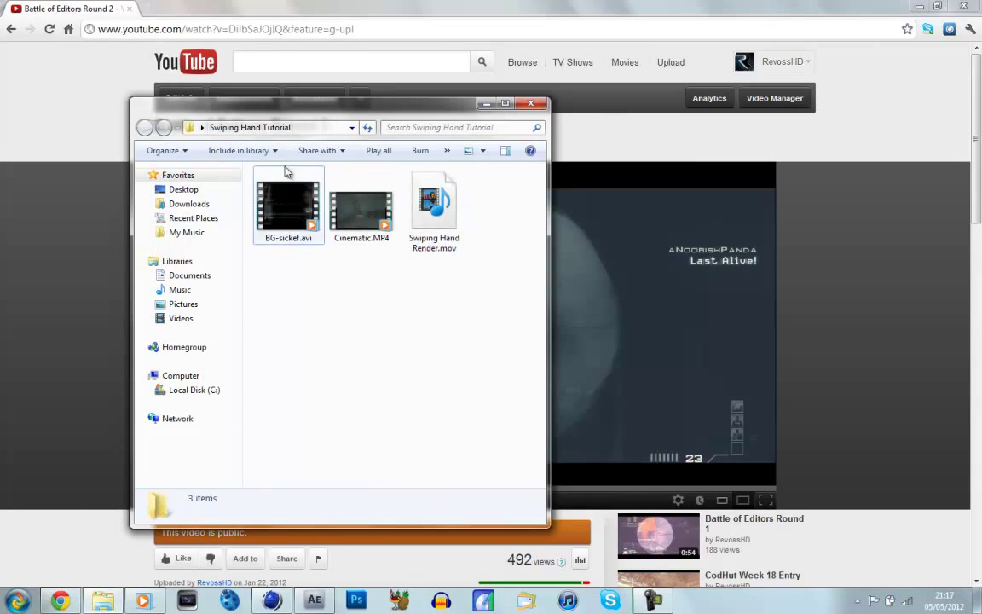
left_click(279, 226)
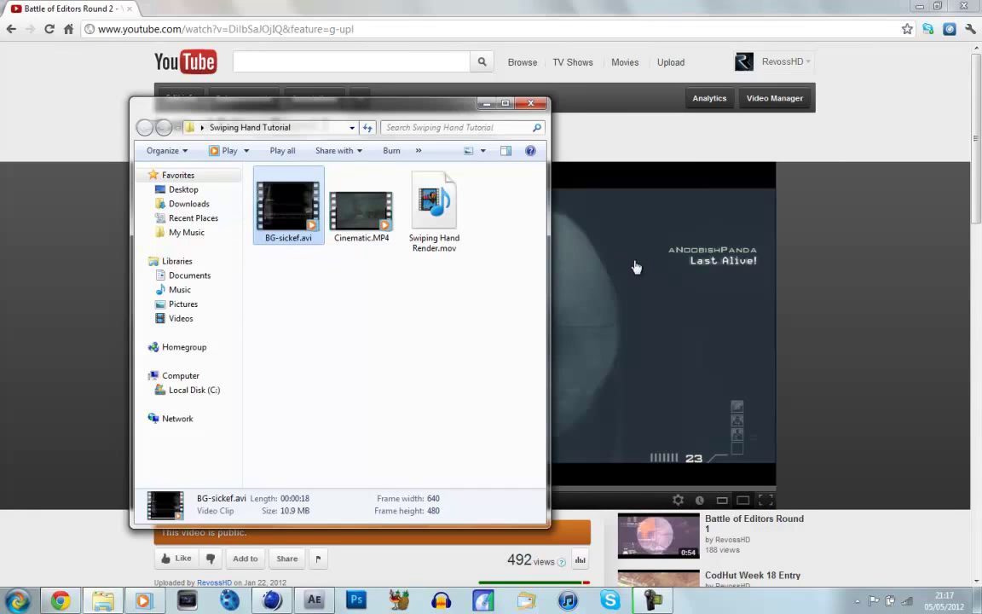
left_click(359, 223)
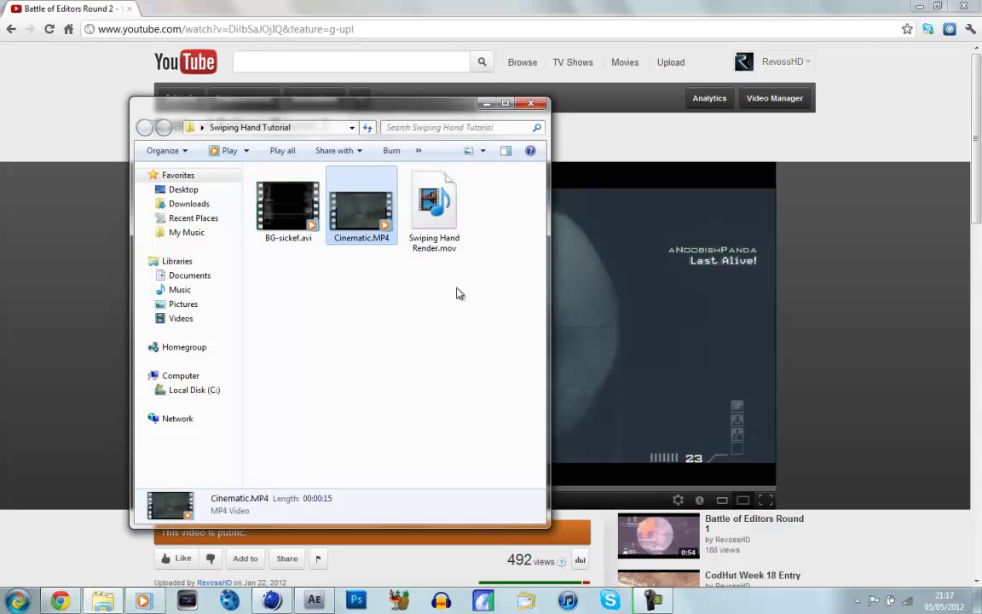
left_click(414, 257)
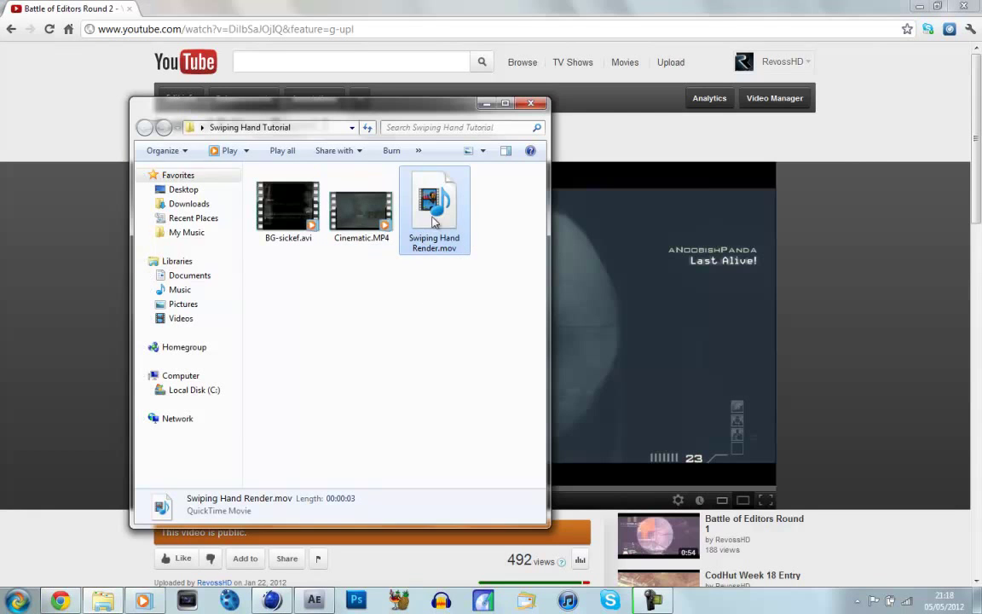
Scrub through the swiping hand animation in Cinema 4D, then minimize Cinema 4D and the folder window
left_click(281, 603)
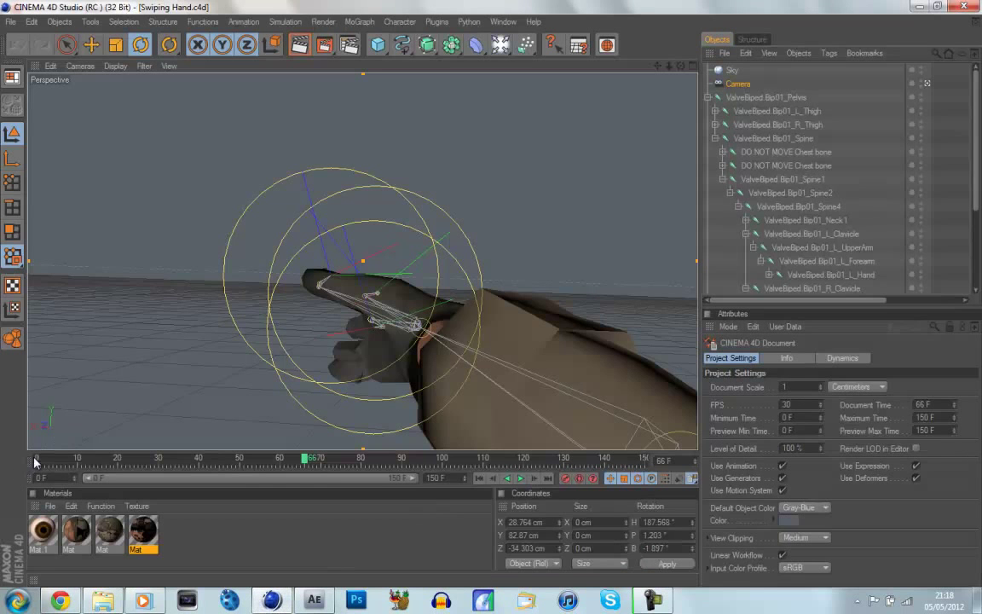
left_click_drag(36, 462, 519, 458)
left_click(917, 5)
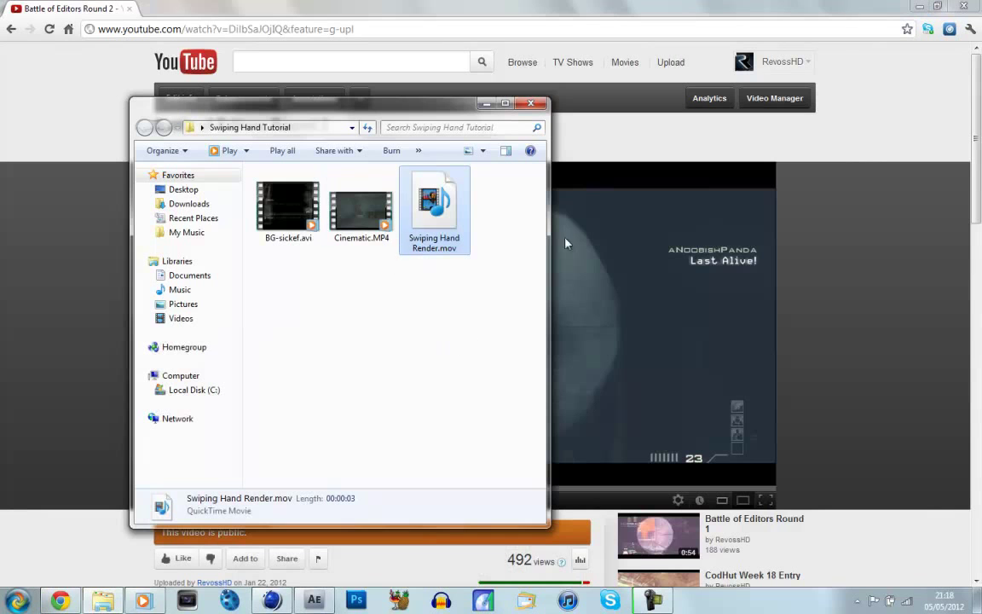
left_click(487, 104)
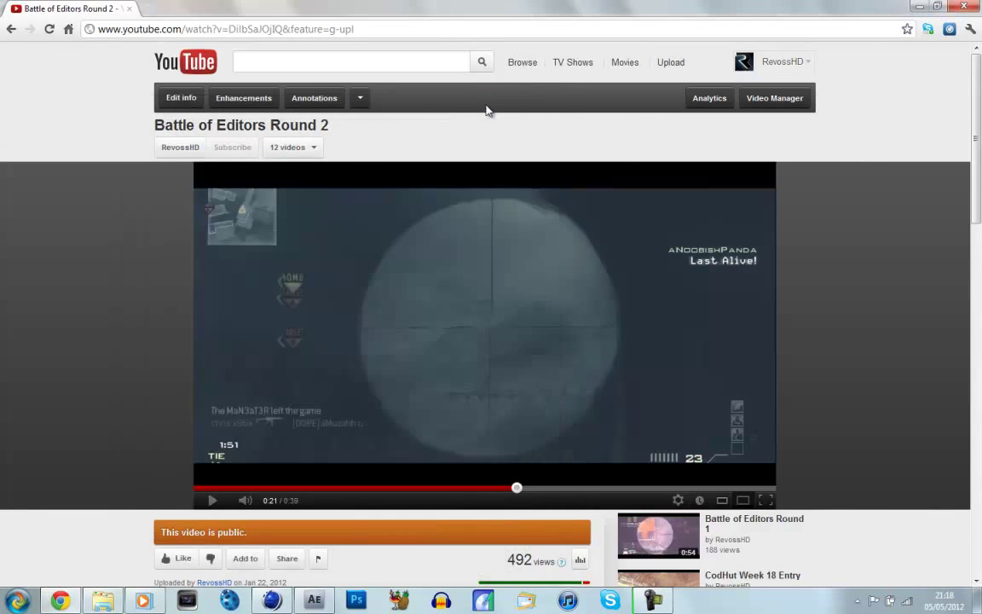
Create a Cinematic composition from Cinematic.MP4 and scrub to about 3 seconds
left_click(314, 601)
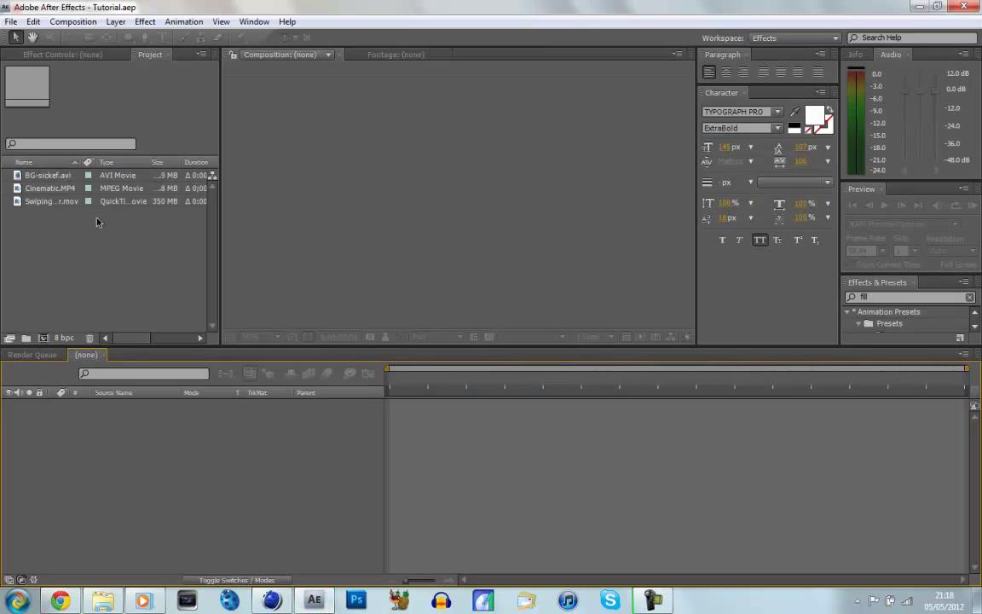
left_click(51, 175)
left_click(51, 187)
left_click(59, 213)
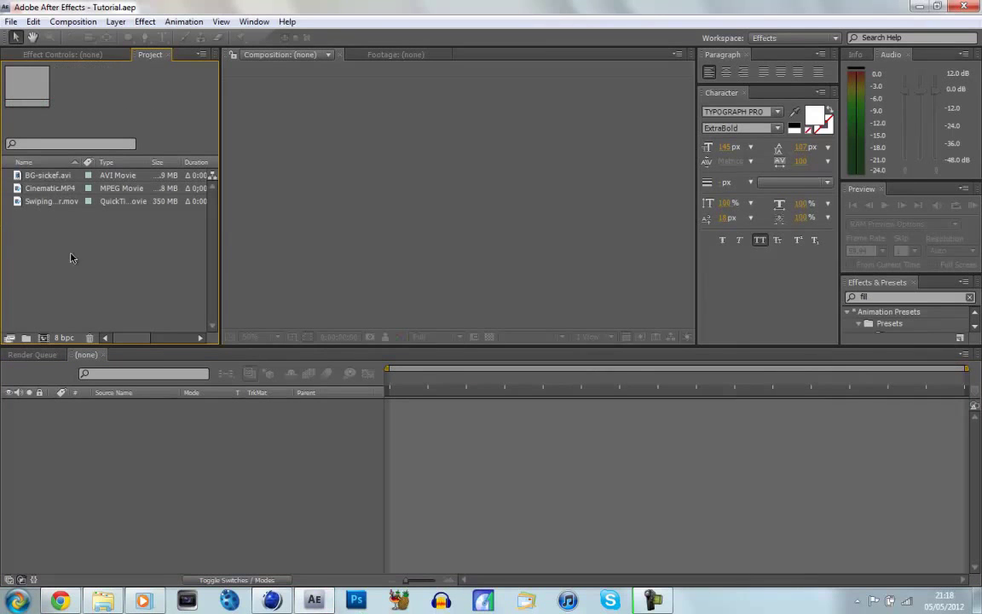
left_click(59, 188)
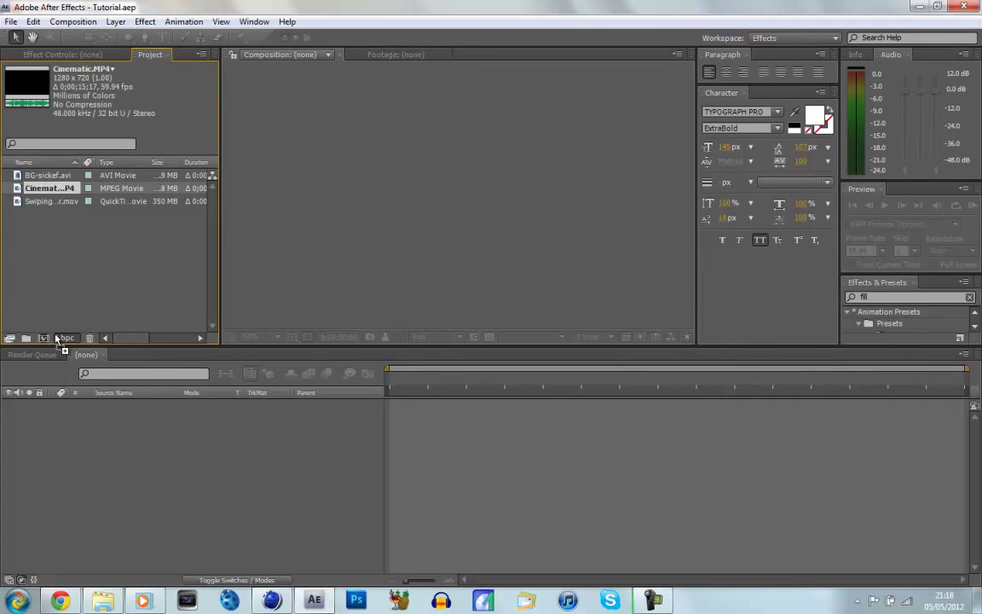
left_click_drag(56, 339, 51, 339)
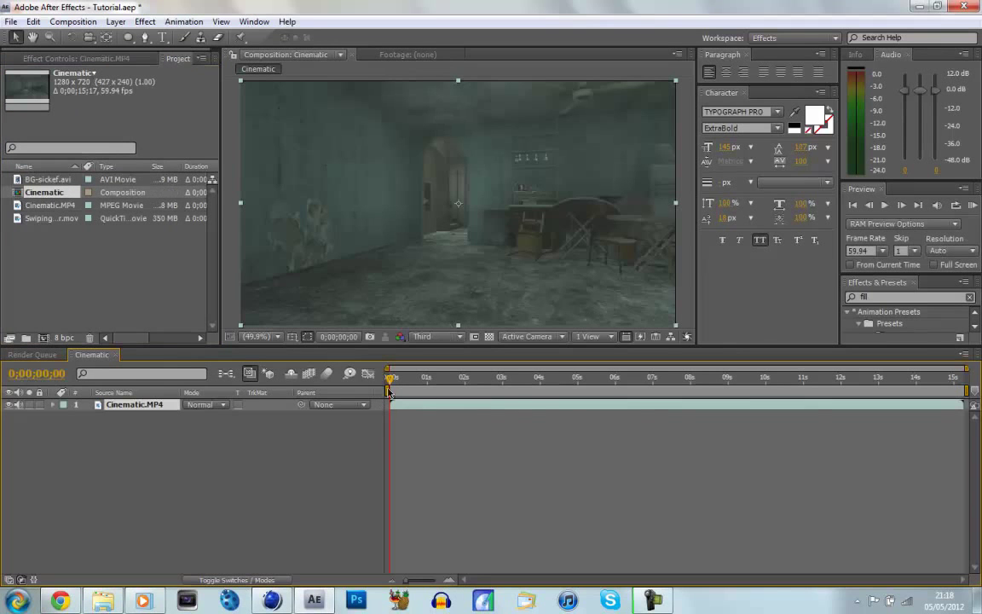
left_click_drag(391, 386, 946, 386)
left_click_drag(878, 387, 699, 386)
left_click(515, 386)
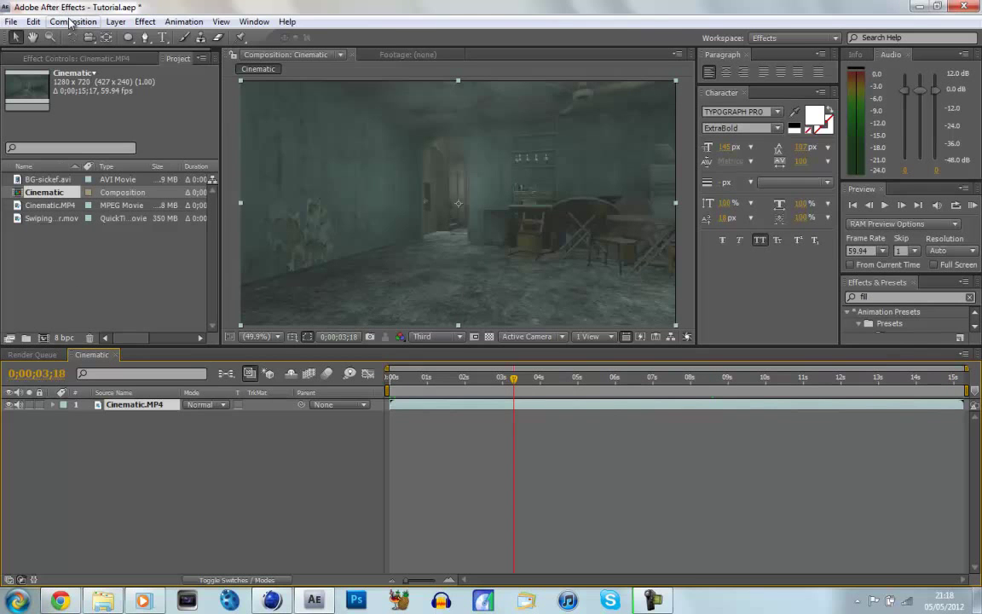
Add a new 1280×720, 10-second composition named 'Screen 1'
left_click(72, 21)
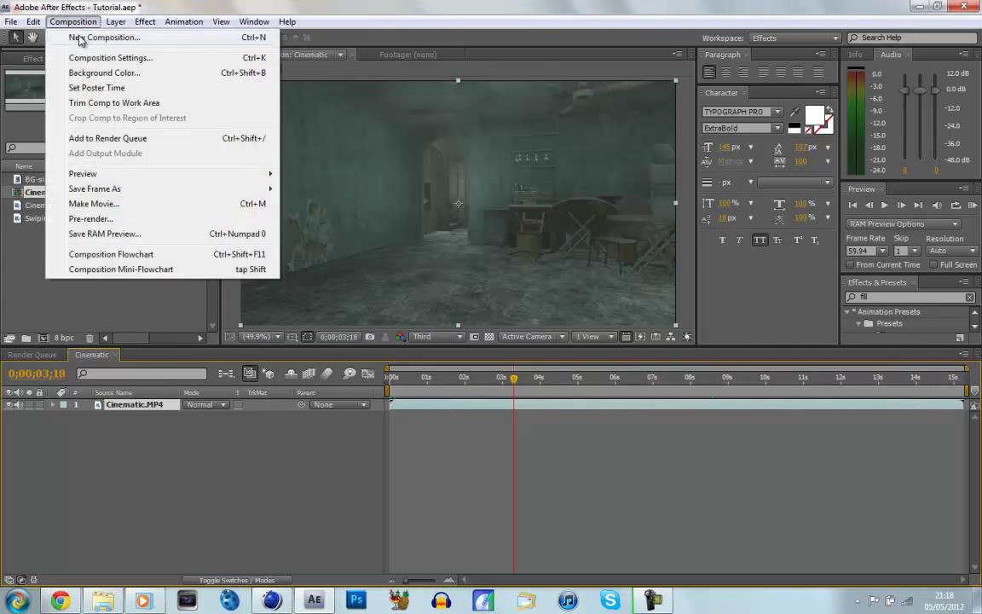
left_click(73, 36)
type("Screen 1")
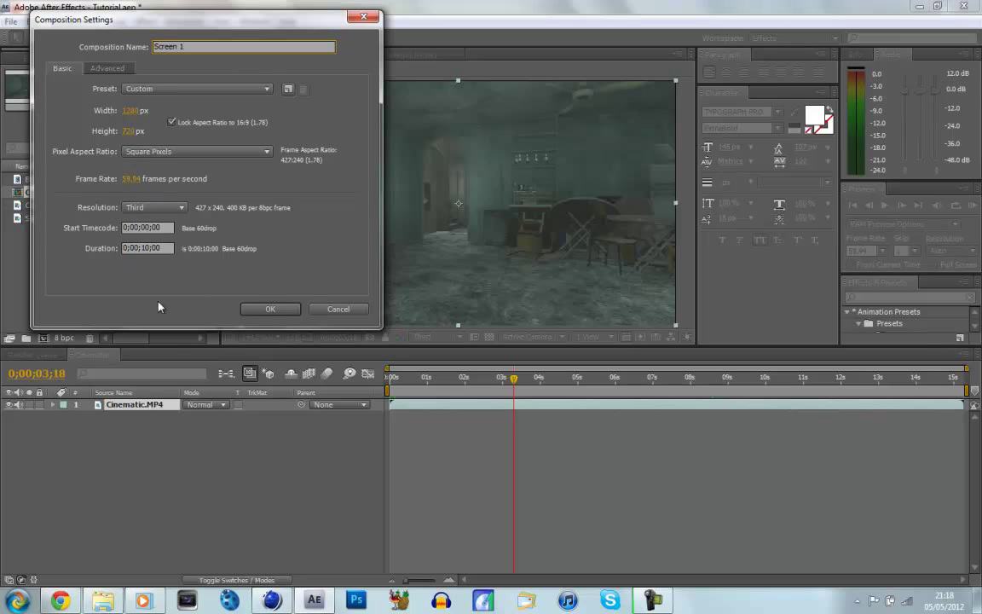
left_click(282, 310)
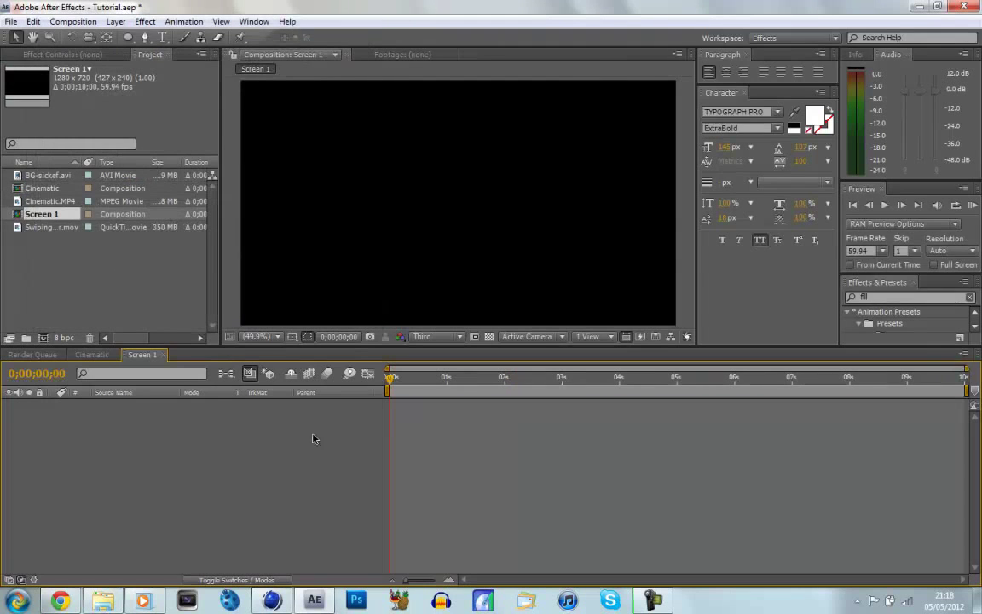
Add a black solid layer to Screen 1 and duplicate it
right_click(236, 440)
mouse_move(262, 450)
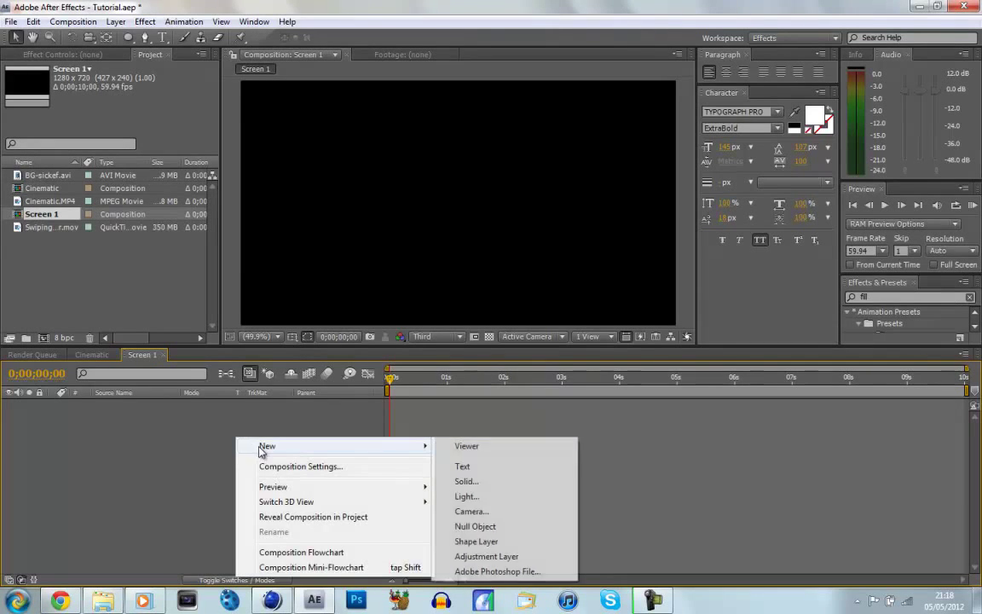
left_click(476, 483)
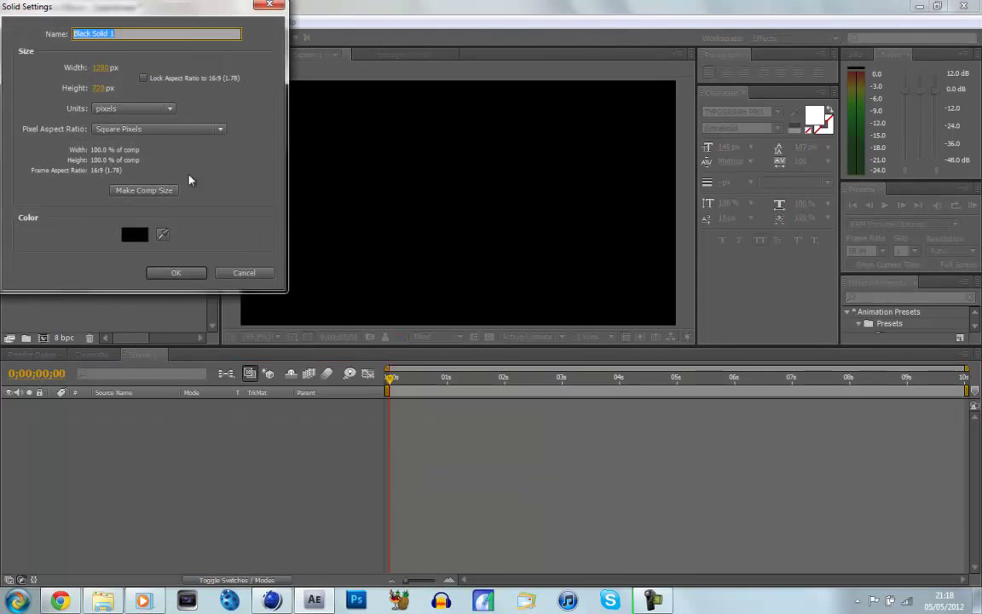
left_click(175, 273)
key("ctrl+d")
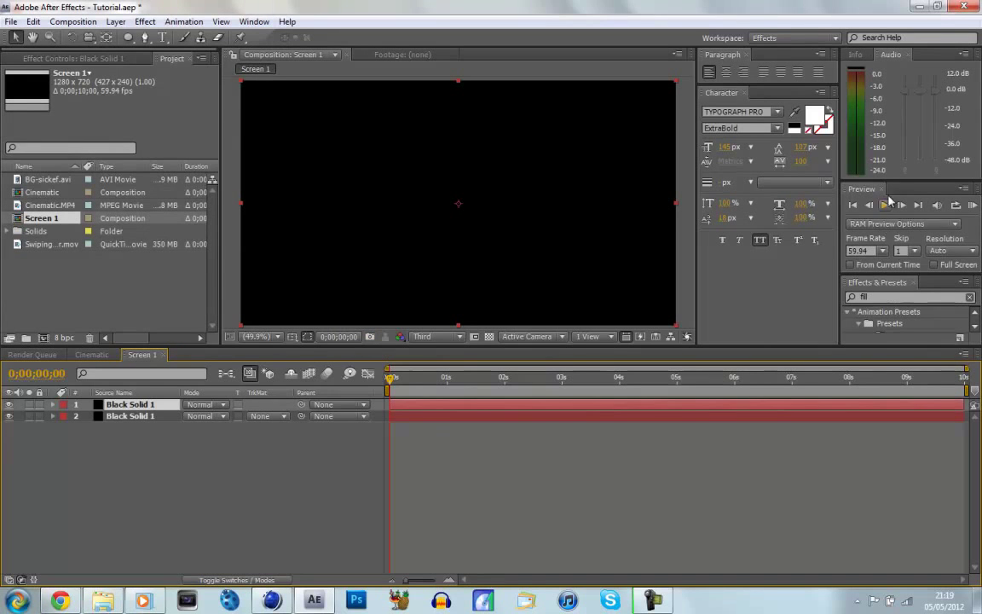
Apply a Fill effect to Black Solid 1 with bright blue colour 0084FF
left_click_drag(895, 178, 895, 118)
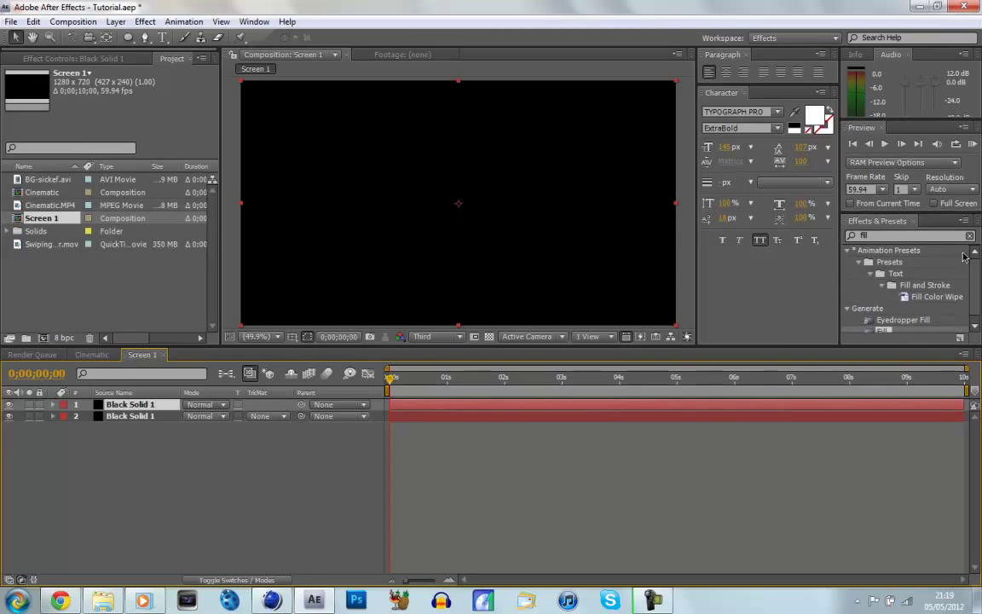
left_click(882, 329)
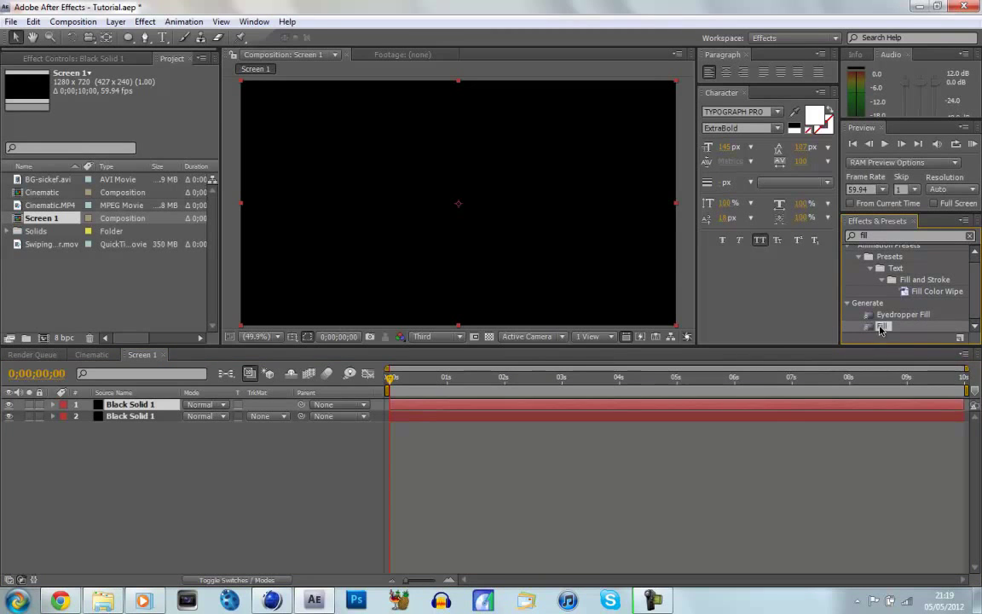
left_click_drag(881, 329, 127, 411)
left_click(106, 130)
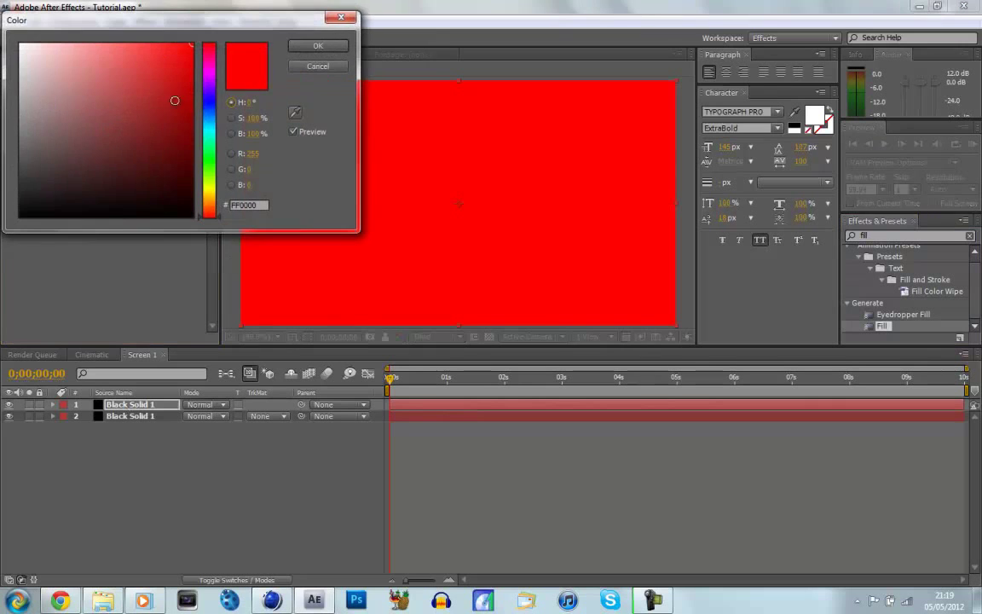
mouse_move(207, 105)
left_mouse_down()
mouse_move(210, 96)
mouse_move(209, 122)
left_mouse_up()
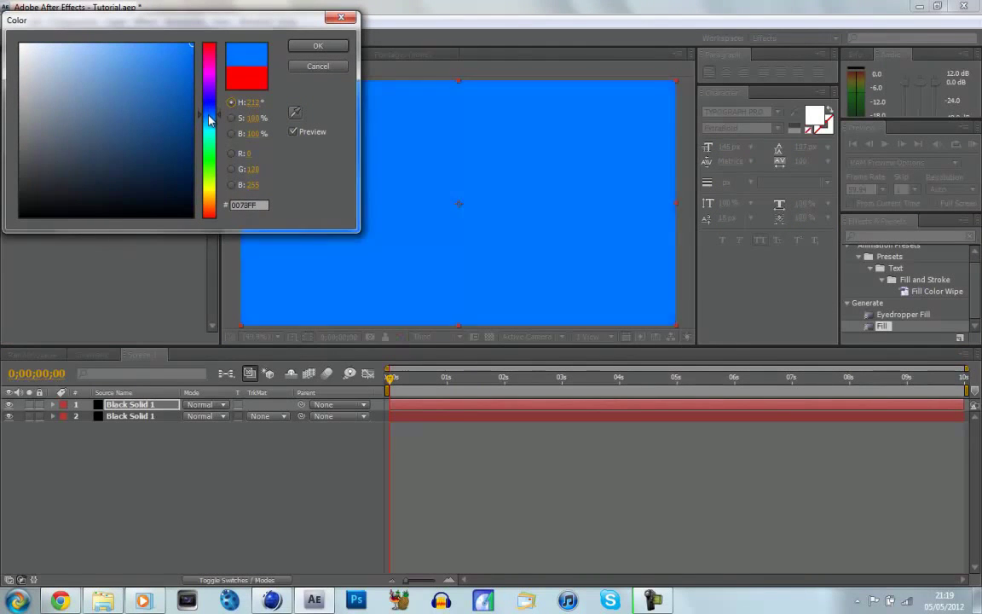
left_click(317, 46)
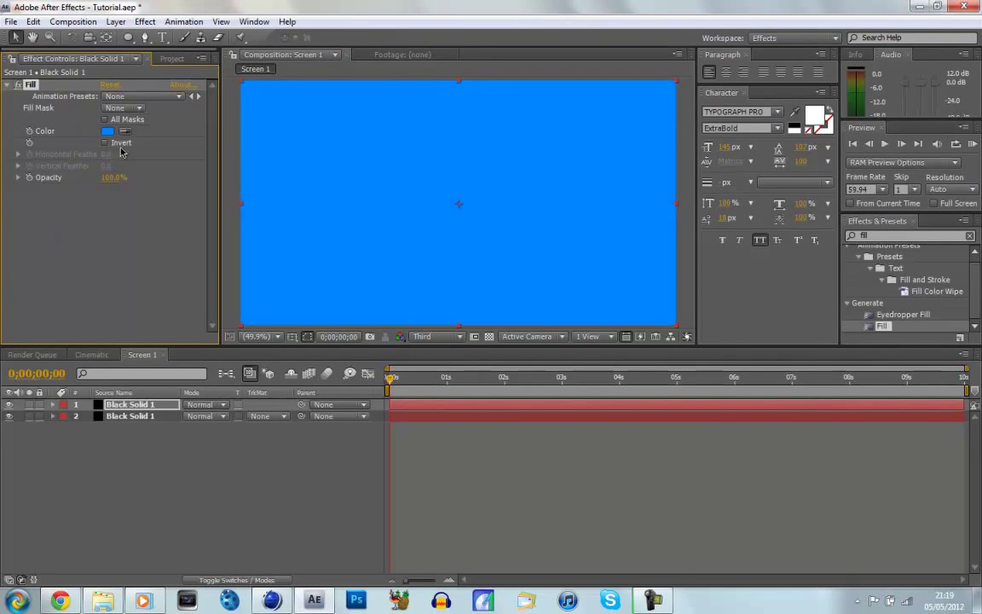
Add a full-layer ellipse mask to the blue solid and feather it to about 607 px
left_click(125, 402)
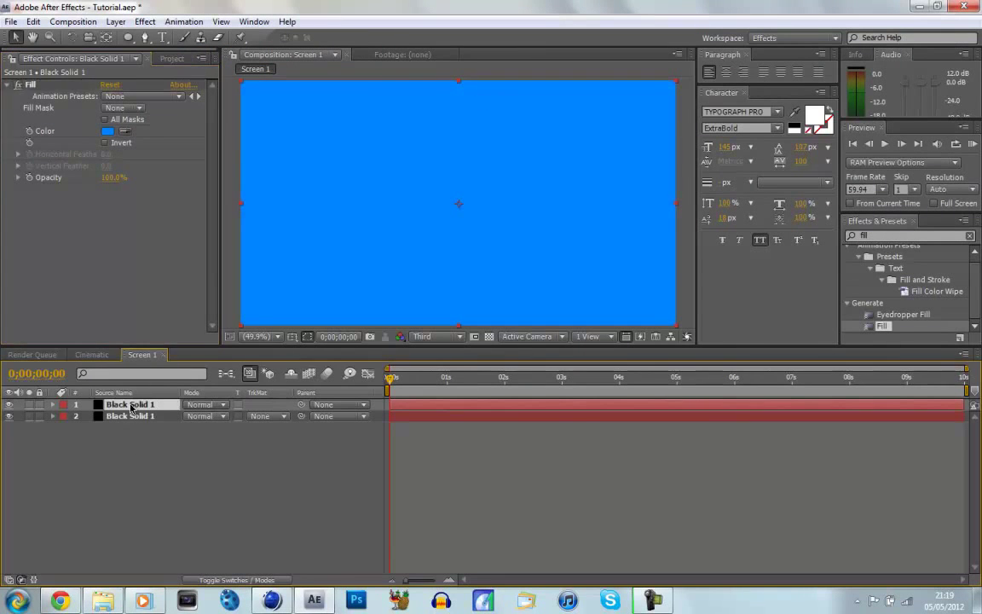
left_click(128, 37)
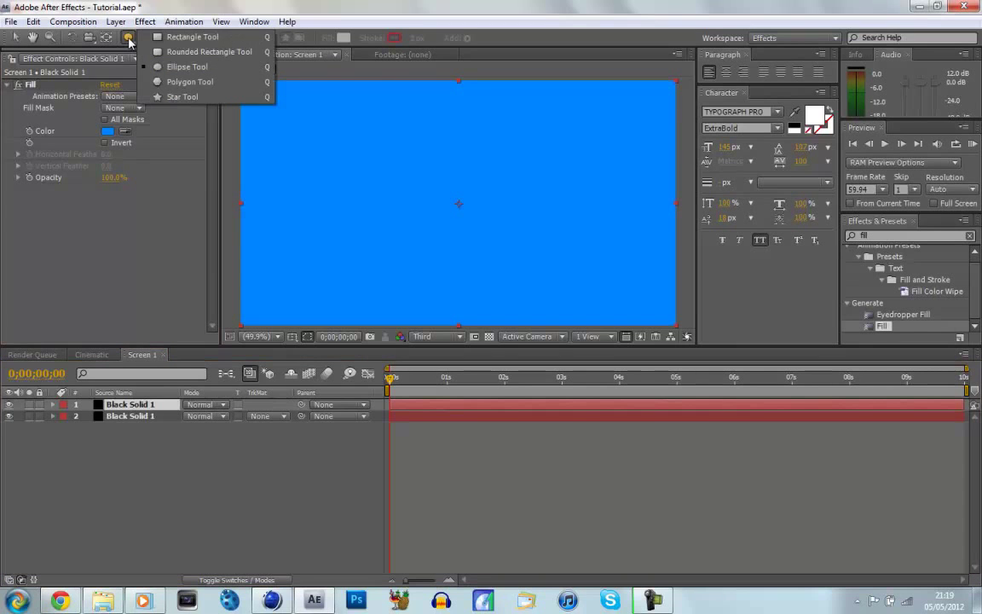
left_click_drag(129, 40, 190, 68)
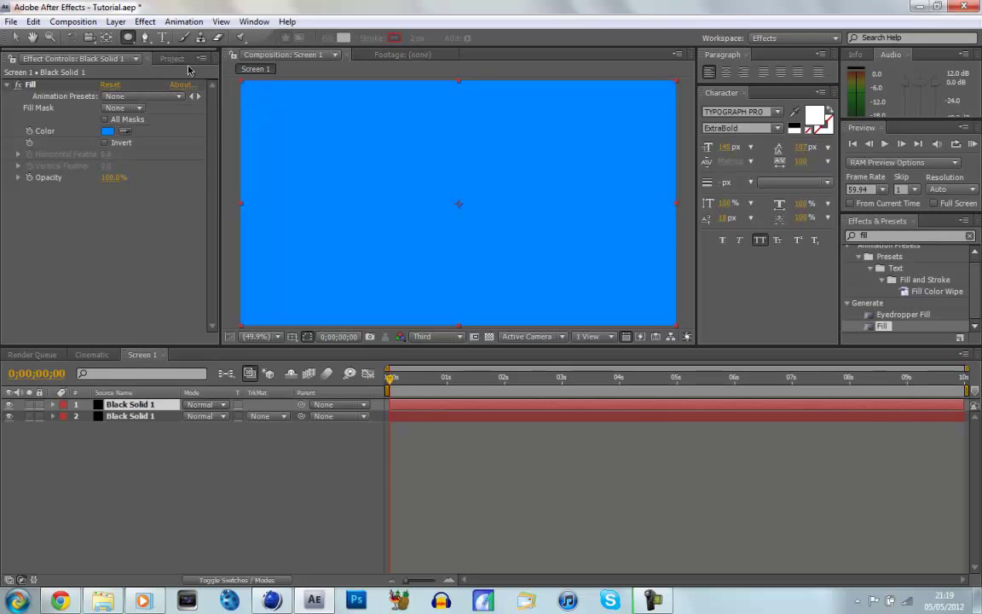
double_click(128, 40)
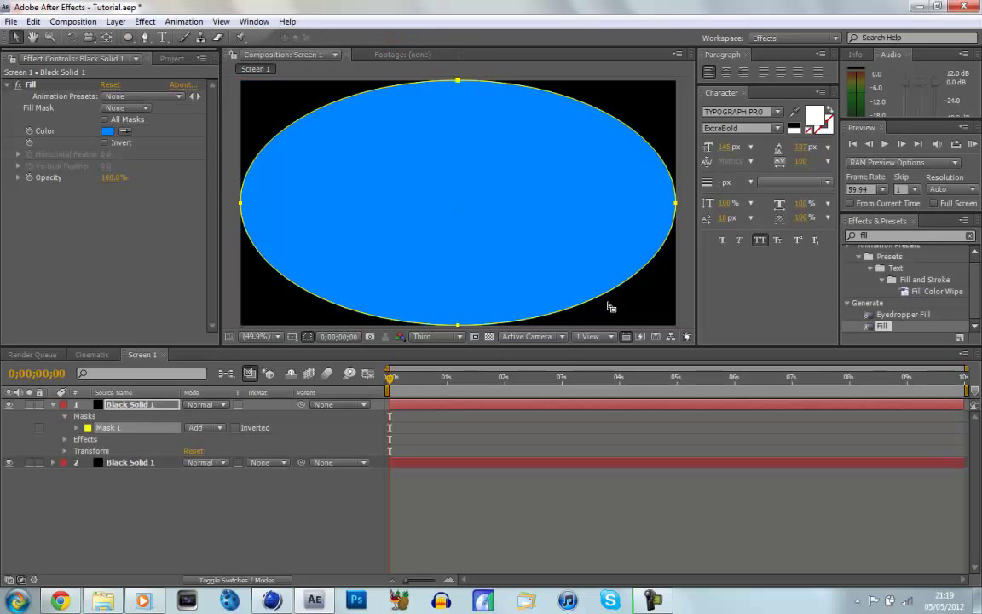
left_click(75, 428)
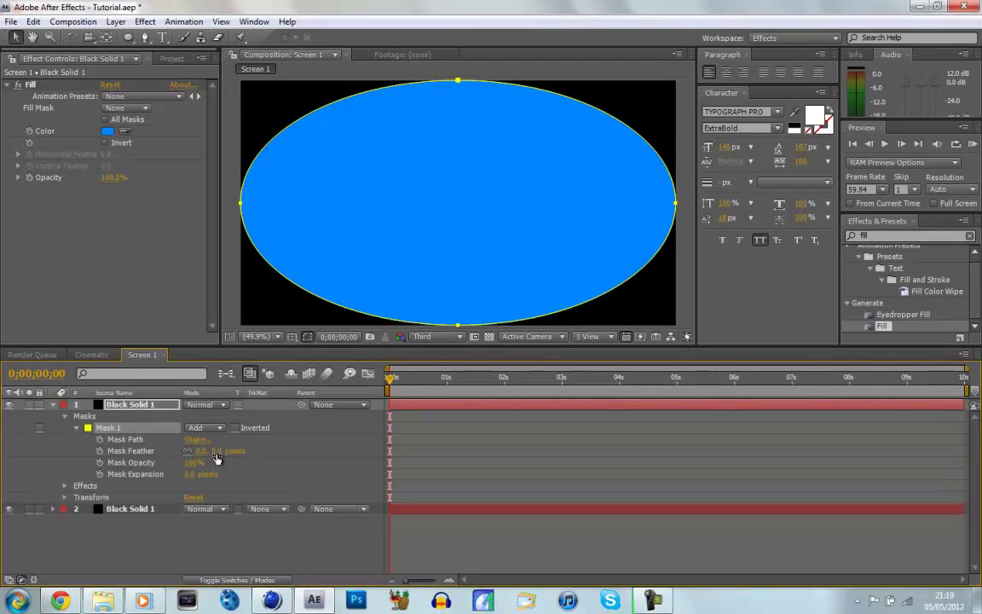
left_click_drag(215, 456, 506, 437)
left_click_drag(245, 450, 299, 450)
left_click(237, 548)
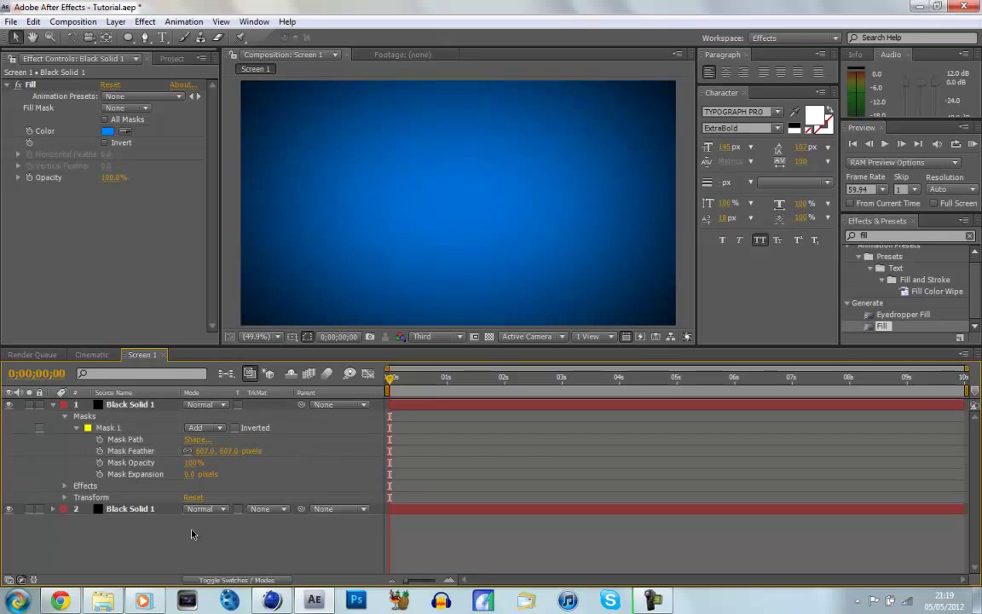
left_click(53, 404)
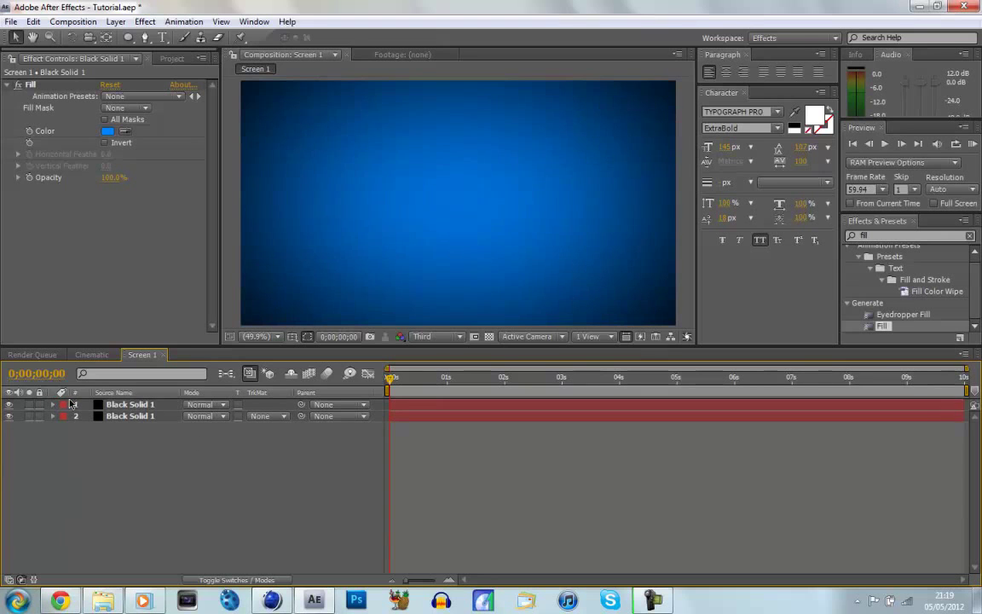
Add BG-sickef.avi to Screen 1, scale it to fill the frame, set mode to Add, and preview
left_click(169, 58)
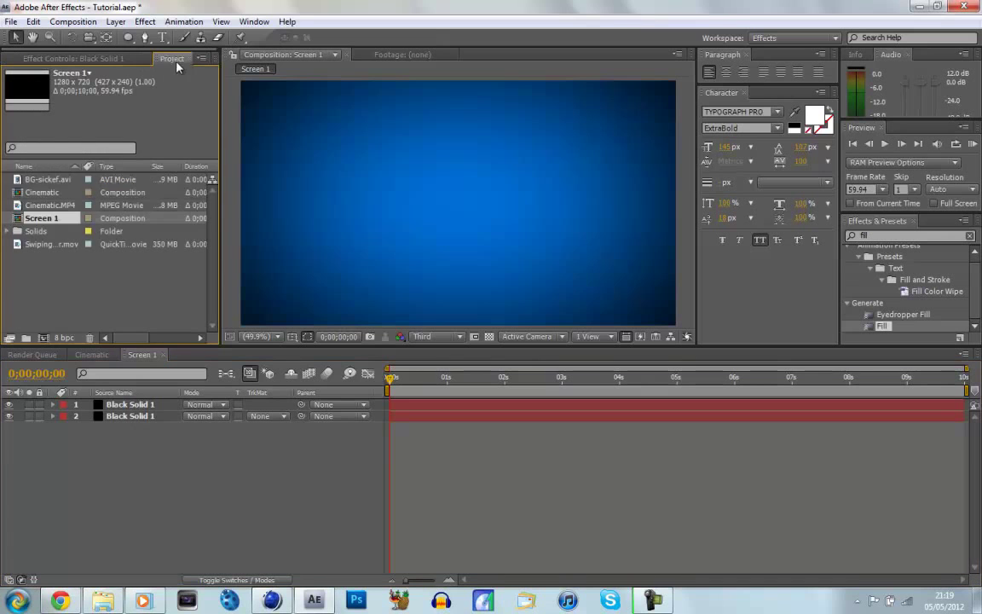
left_click_drag(66, 185, 147, 406)
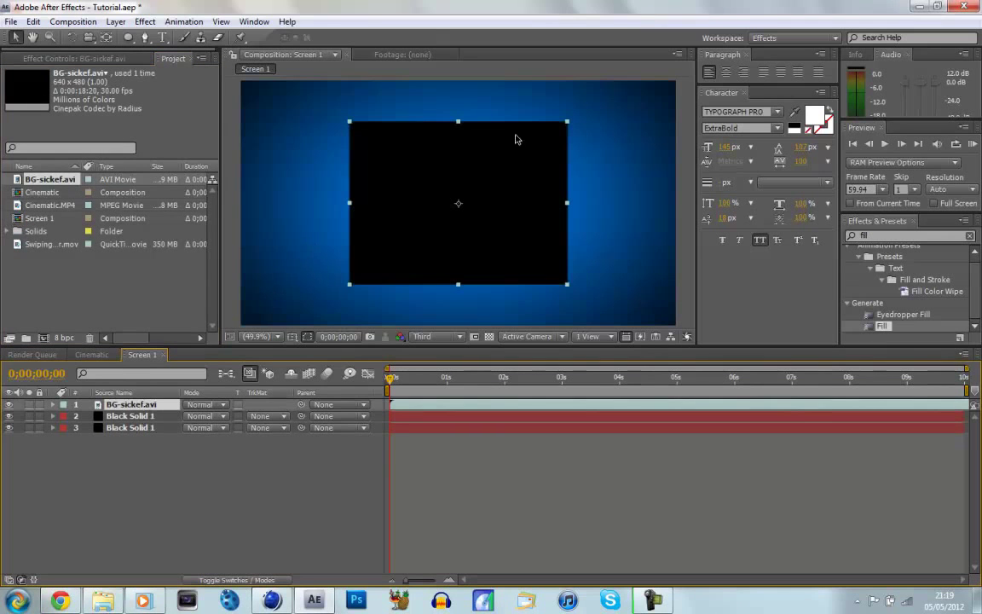
left_click_drag(566, 122, 680, 82)
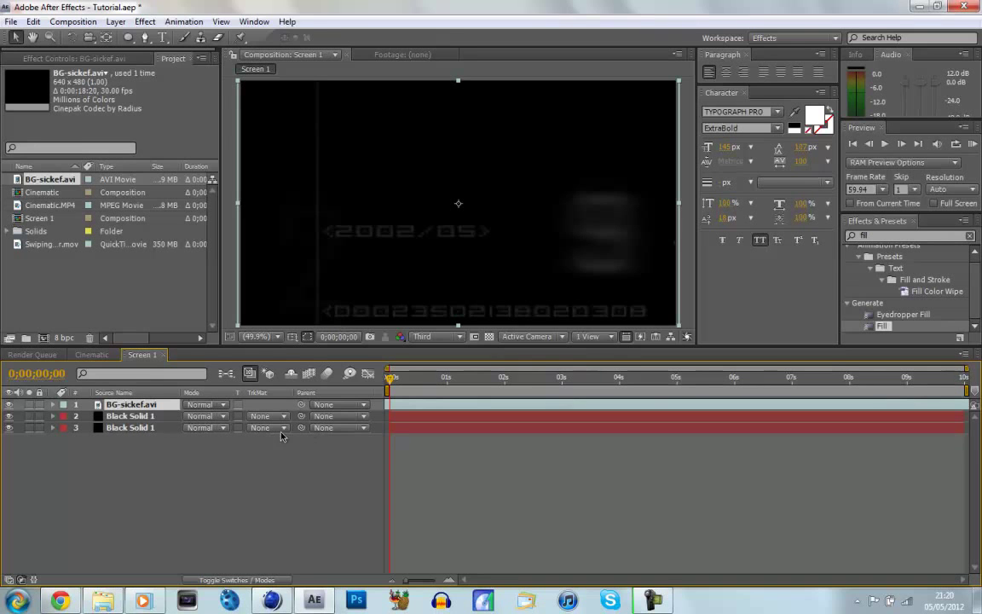
left_click(222, 407)
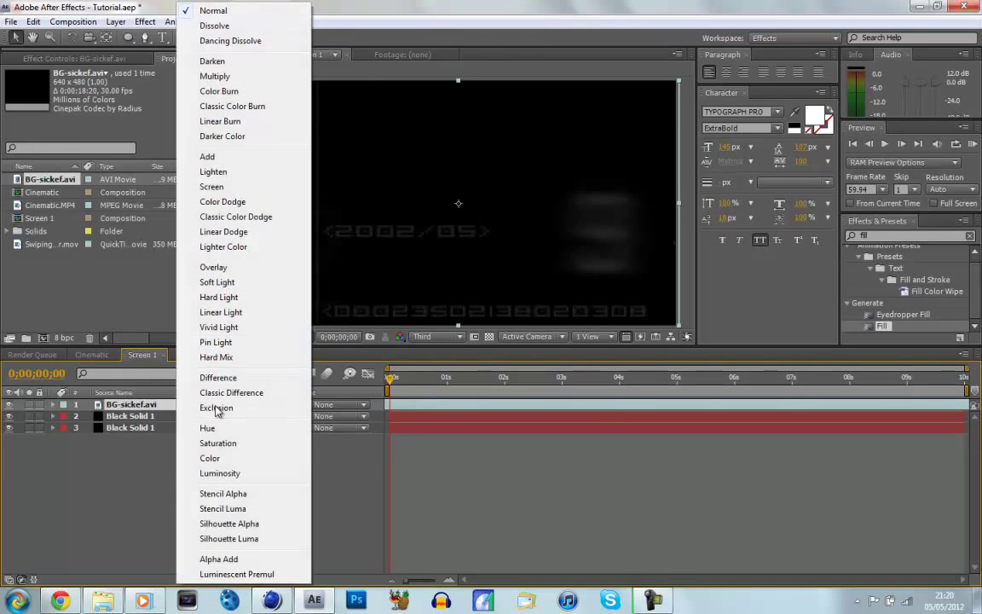
left_click(193, 152)
key("space")
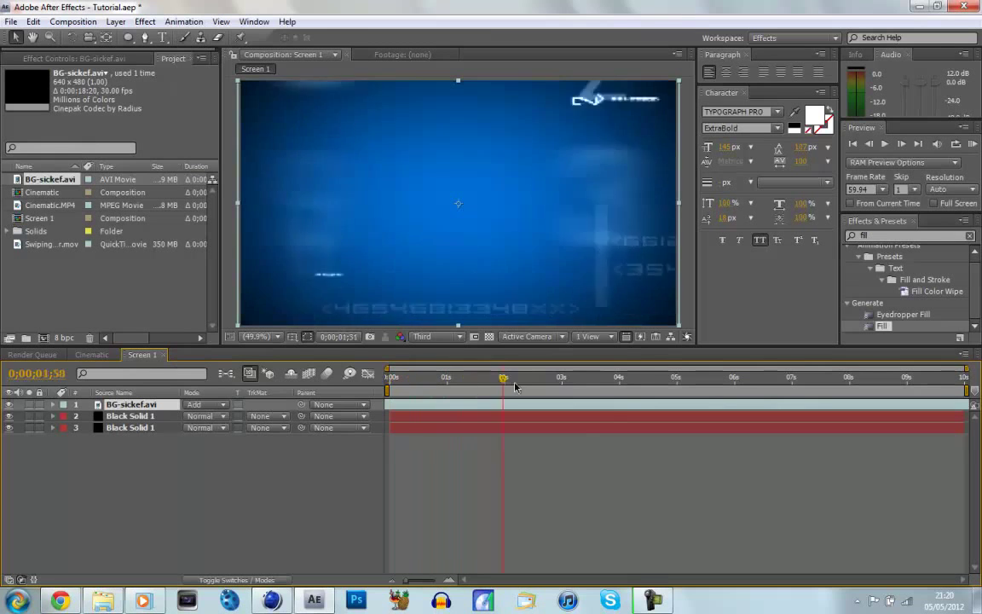
Add a white 'TUTORIAL' text layer centred in the Screen 1 frame
key("space")
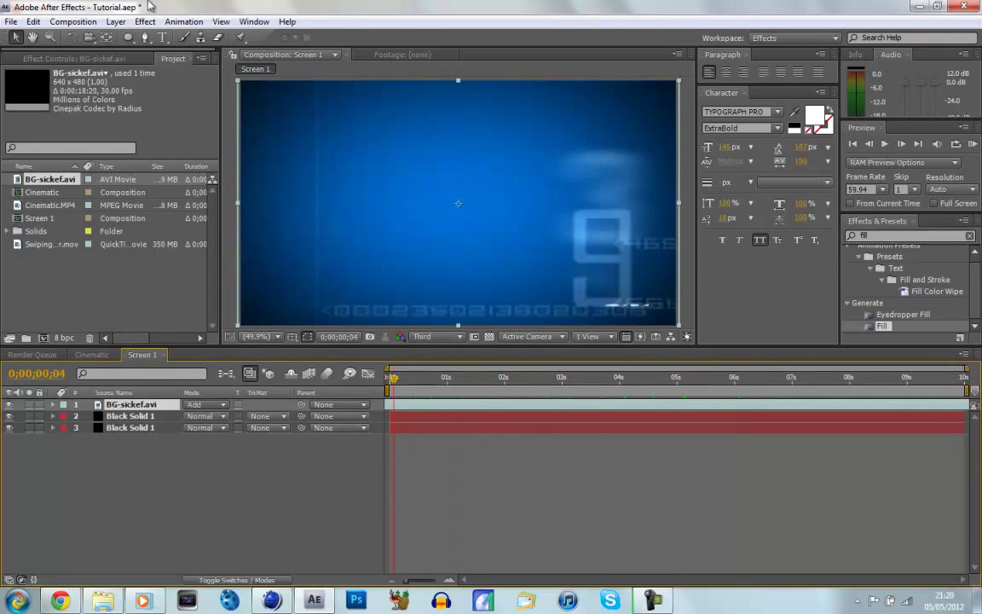
left_click(162, 38)
left_click(390, 198)
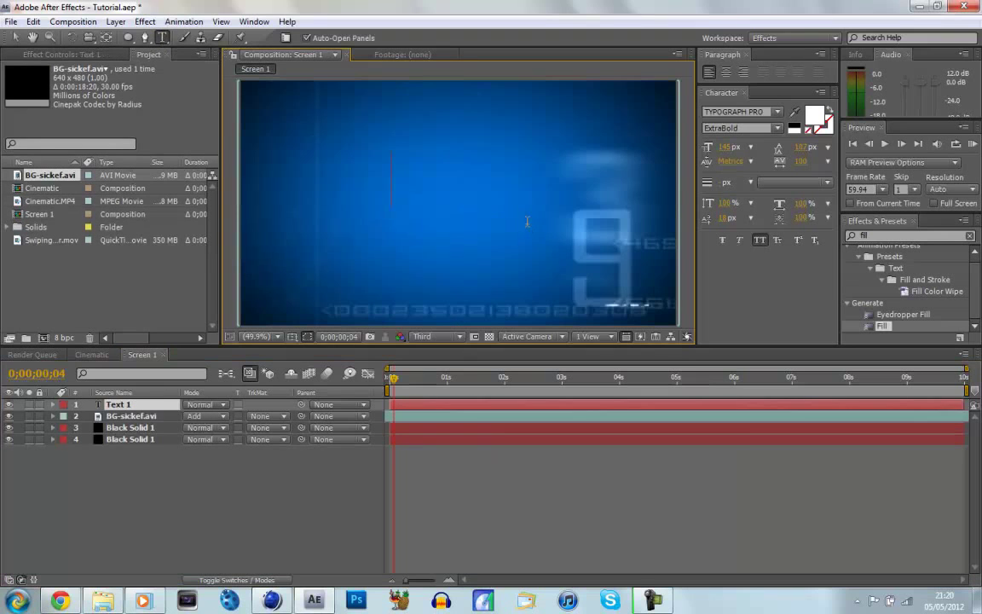
type("TUT")
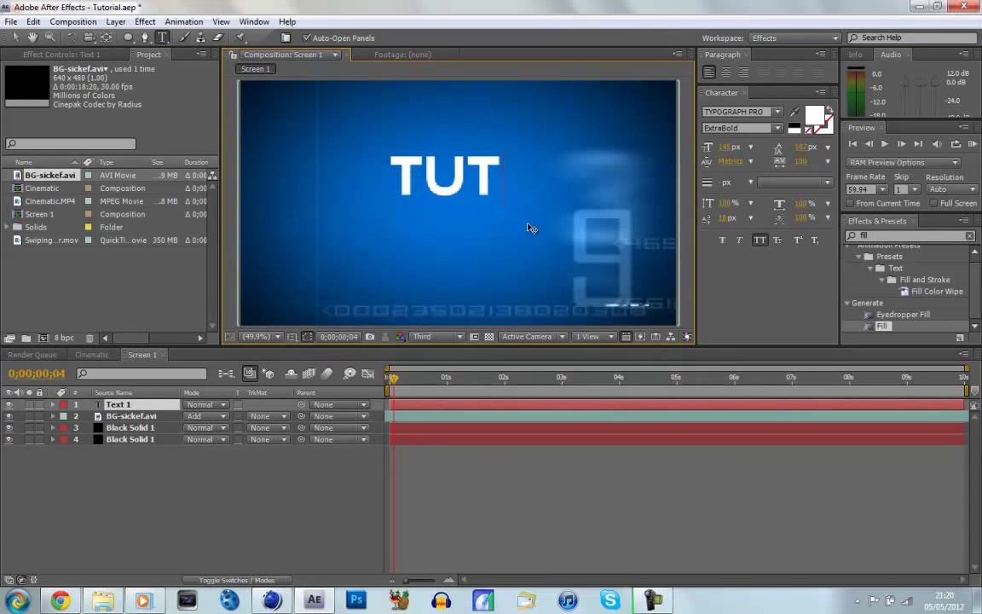
type("ORIAL")
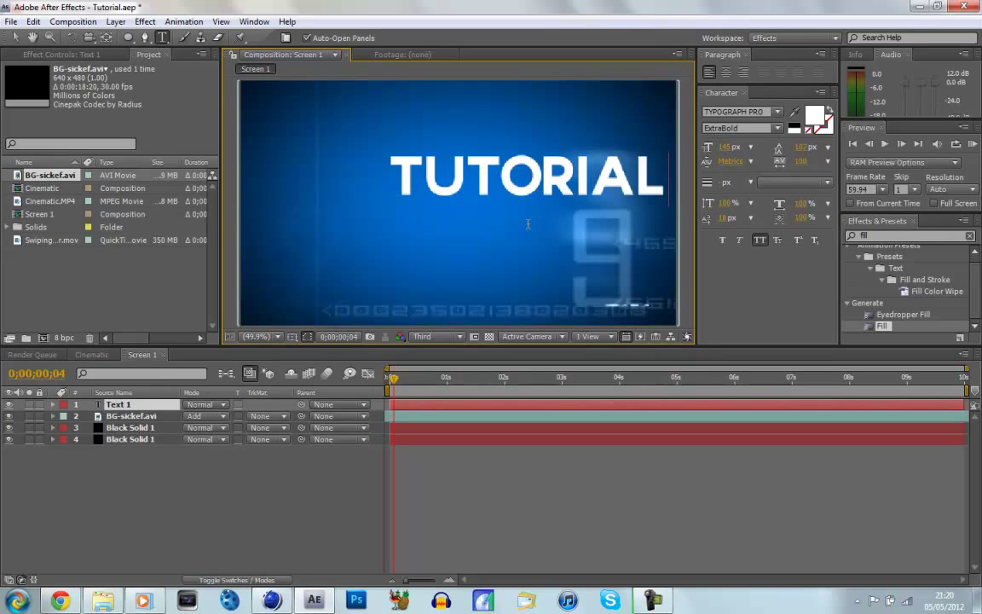
left_click(15, 38)
left_click_drag(499, 167, 443, 199)
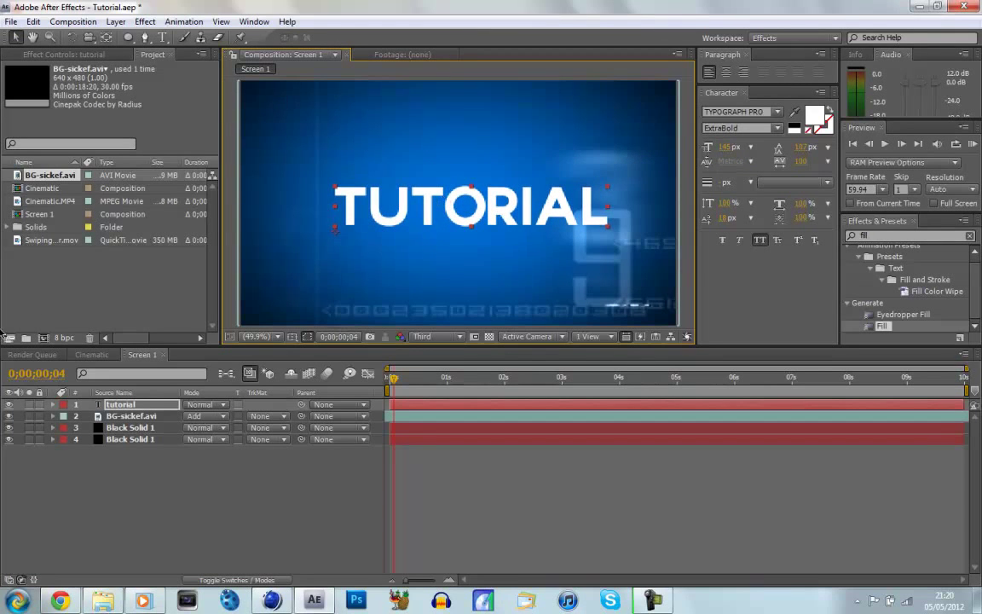
Duplicate the Screen 1 composition into Screen 2, Screen 3 and Screen 4
left_click(81, 258)
left_click(43, 214)
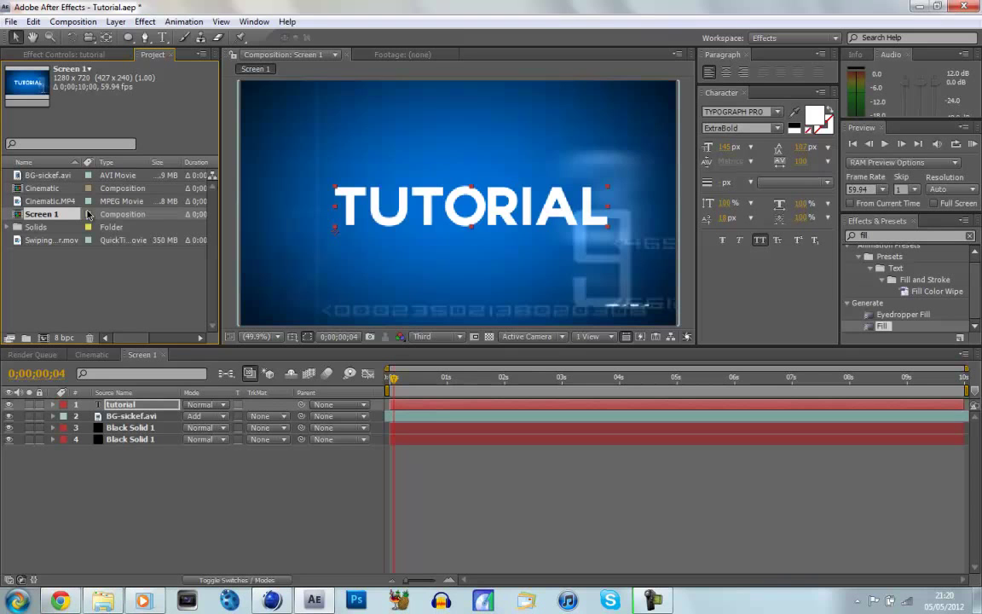
key("ctrl+d")
key("ctrl+d")
key("ctrl+d")
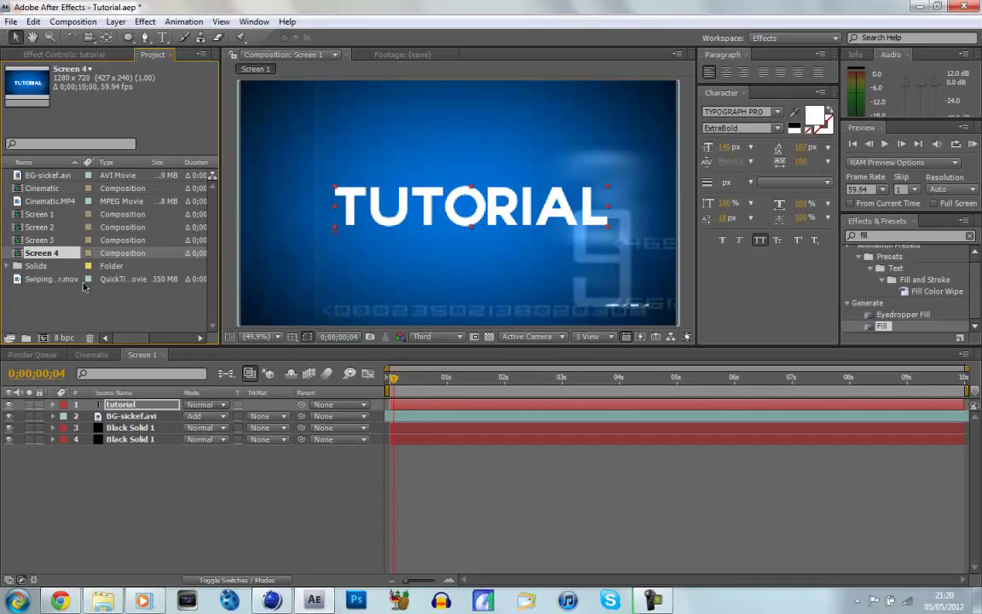
left_click(86, 301)
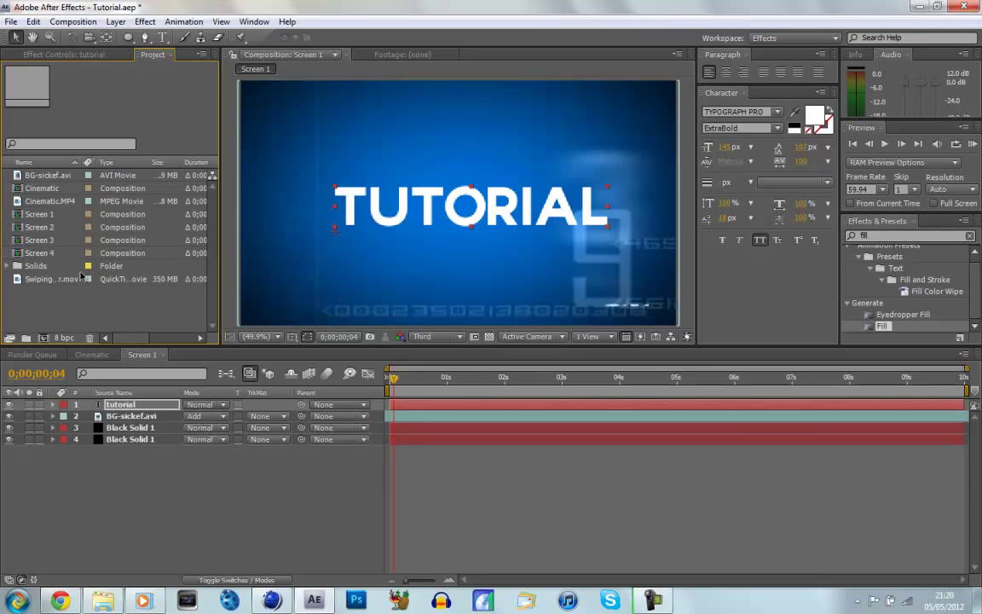
Drop Screen 1–4 into the Cinematic timeline above Cinematic.MP4 and set all four to Add
left_click(90, 354)
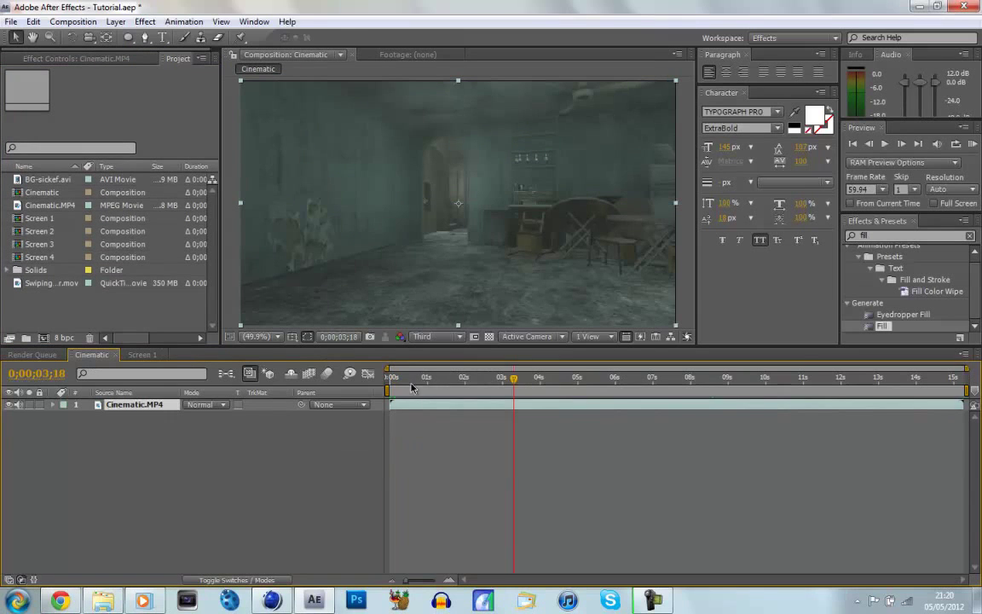
left_click_drag(550, 385, 390, 380)
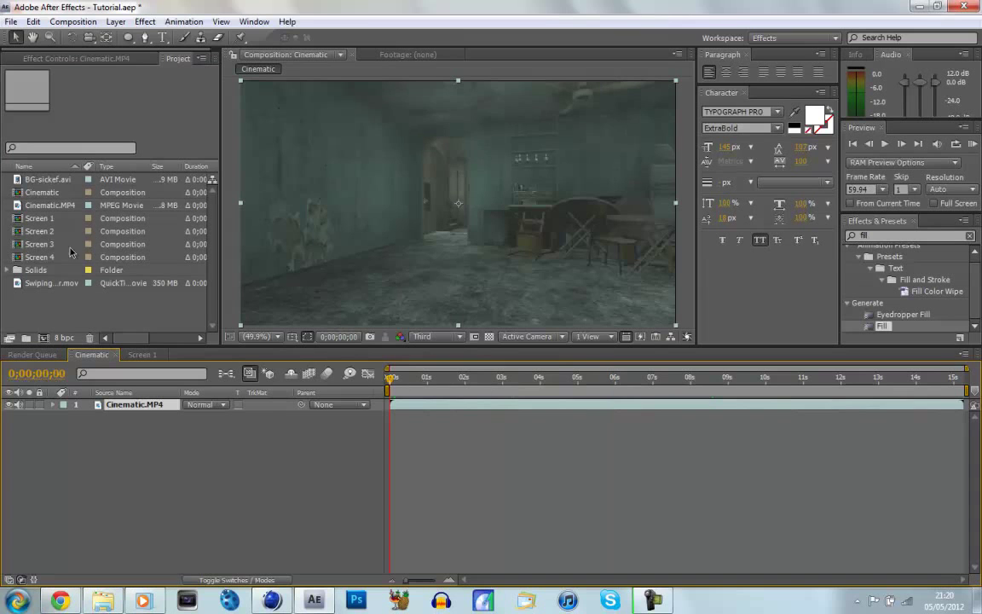
left_click(41, 257)
left_click(46, 219, "shift")
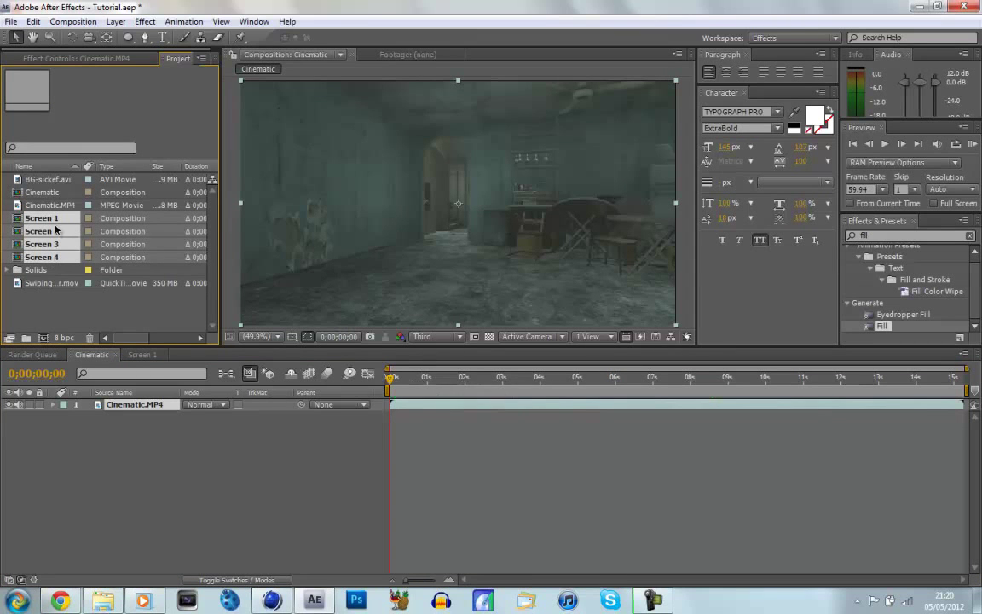
left_click_drag(50, 218, 169, 411)
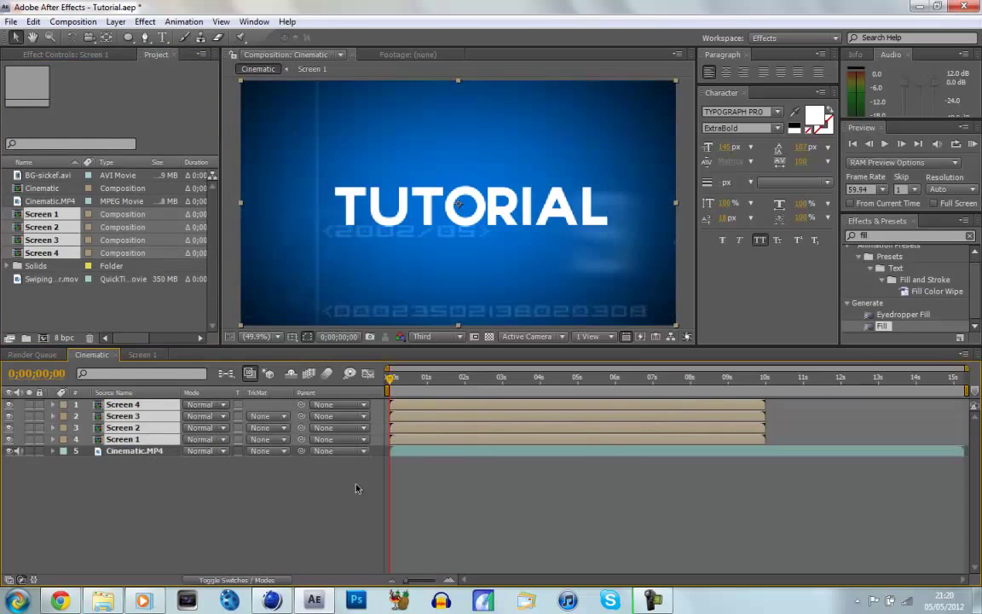
left_click(212, 406)
left_click(209, 158)
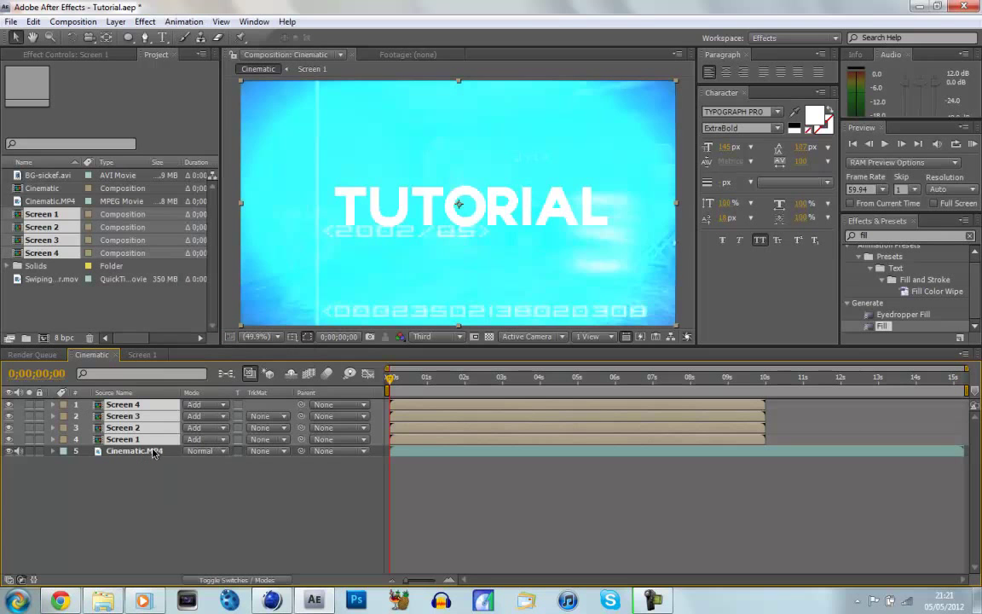
Make the four Screen layers 3D and scale them to 52%
key("F4")
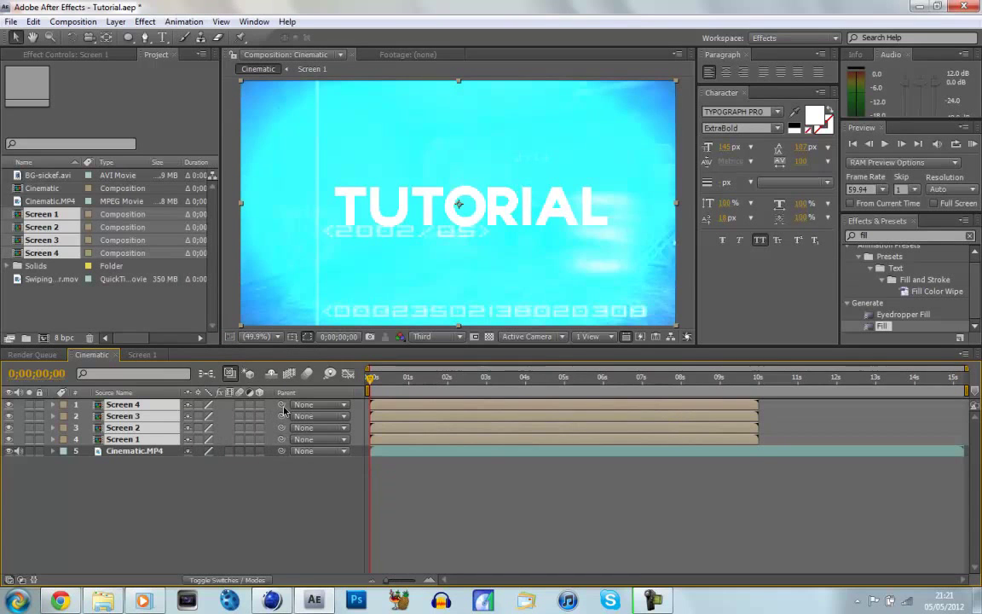
left_click_drag(260, 404, 260, 438)
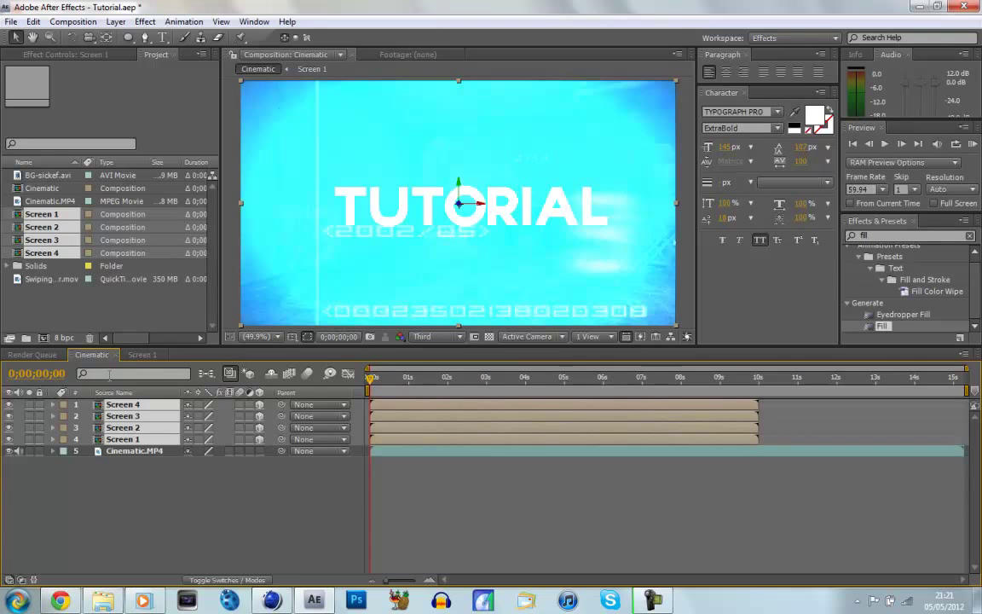
key("s")
left_click(204, 415)
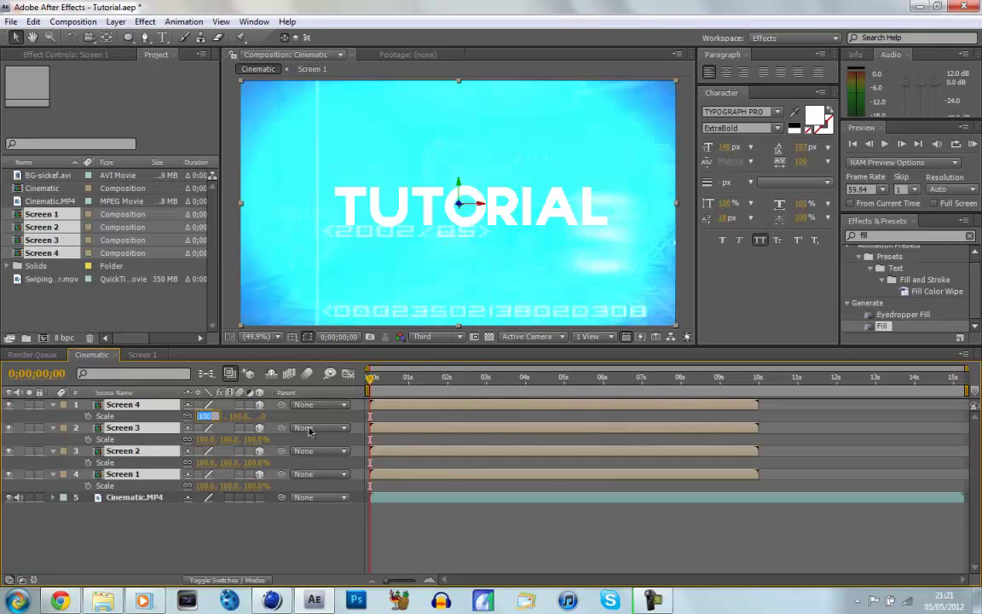
key("Return")
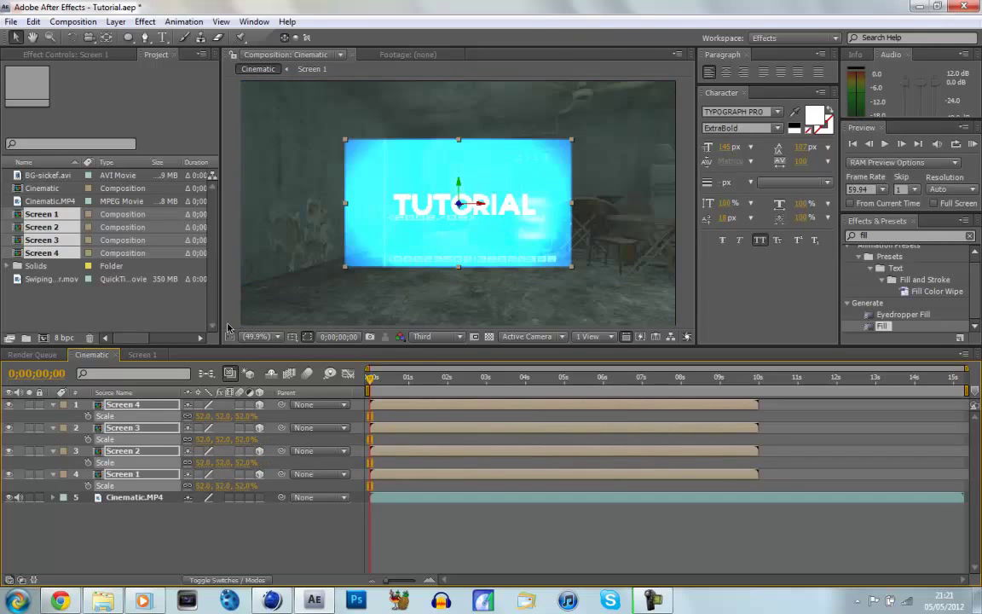
Set starting Position and Y Rotation keyframes at 0 seconds on all four screens
left_click(131, 406)
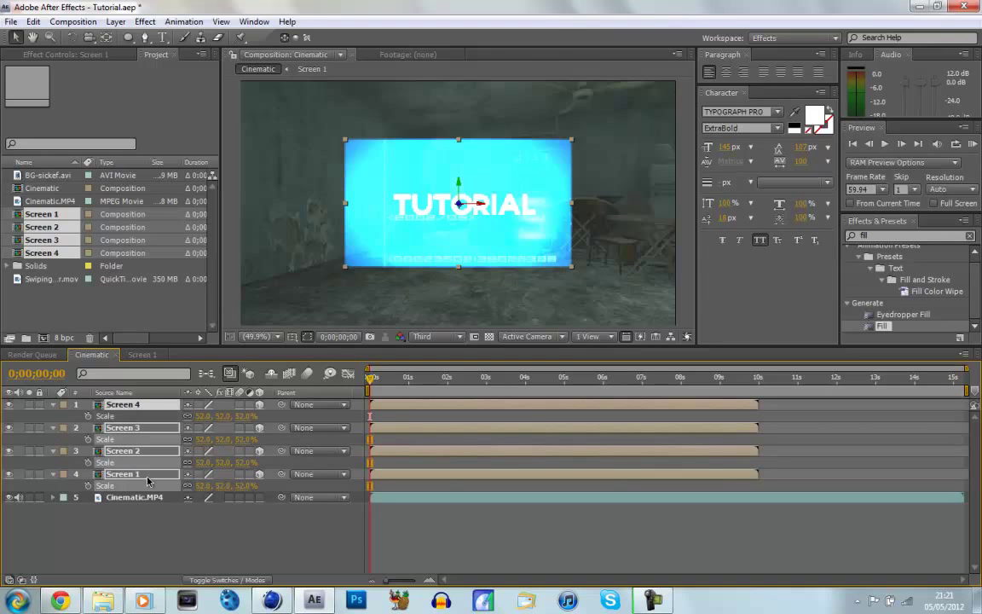
key("p")
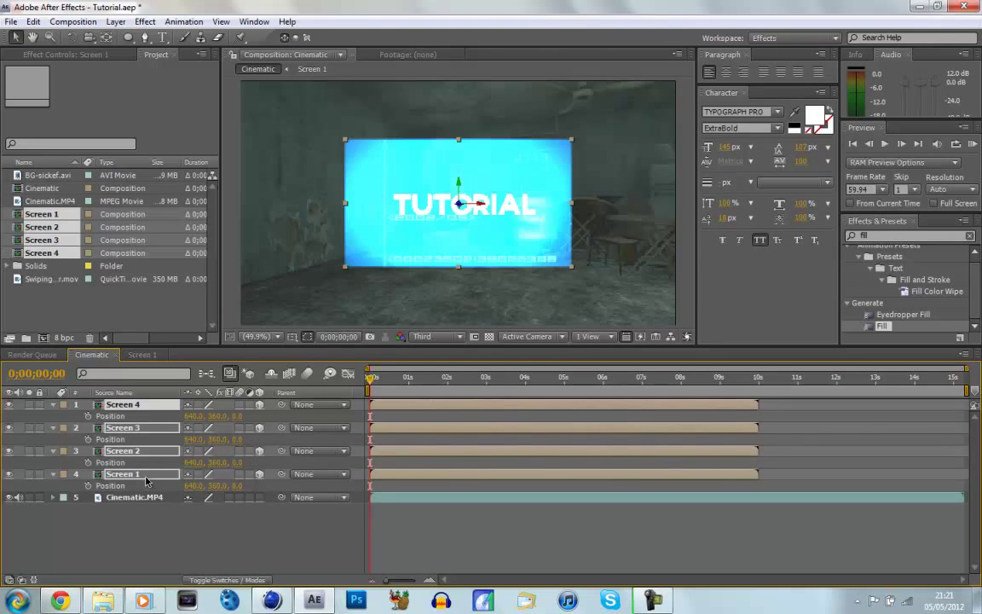
left_click(87, 416)
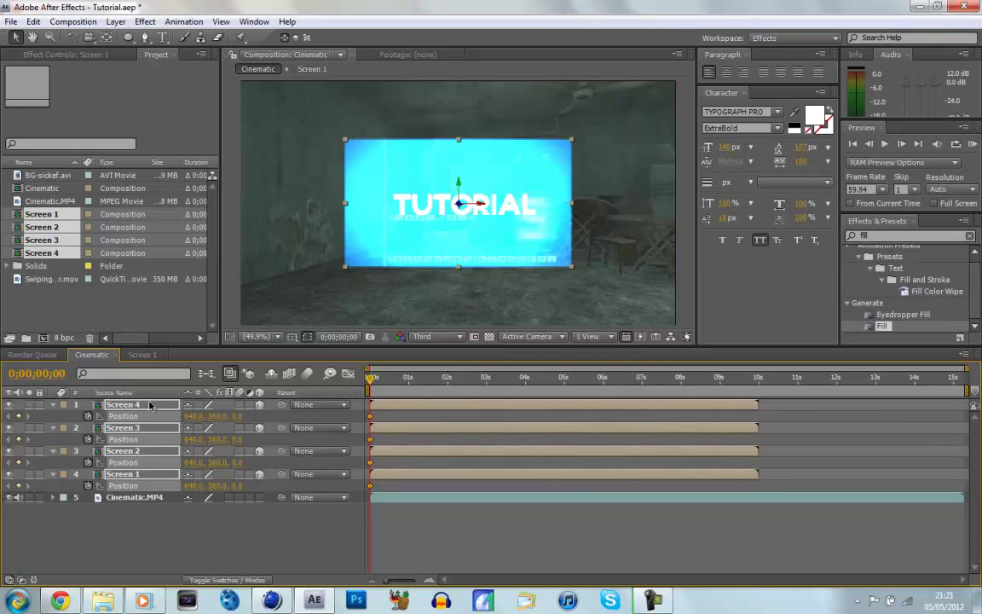
key("r")
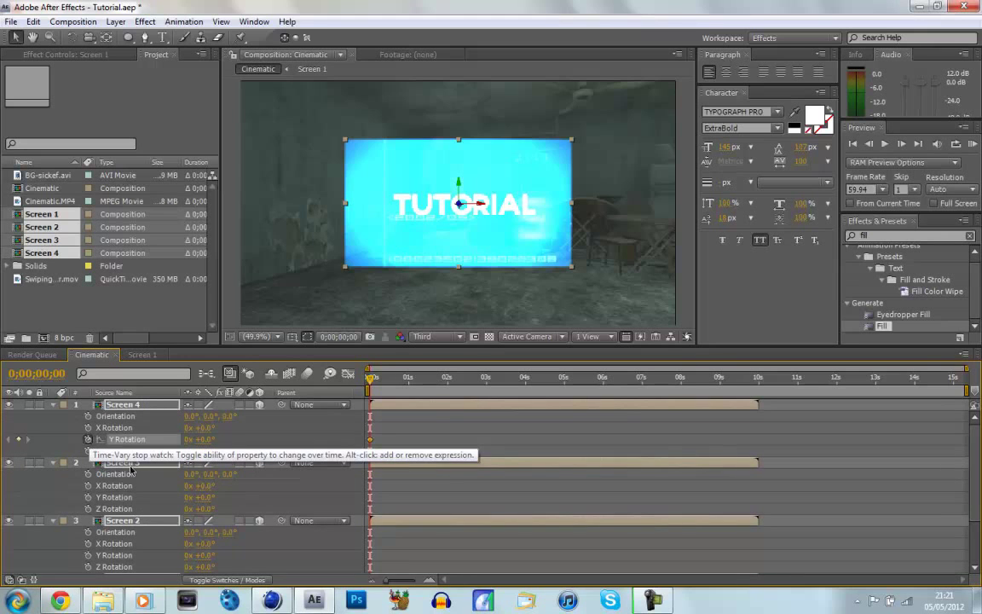
left_click(88, 440)
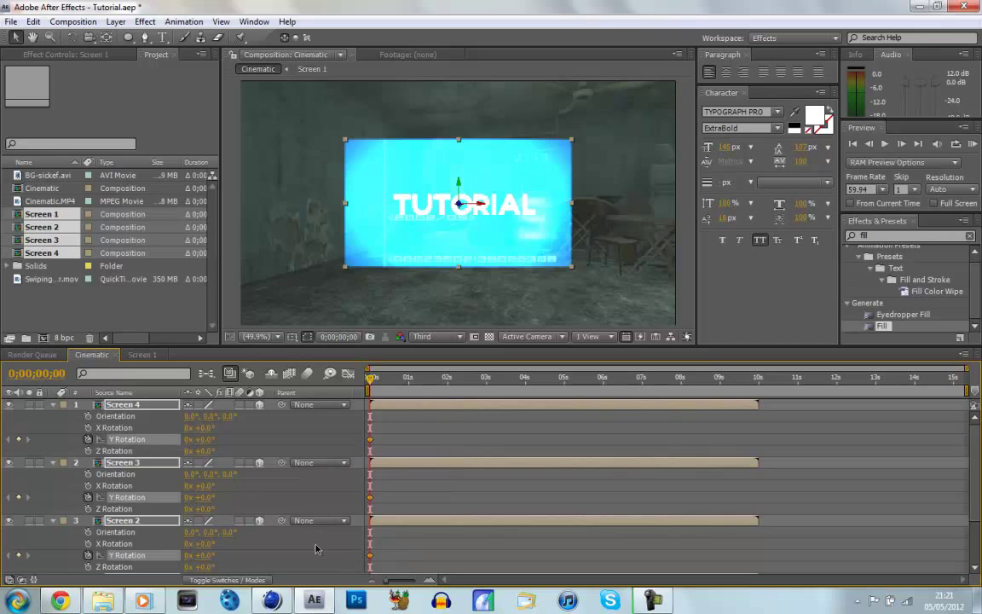
left_click(53, 404)
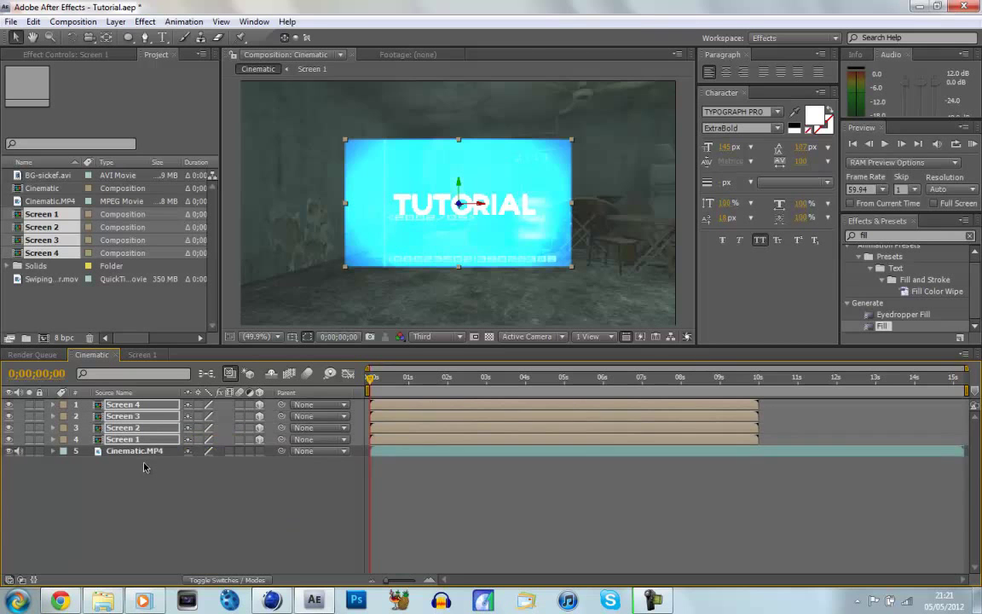
Show the keyframed properties and set Screen 1's Y Rotation to -45°
key("u")
left_click(213, 552)
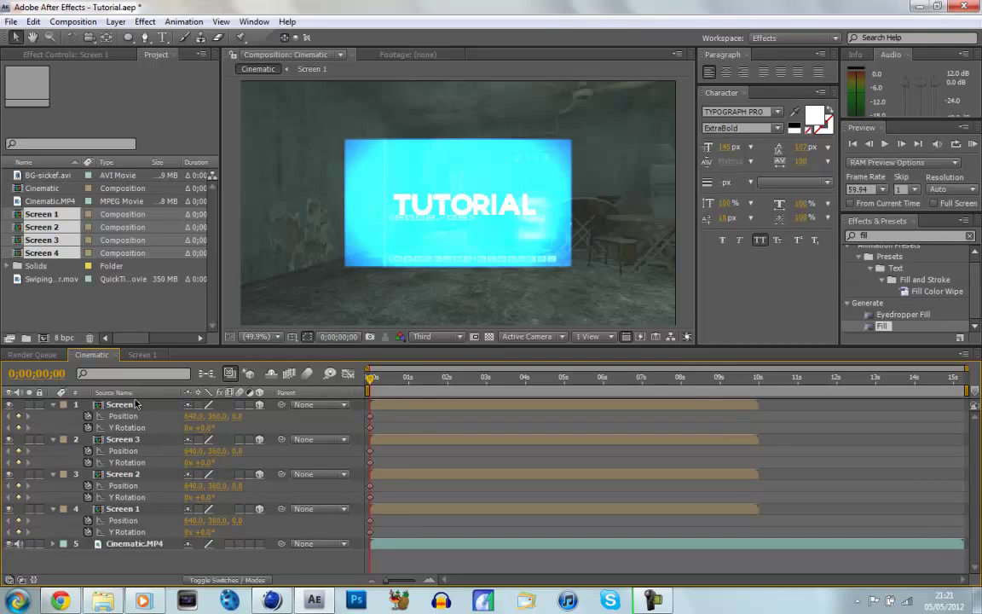
left_click(125, 510)
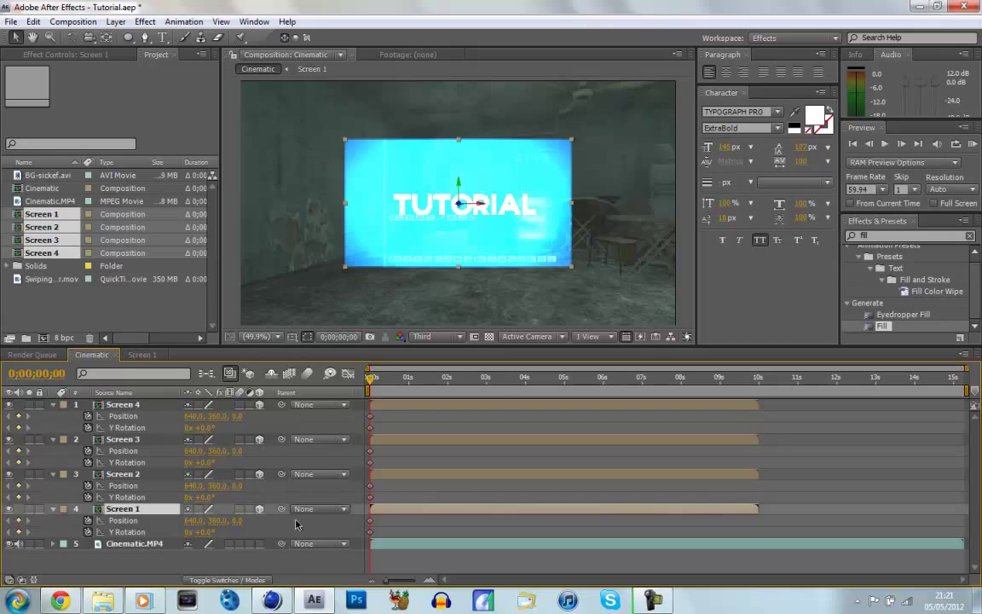
left_click(205, 531)
key("Return")
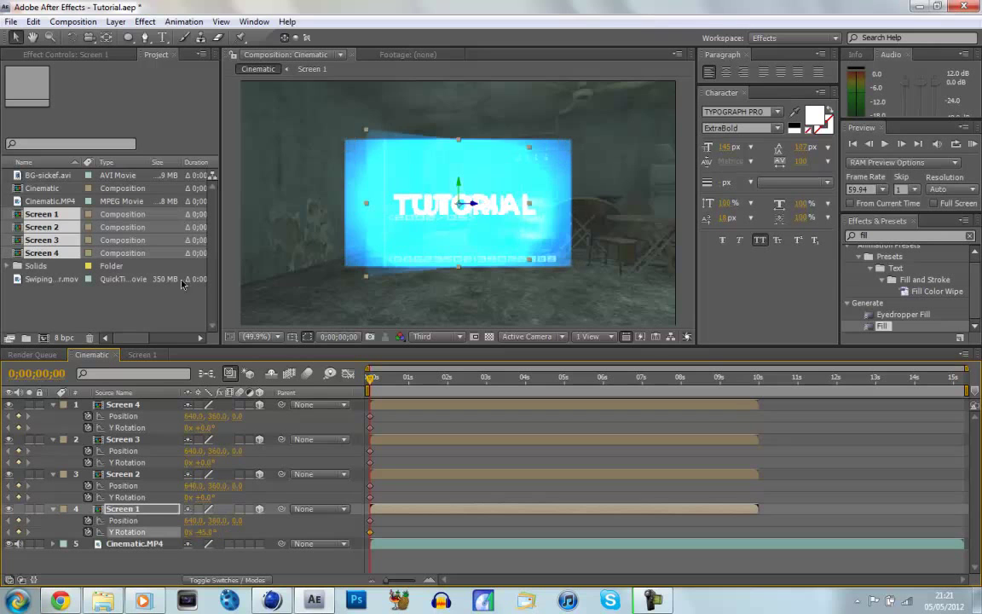
Set Y Rotation to 45° on Screen 3 and 90° on Screen 4
left_click(137, 474)
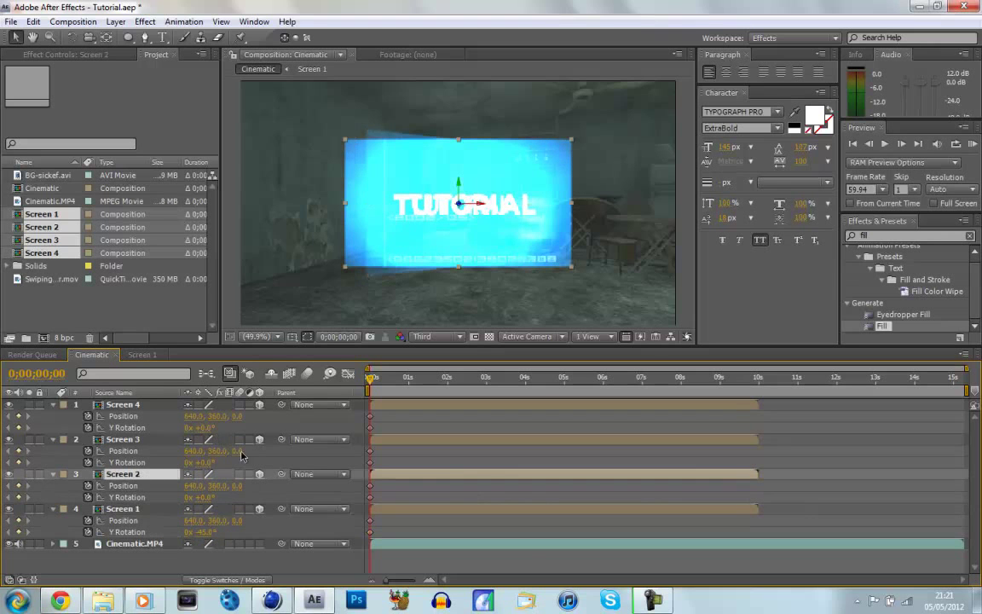
left_click(122, 439)
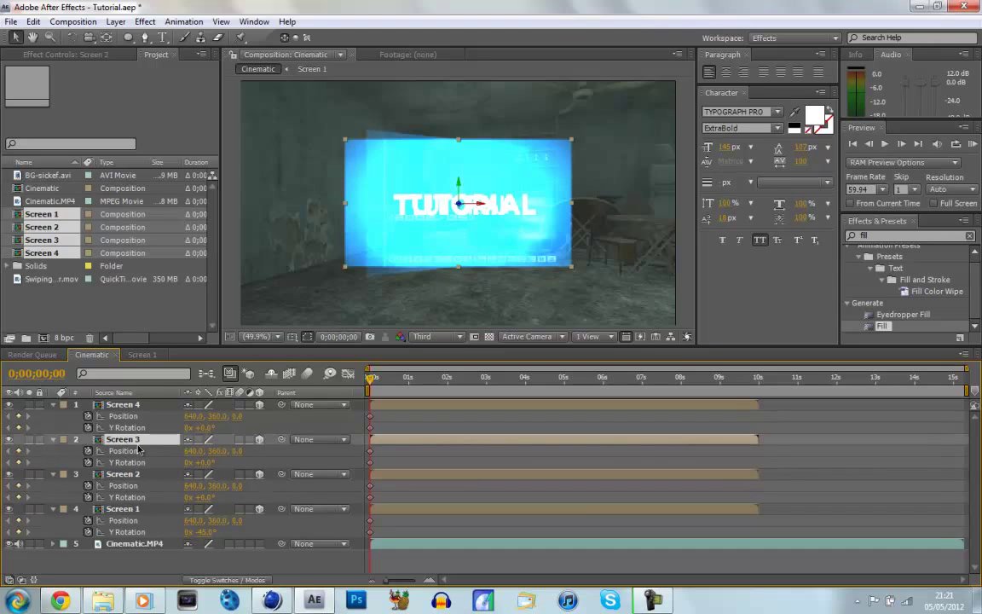
left_click(207, 461)
type("45")
key("Return")
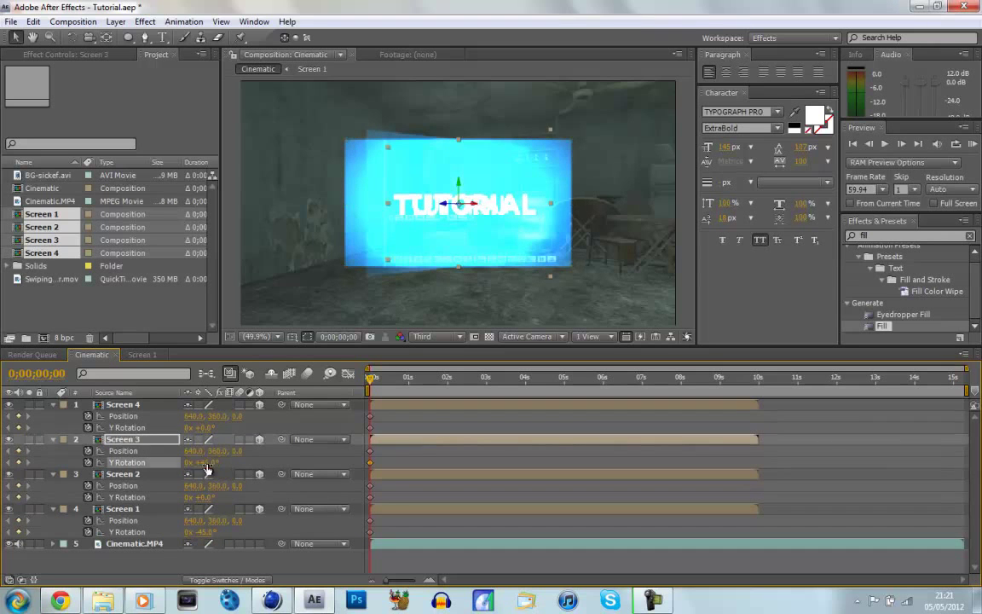
left_click(208, 427)
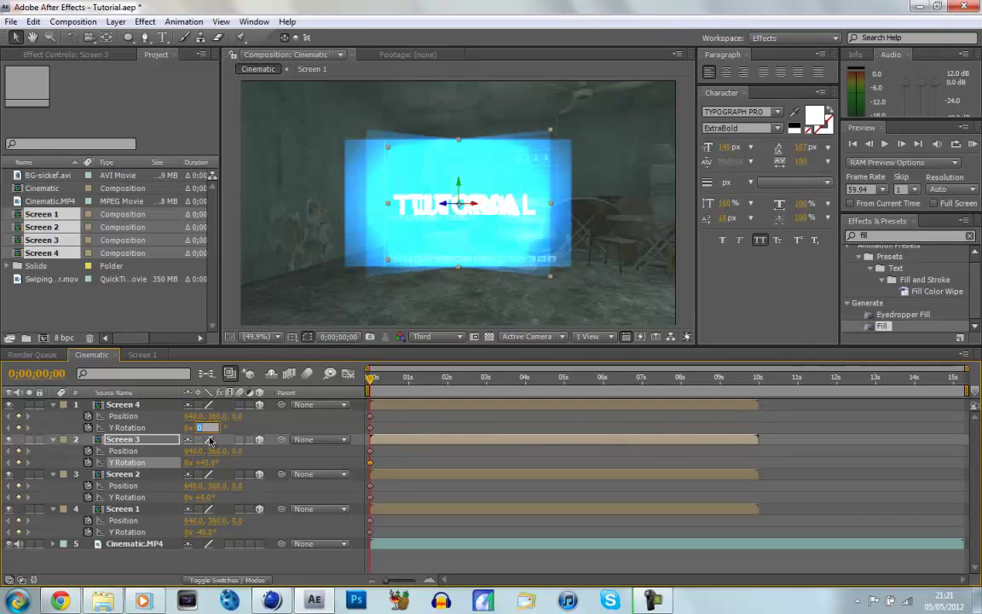
type("90")
key("Return")
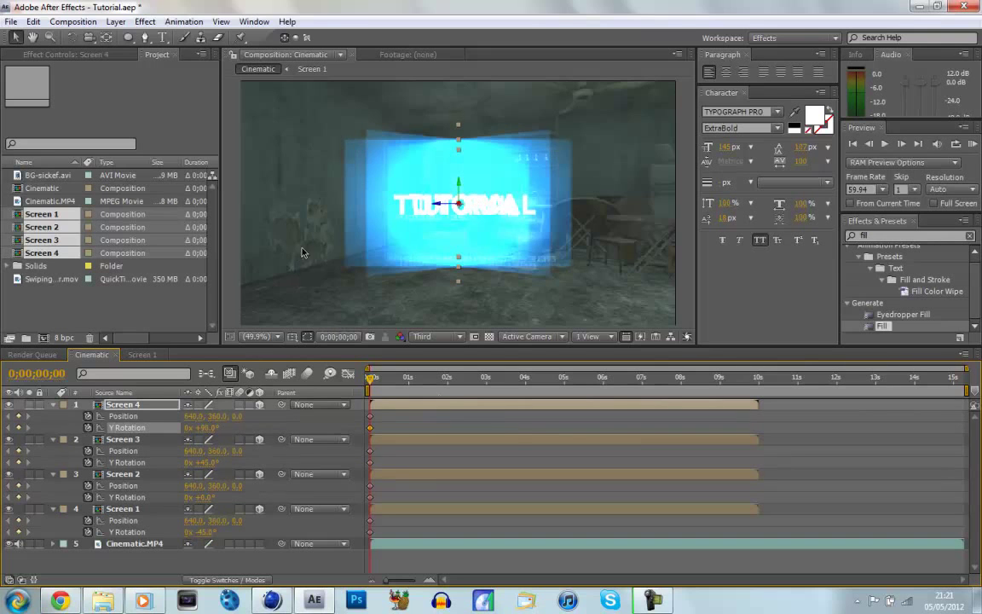
In the Top 3D view, move Screen 1 out to the lower left at 42.3, 360, -252.7
left_click(524, 336)
left_click(528, 403)
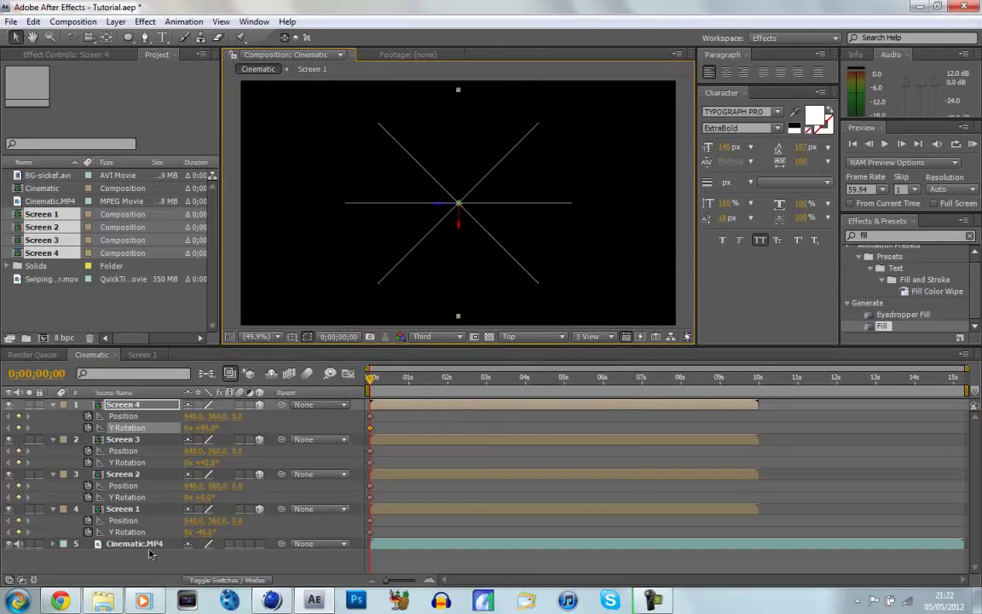
left_click(126, 509)
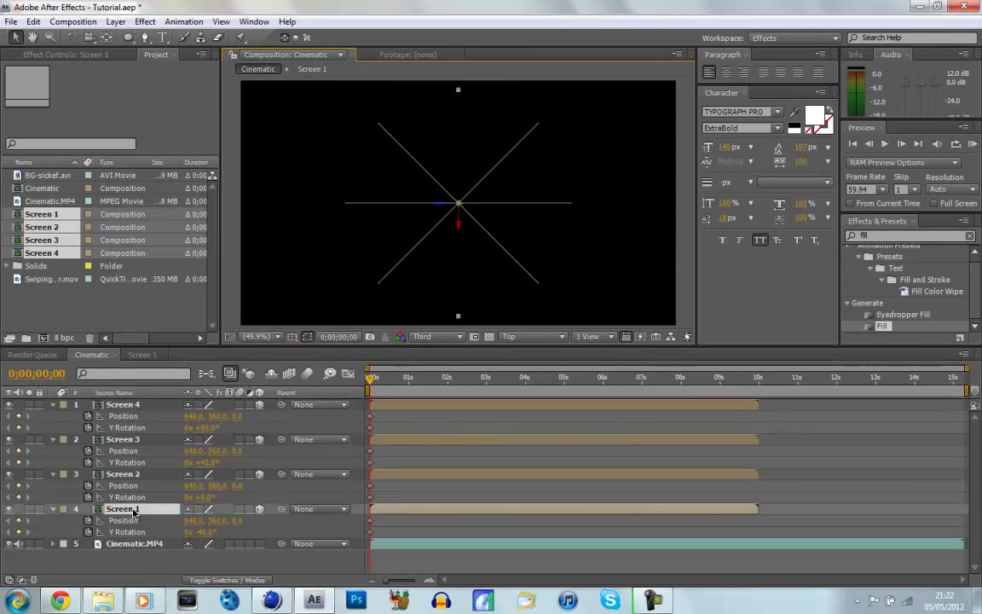
left_click(447, 192)
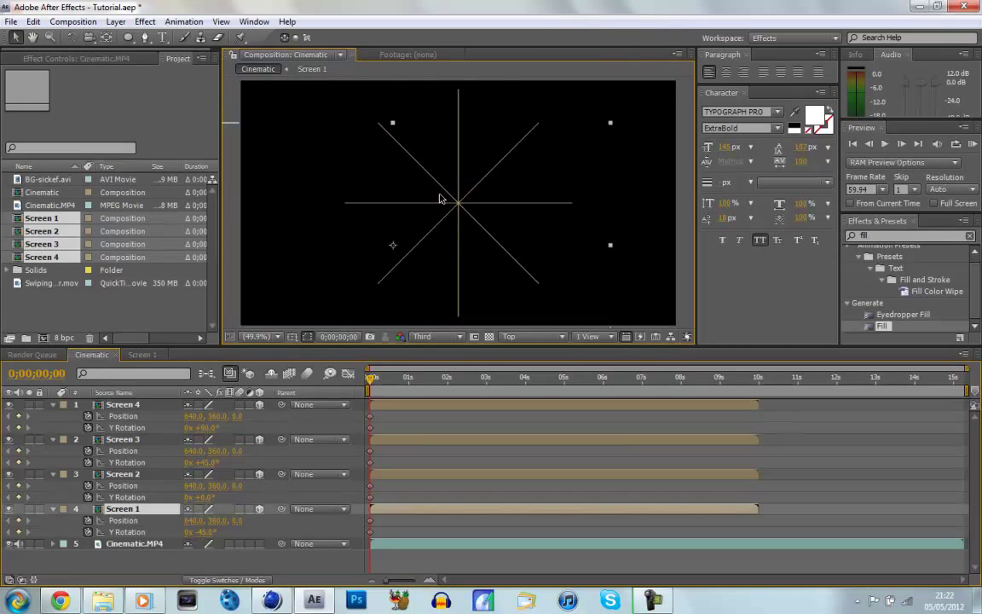
left_click(98, 546)
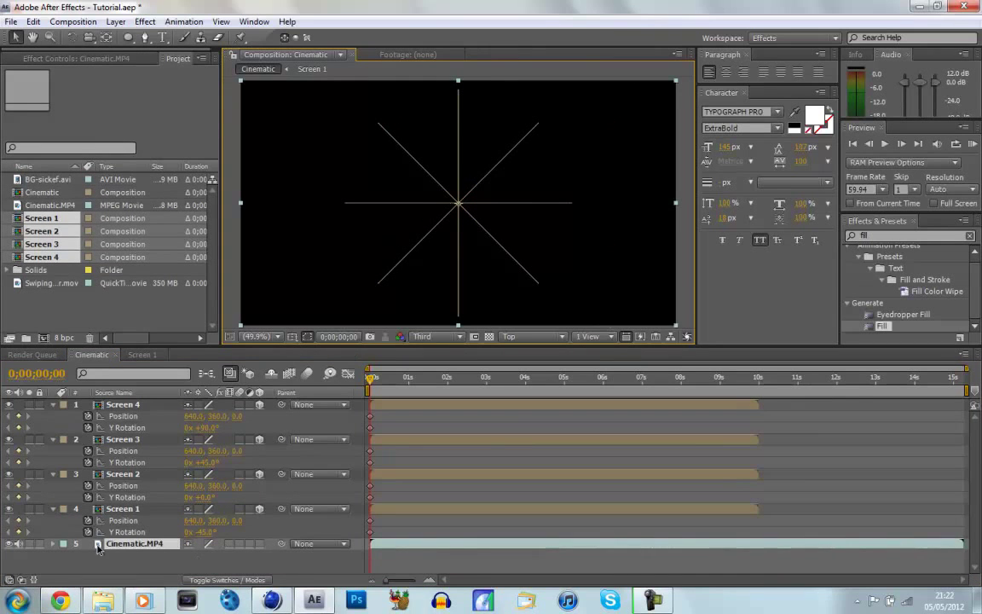
left_click(129, 508)
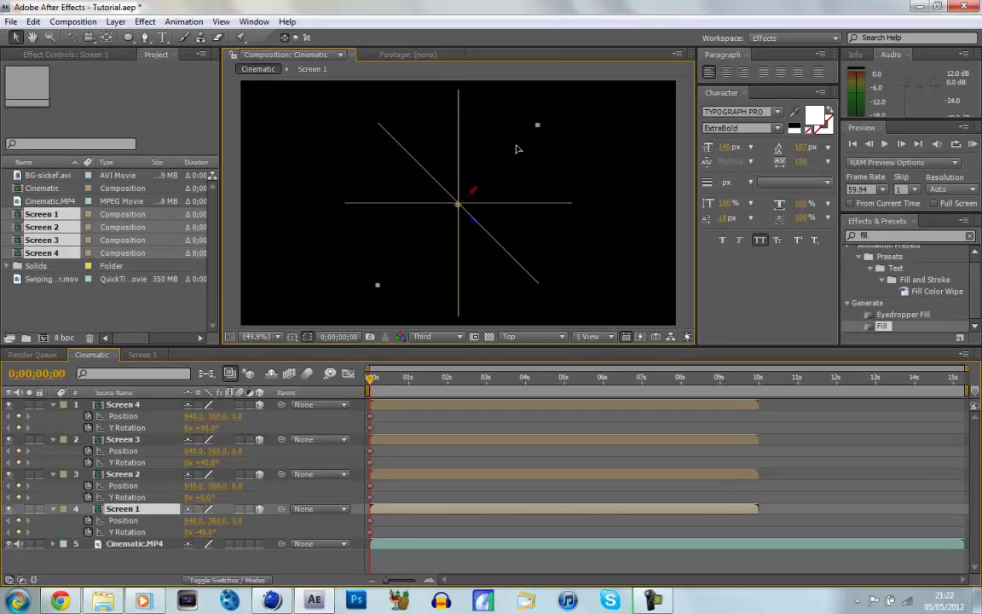
left_click_drag(517, 149, 315, 230)
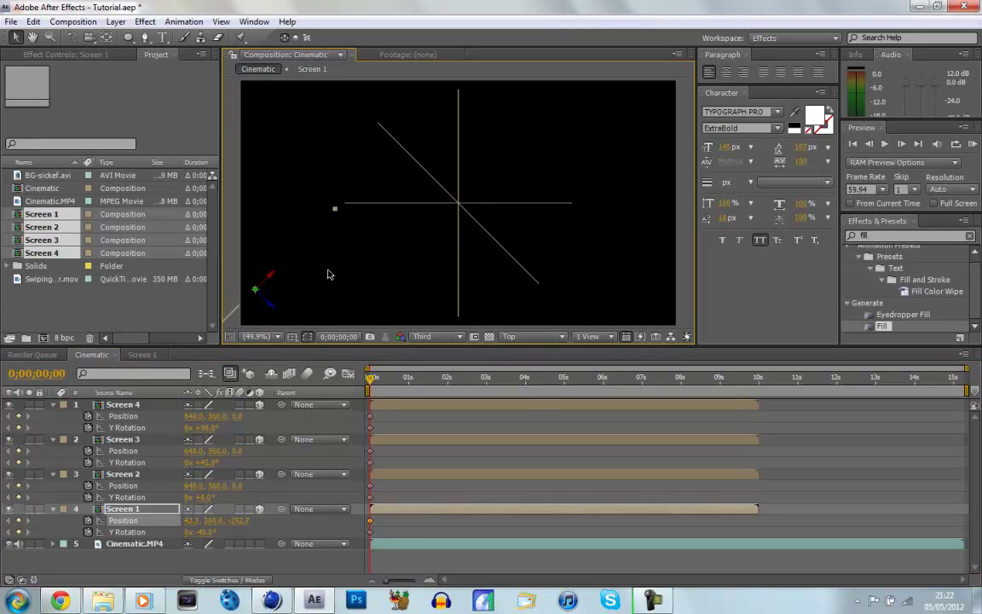
Move Screen 3 out to the right side at 1233.6, 360, -256.7
left_click(131, 440)
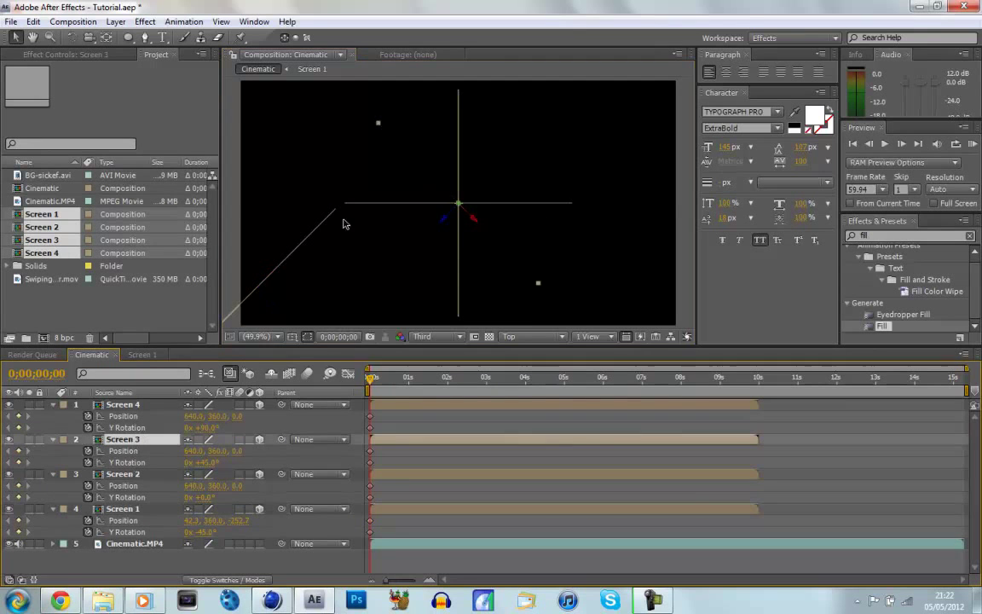
left_click(437, 179)
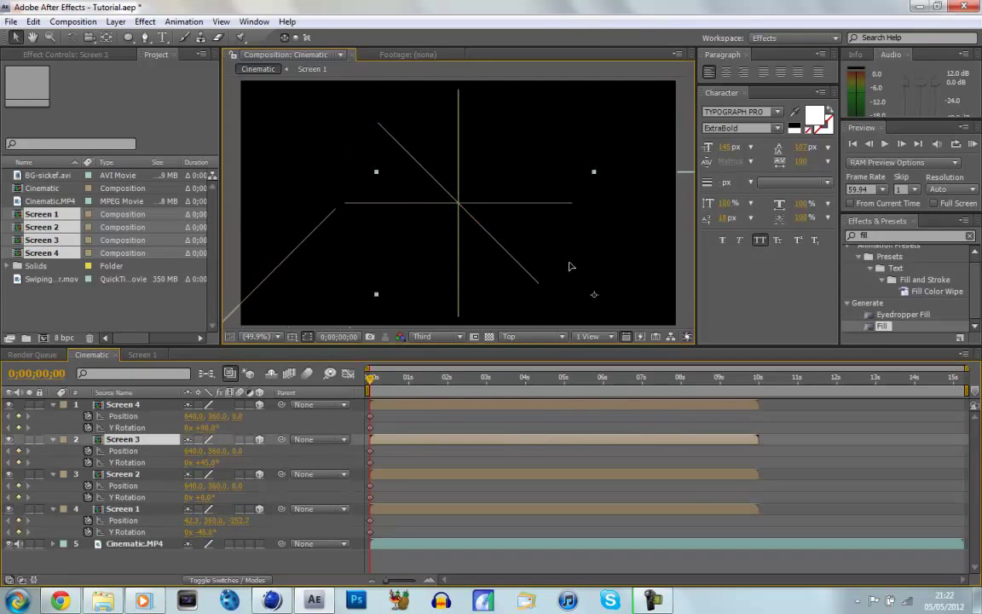
left_click(124, 439)
left_click(459, 199)
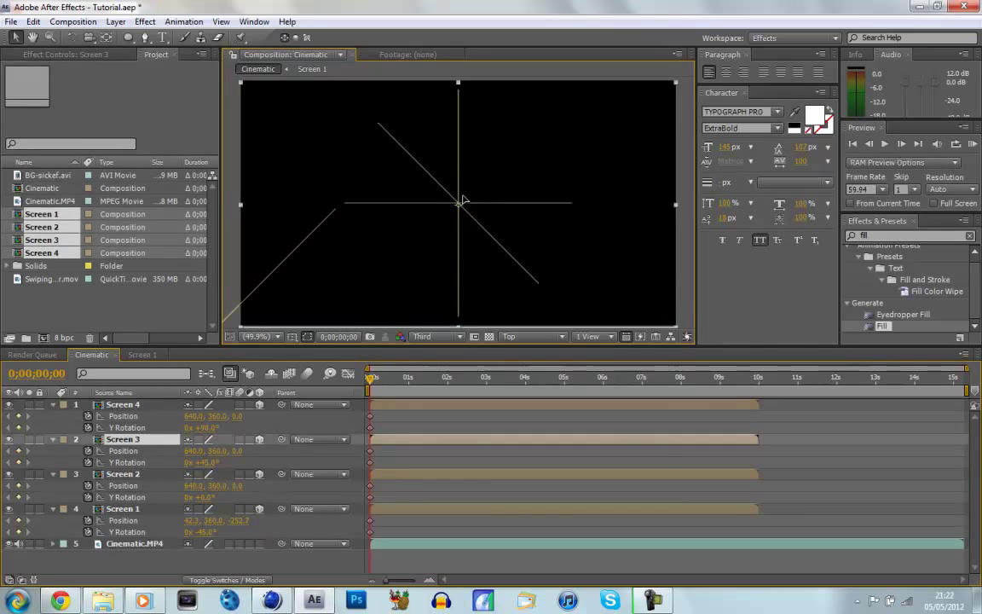
left_click(124, 439)
left_click_drag(423, 169, 617, 248)
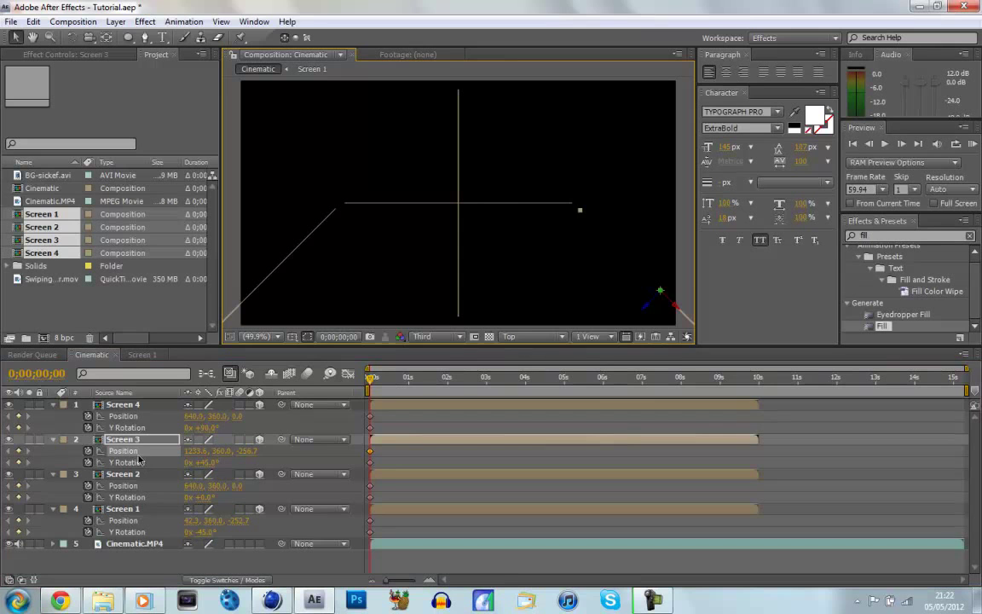
Push Screen 4 back in depth to 1476, 360, -884
left_click(137, 406)
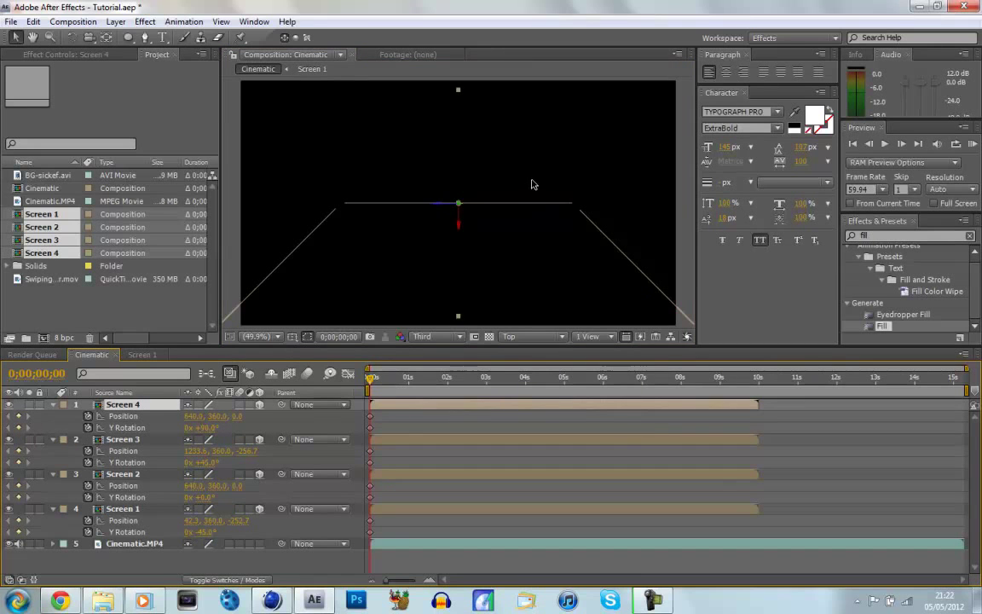
scroll(533, 181, "down", 3)
scroll(530, 184, "up", 2)
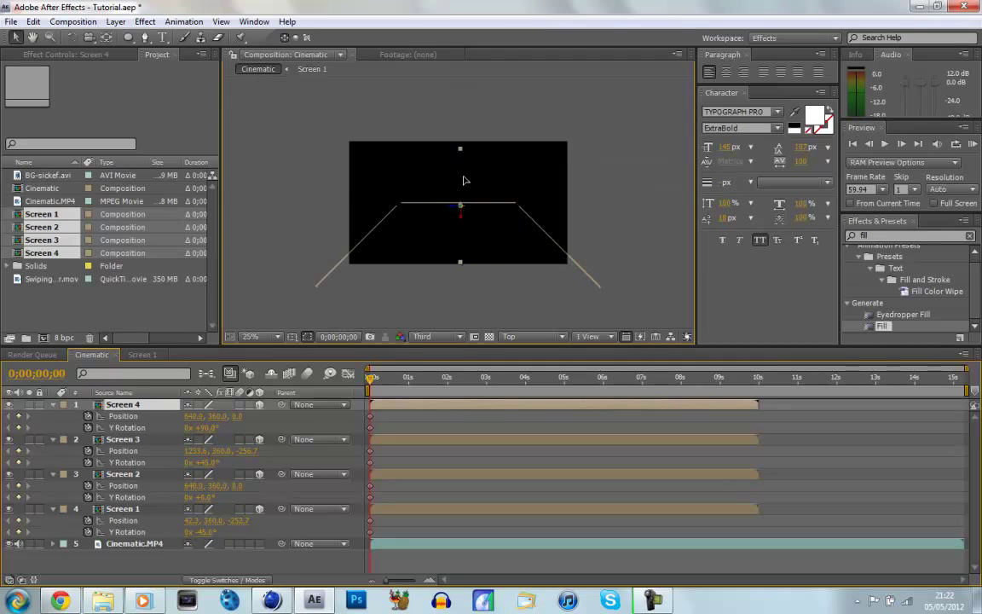
left_click_drag(467, 195, 600, 321)
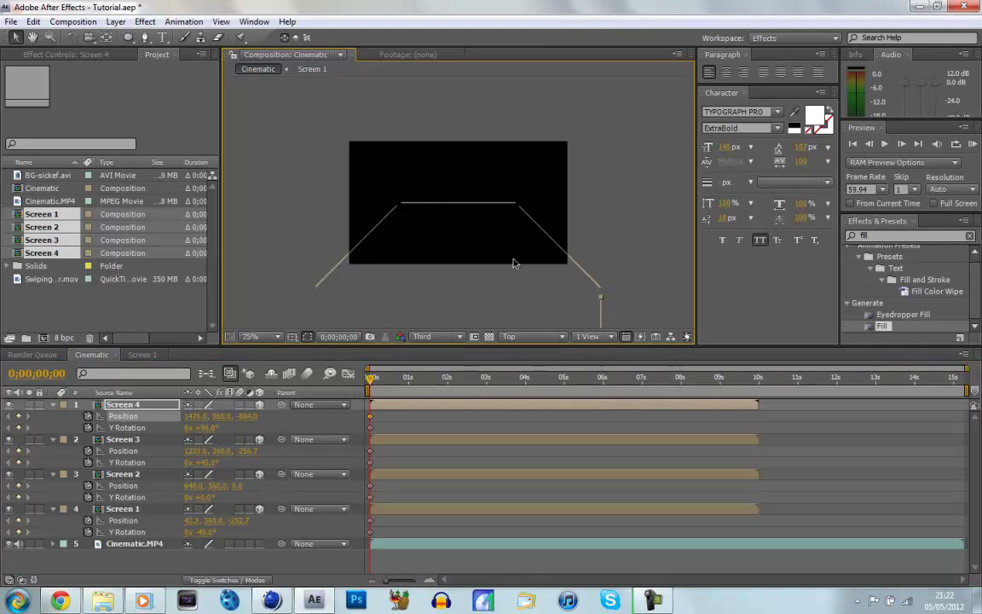
scroll(460, 205, "down", 1)
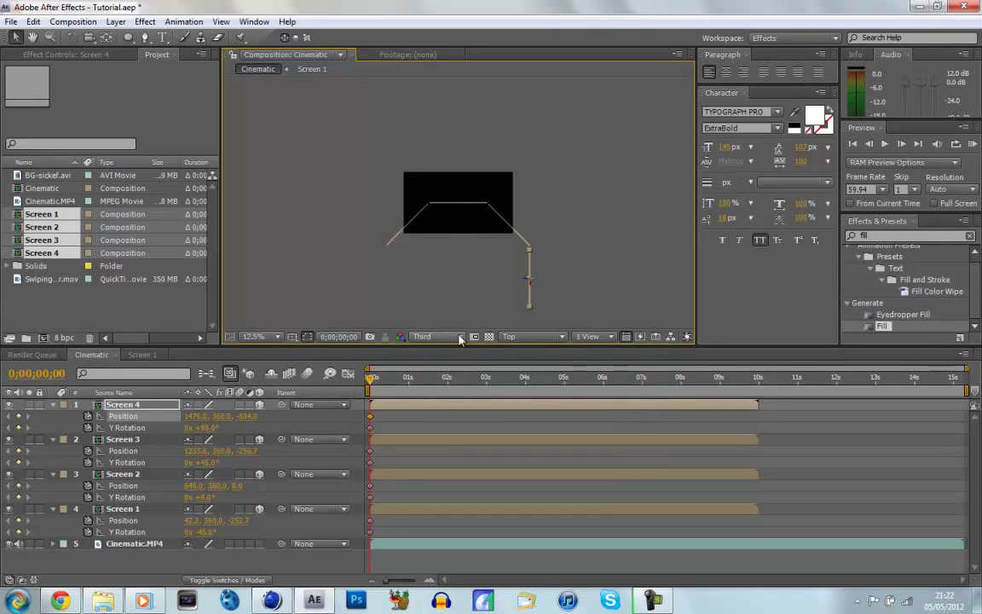
View through the Active Camera at Fit up to 100% and move to 3 seconds
left_click(522, 337)
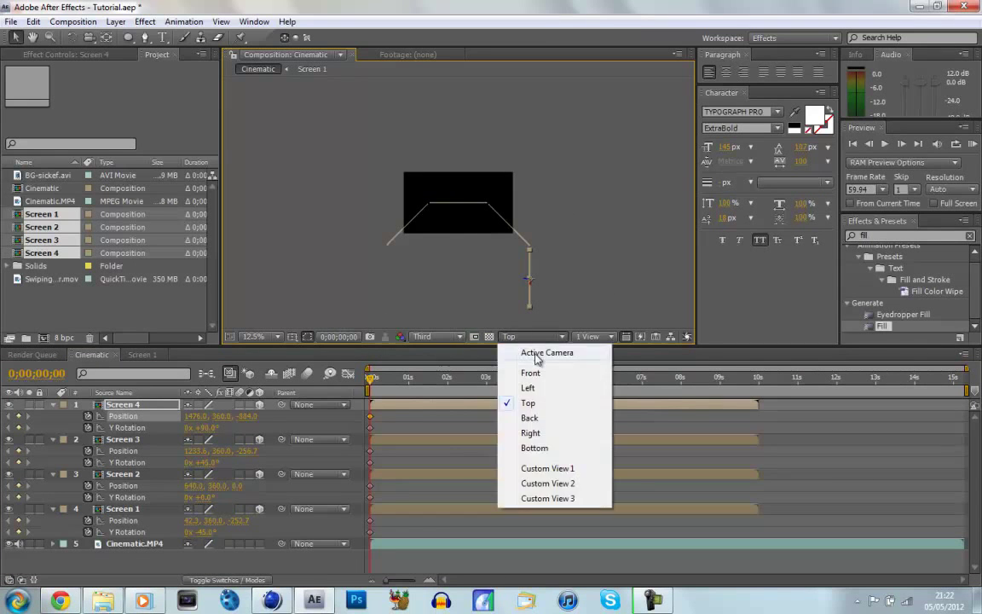
left_click(539, 356)
left_click(253, 337)
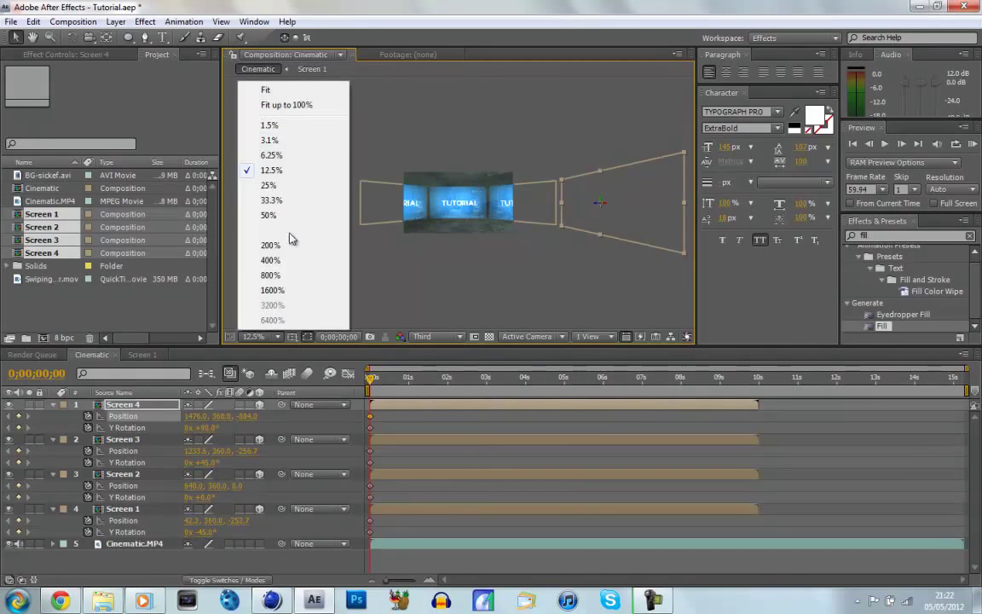
left_click(294, 105)
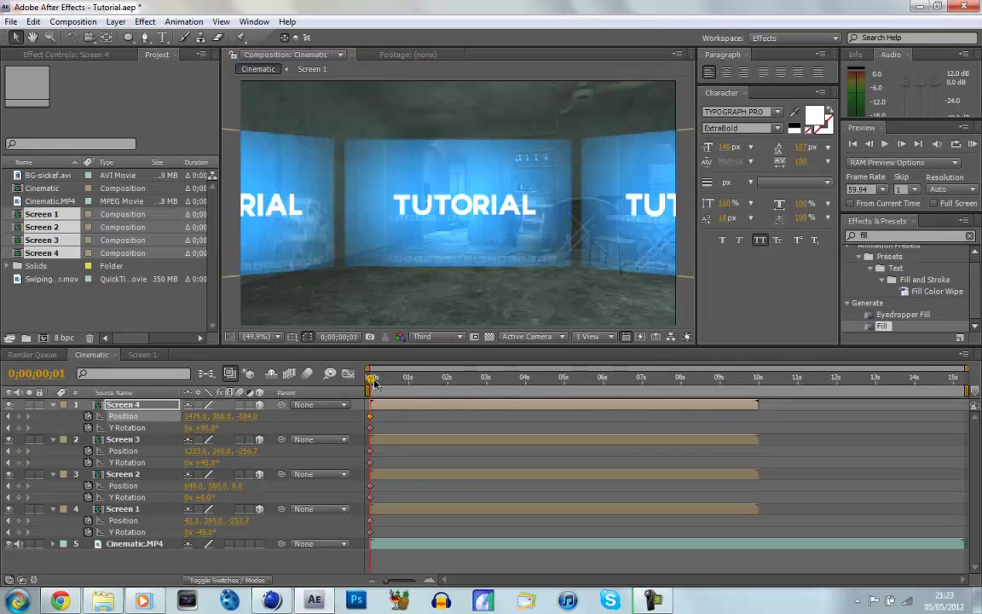
left_click_drag(370, 382, 485, 383)
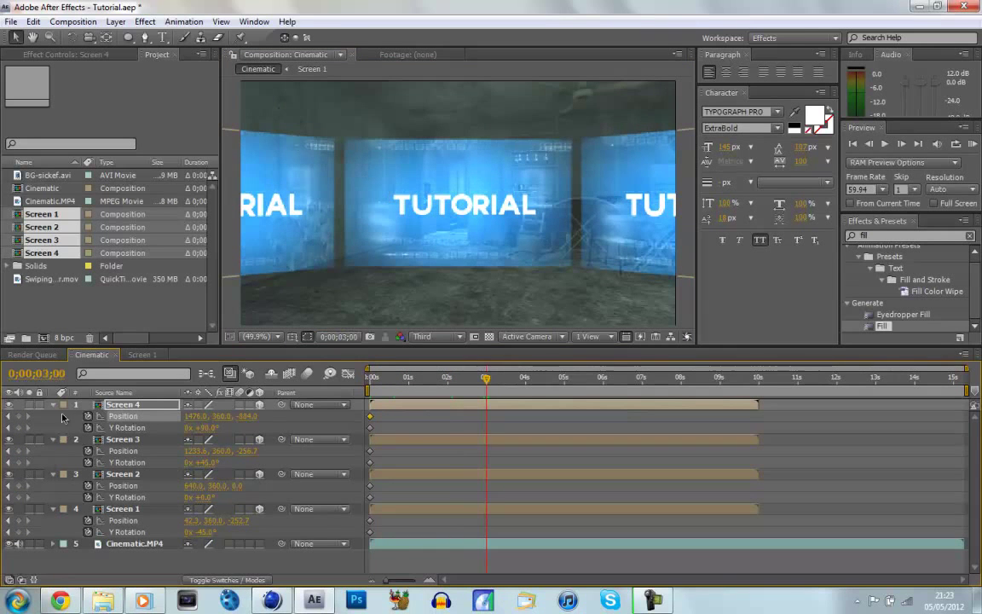
Add Position and Y Rotation keyframes at 3s on Screens 4, 3, 2 and 1, then RAM-preview
left_click(18, 416)
left_click(18, 427)
left_click(18, 450)
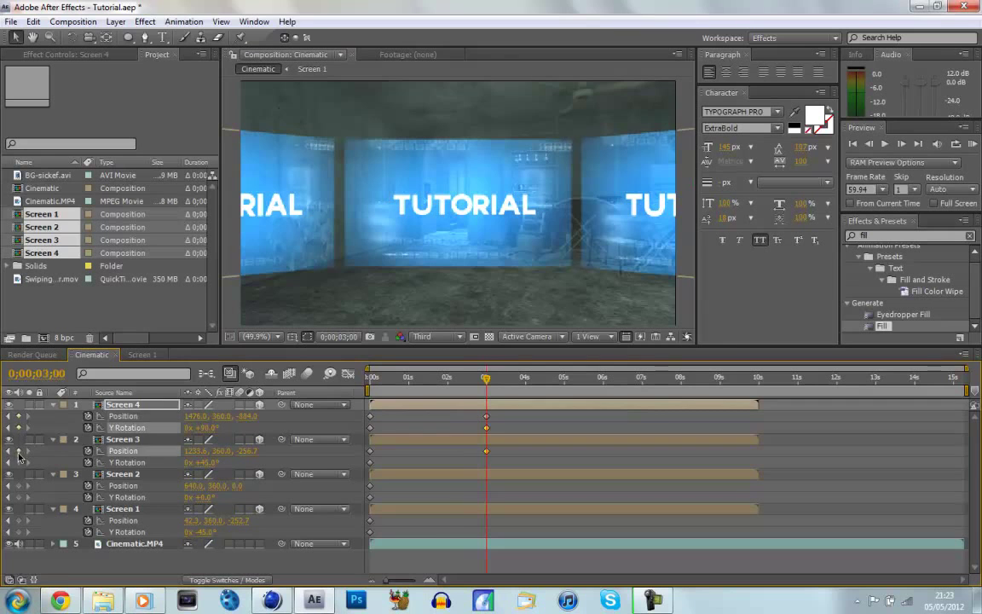
left_click(18, 462)
left_click(18, 485)
left_click(17, 497)
left_click(18, 520)
left_click(18, 532)
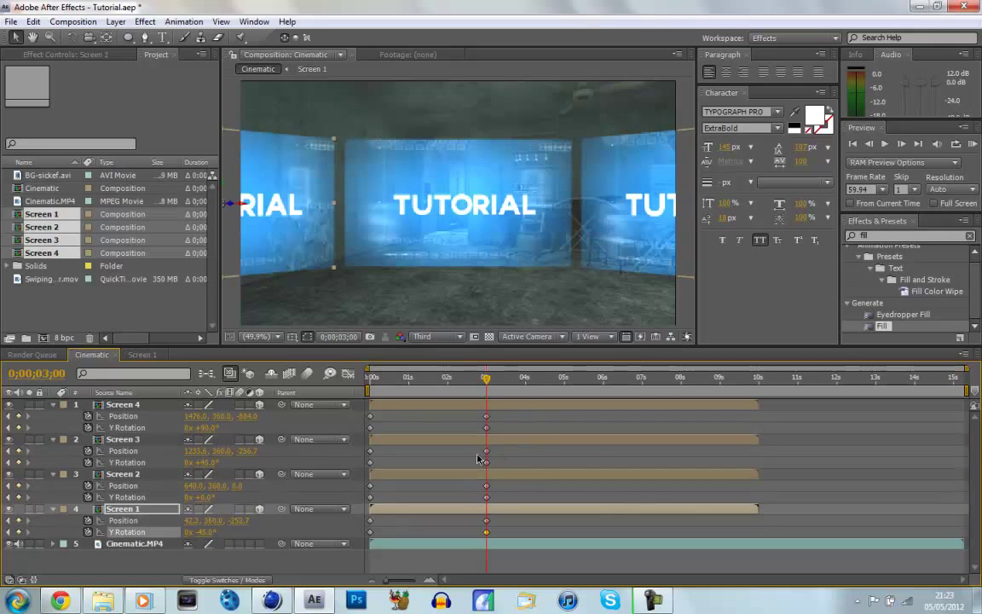
key("KP_0")
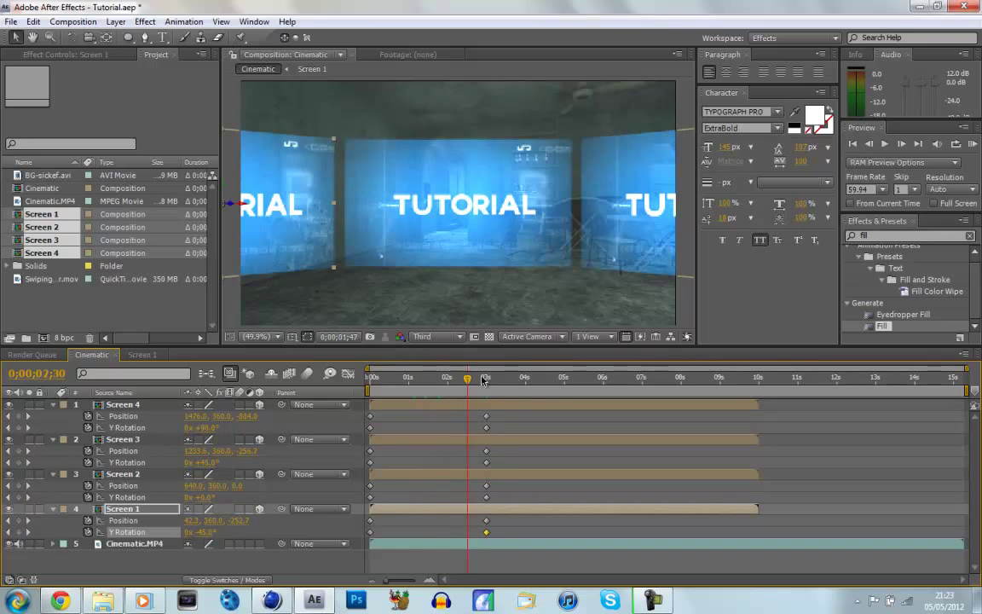
left_click_drag(490, 380, 486, 379)
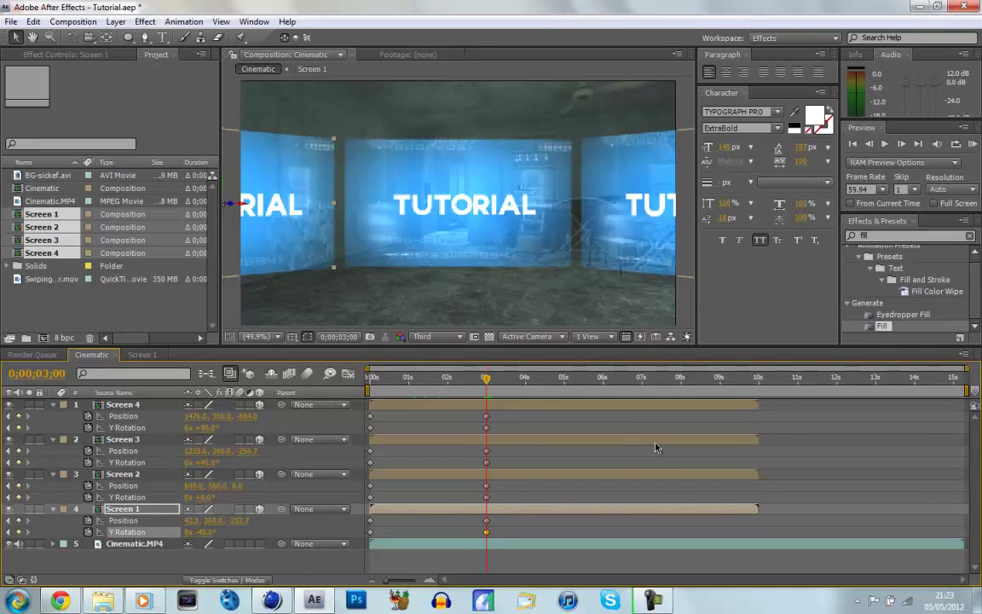
At 3;20, paste Screen 1's 3-second Position and Y Rotation keyframes onto Screen 2
key("space")
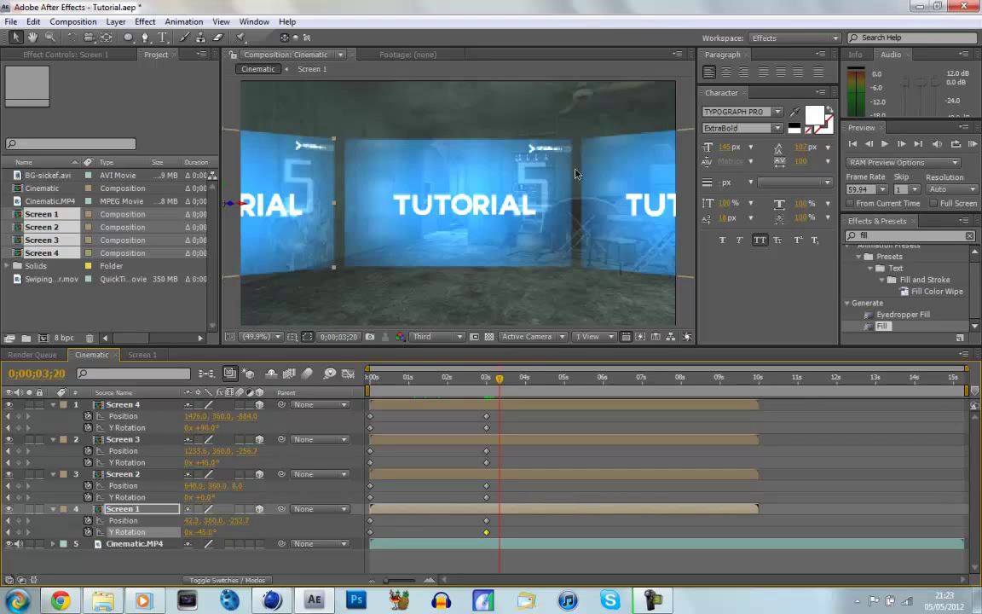
left_click(180, 508)
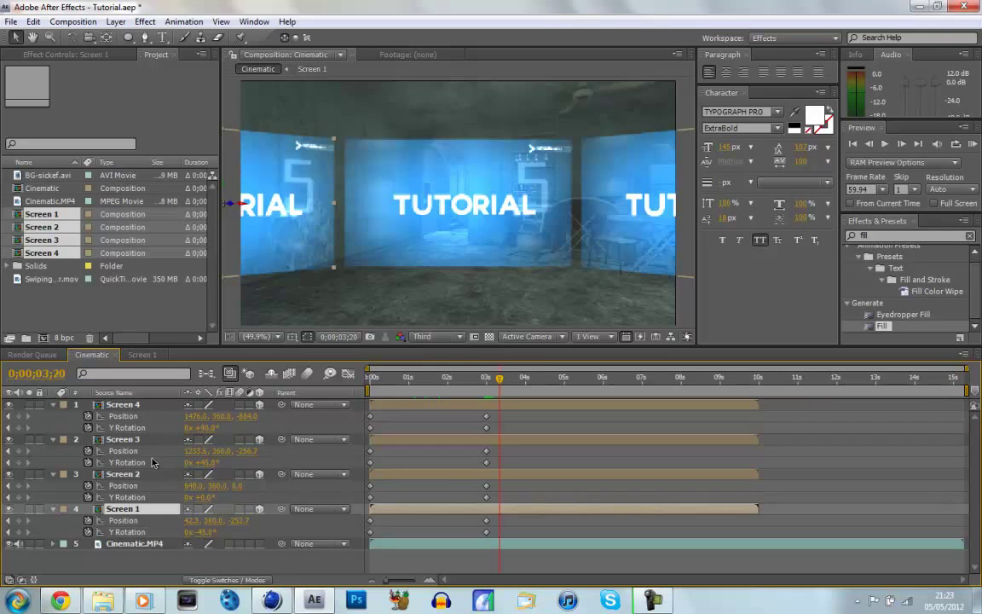
left_click(124, 474)
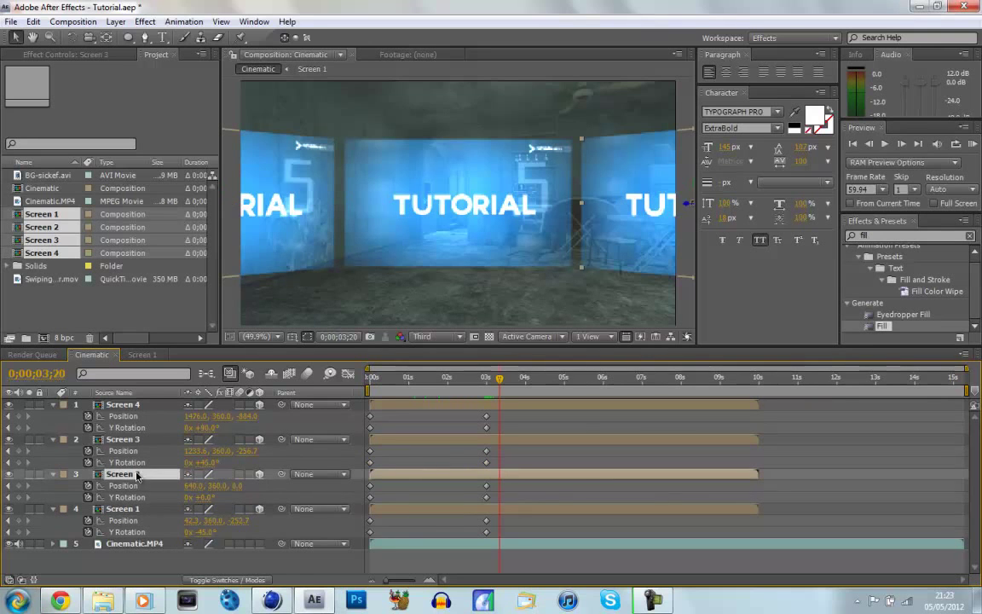
left_click(205, 497)
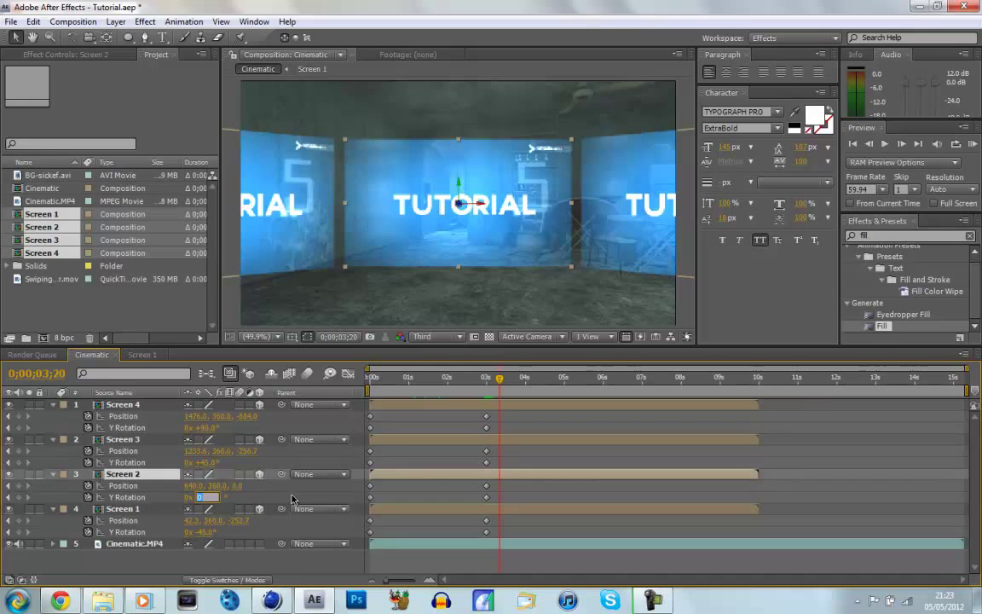
left_click(265, 451)
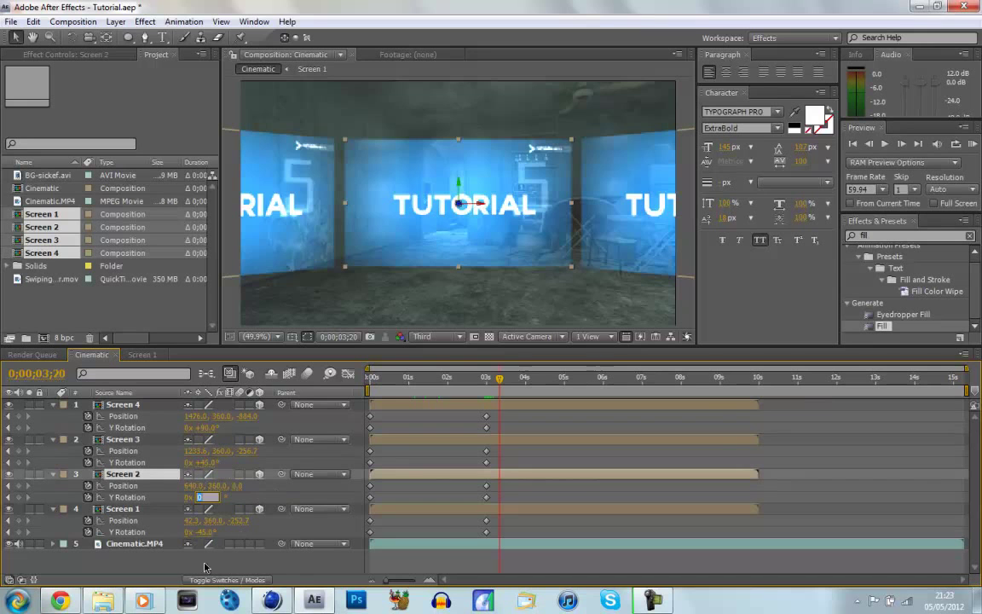
left_click(132, 476)
left_click_drag(473, 515, 498, 538)
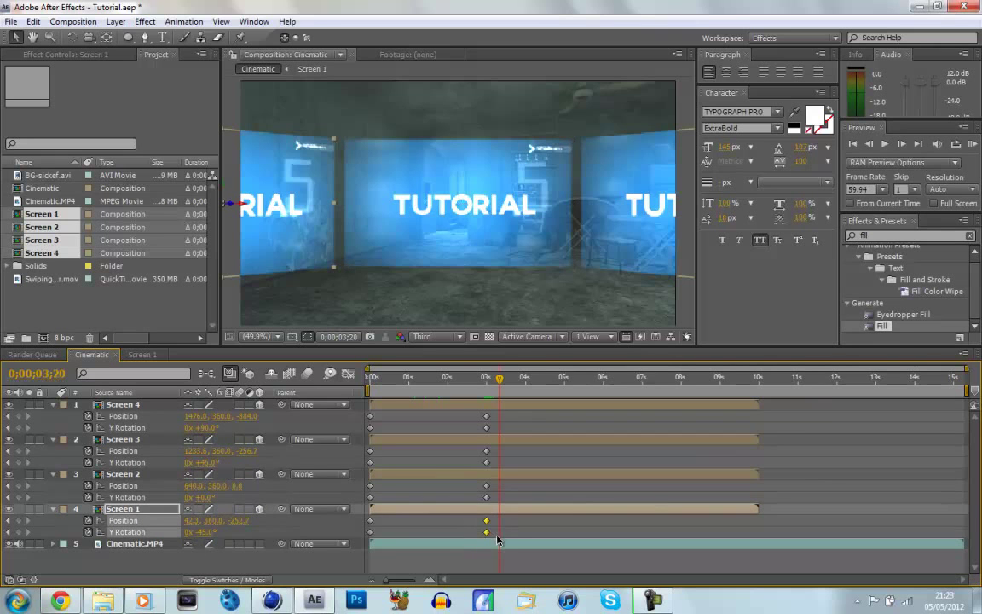
left_click(158, 477)
key("ctrl+v")
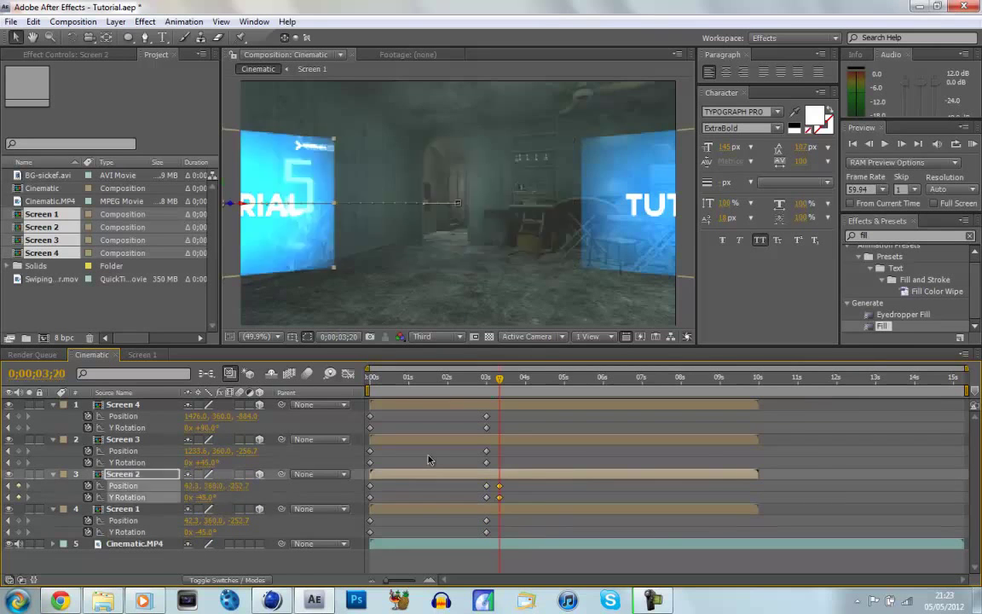
Paste Screen 2's 3-second pose onto Screen 3 at 3;20
left_click(122, 439)
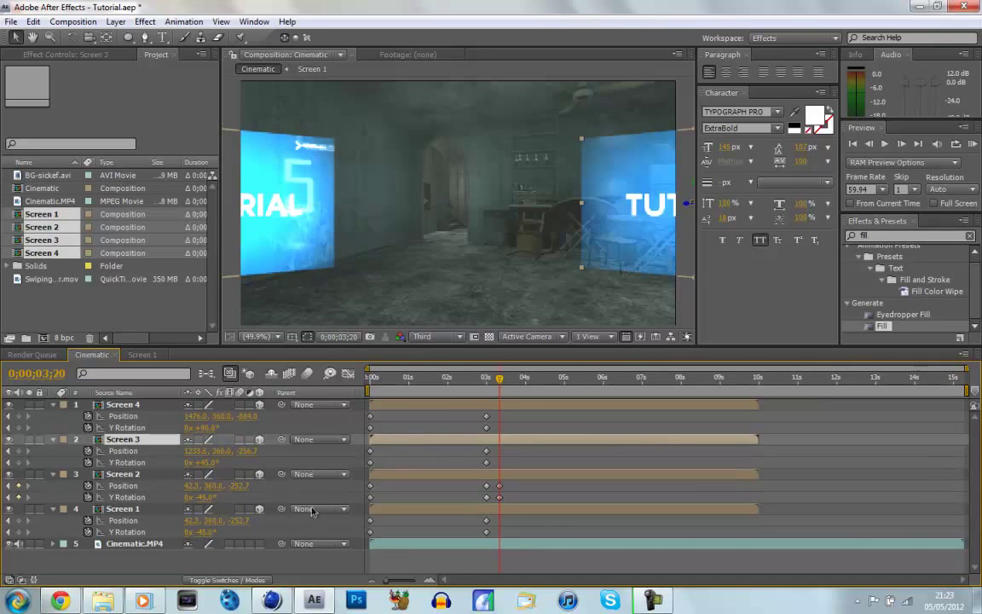
left_click_drag(479, 479, 492, 504)
left_click(292, 443)
key("ctrl+v")
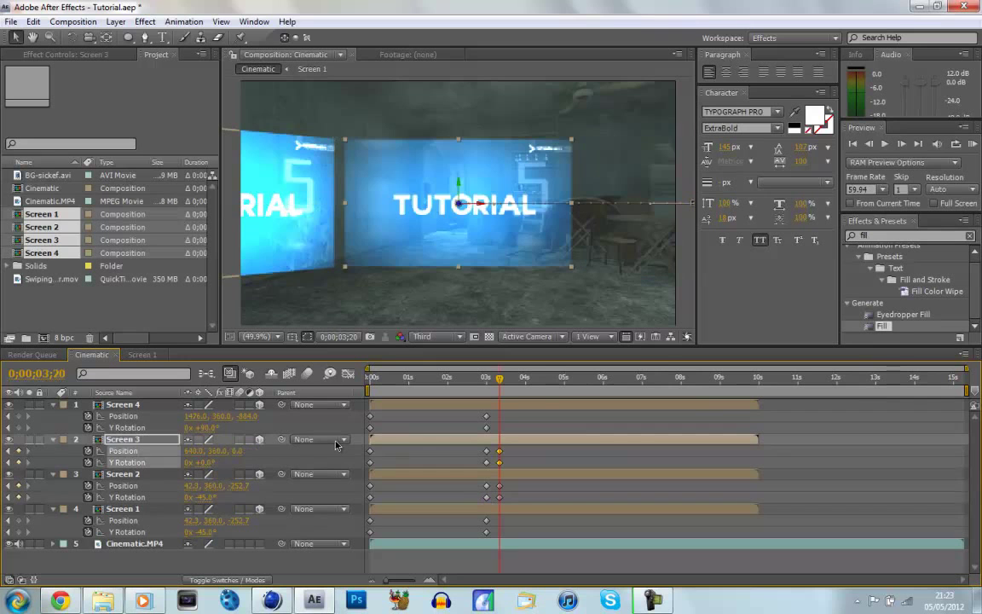
Paste Screen 3's 3-second pose onto Screen 4 at 3;20
left_click(136, 406)
left_click(124, 439)
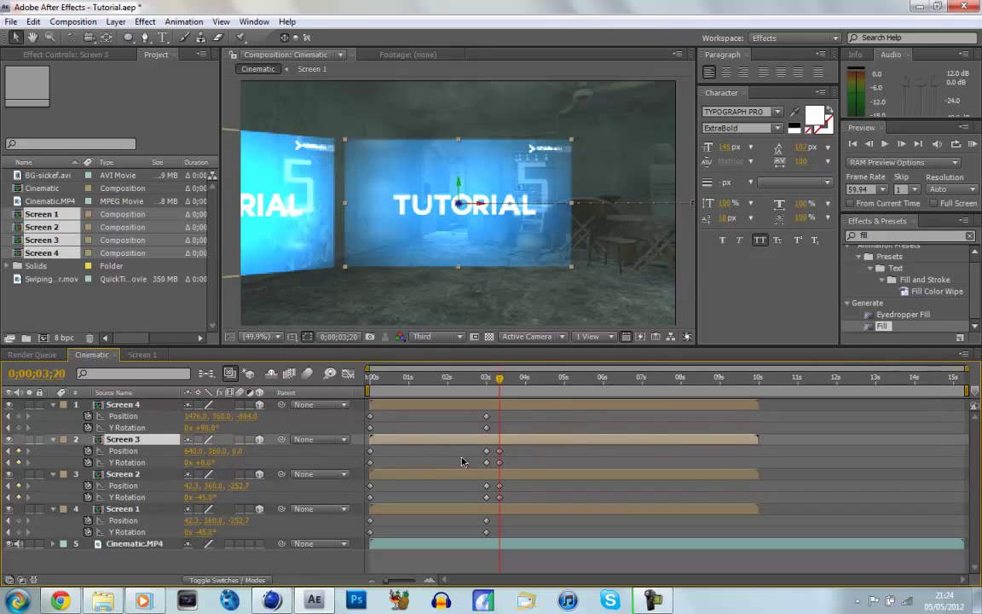
left_click_drag(481, 451, 492, 468)
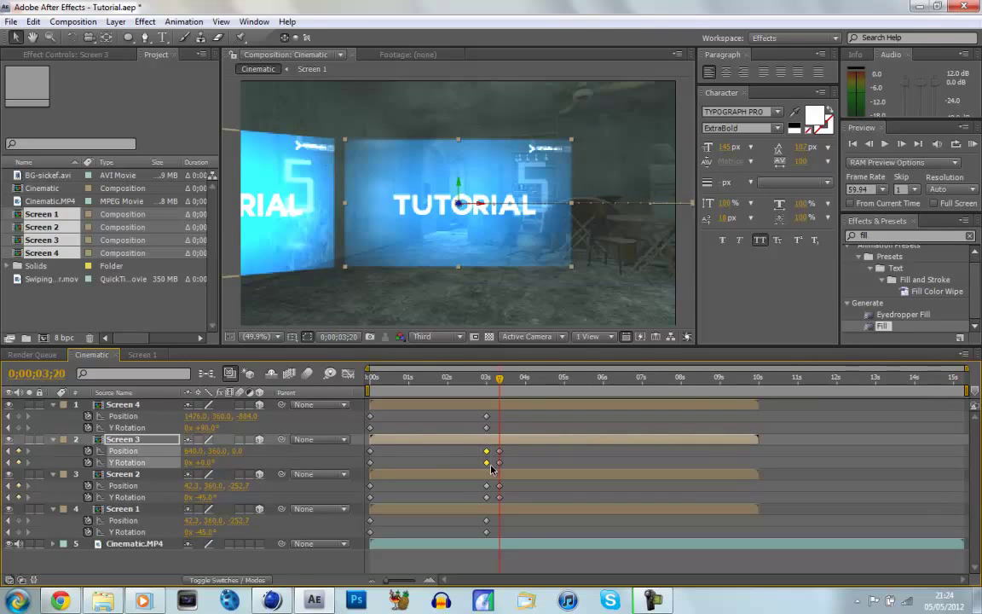
left_click(162, 404)
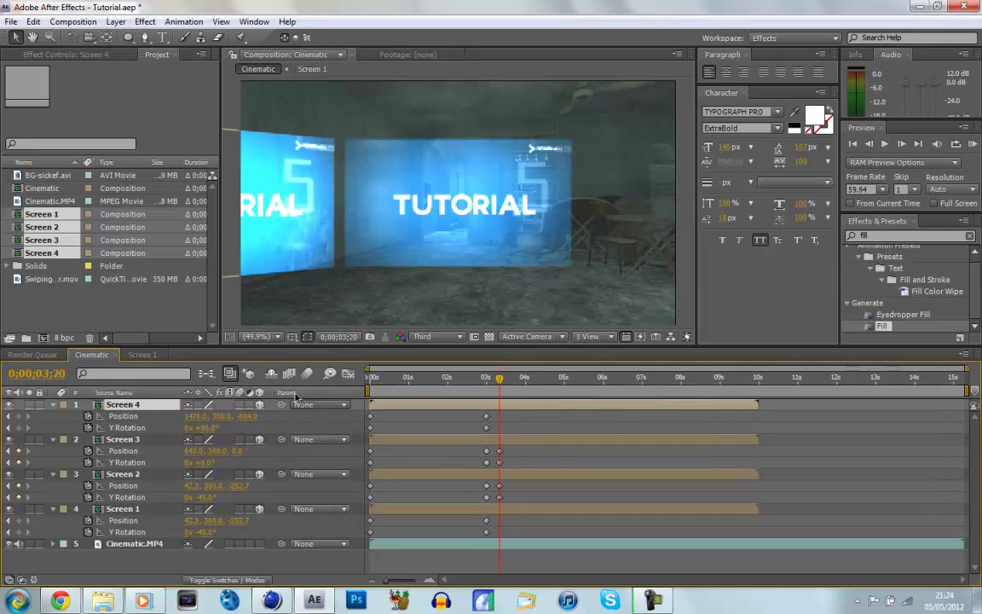
key("ctrl+v")
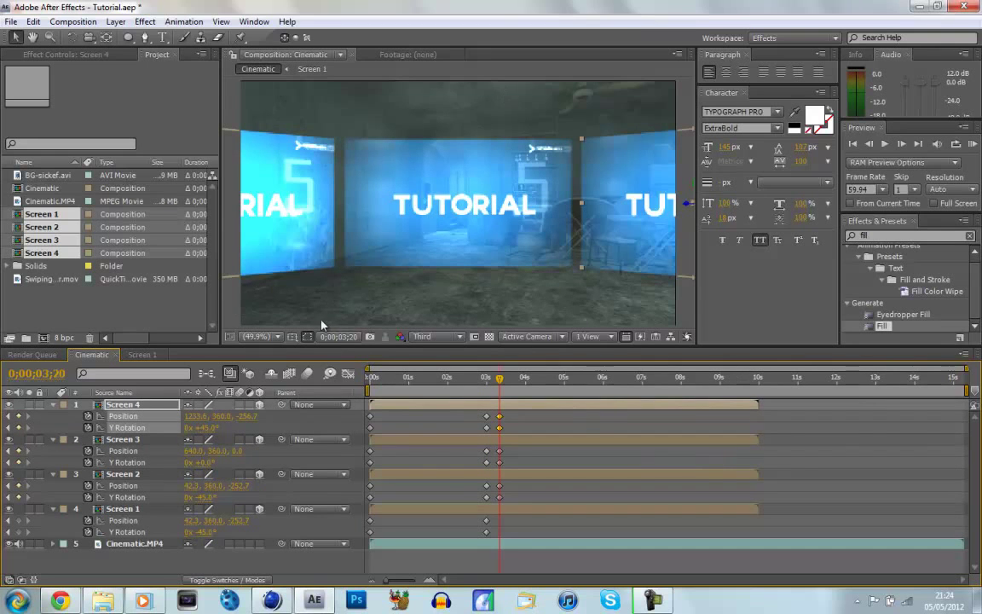
Set Screen 1's Y Rotation to -90° at 3;20
left_click(132, 511)
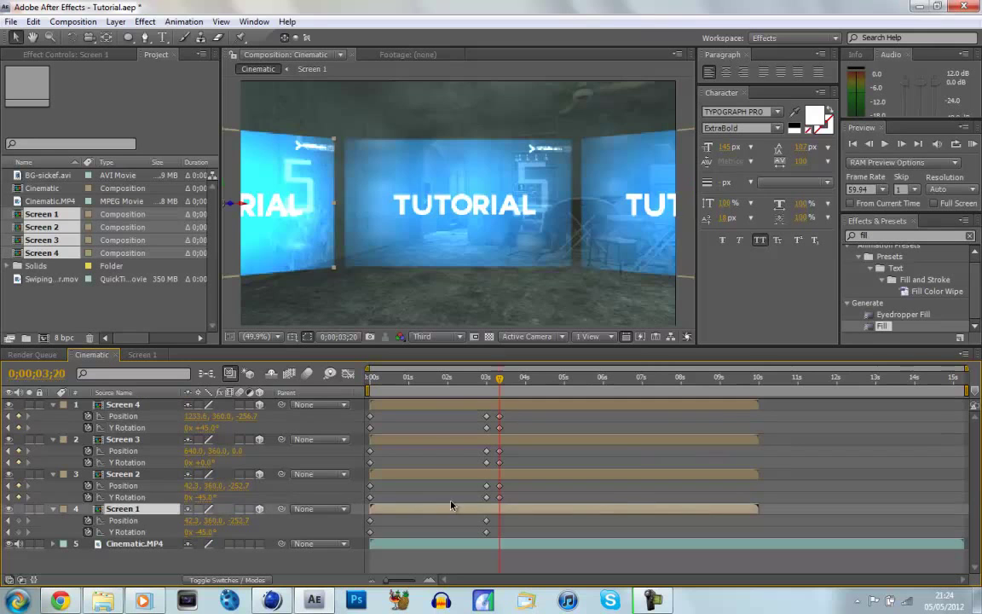
left_click(204, 531)
type("-90")
key("Return")
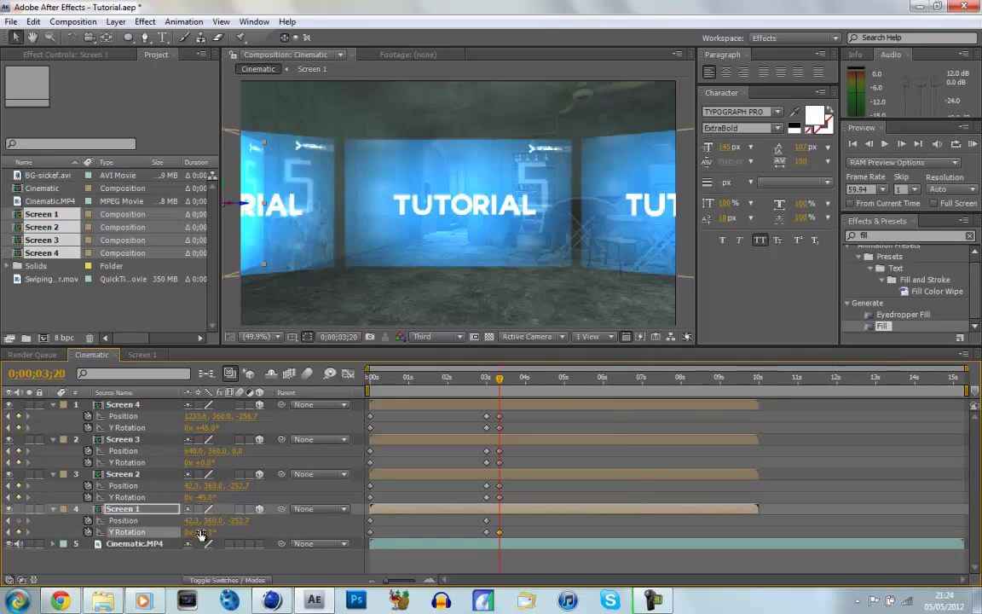
From the Top view, move Screen 1 back and left to -193.7, 360, -868.7
left_click(528, 336)
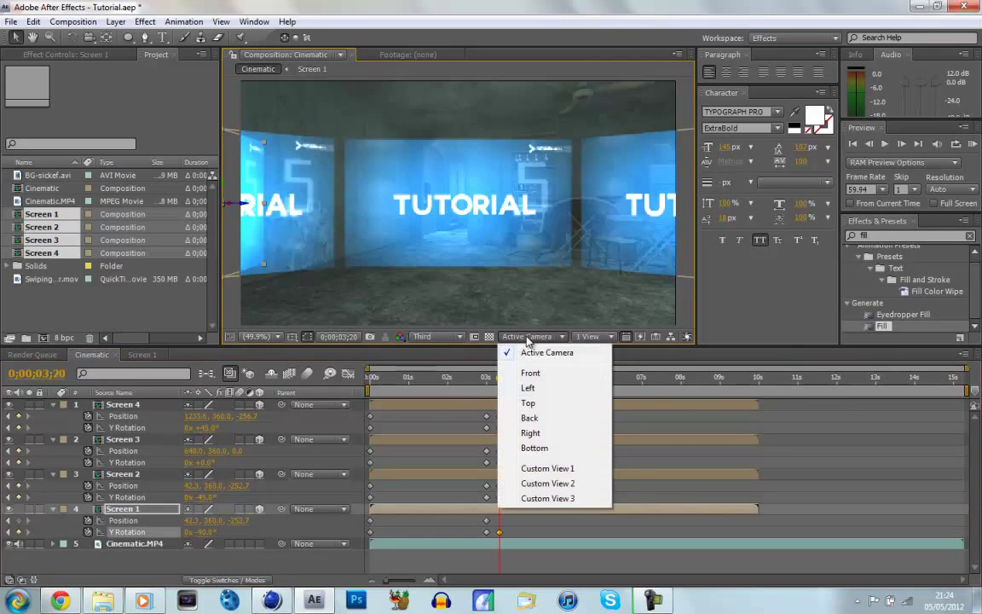
left_click(525, 401)
scroll(383, 183, "down", 4)
scroll(366, 214, "up", 2)
left_click_drag(357, 210, 317, 314)
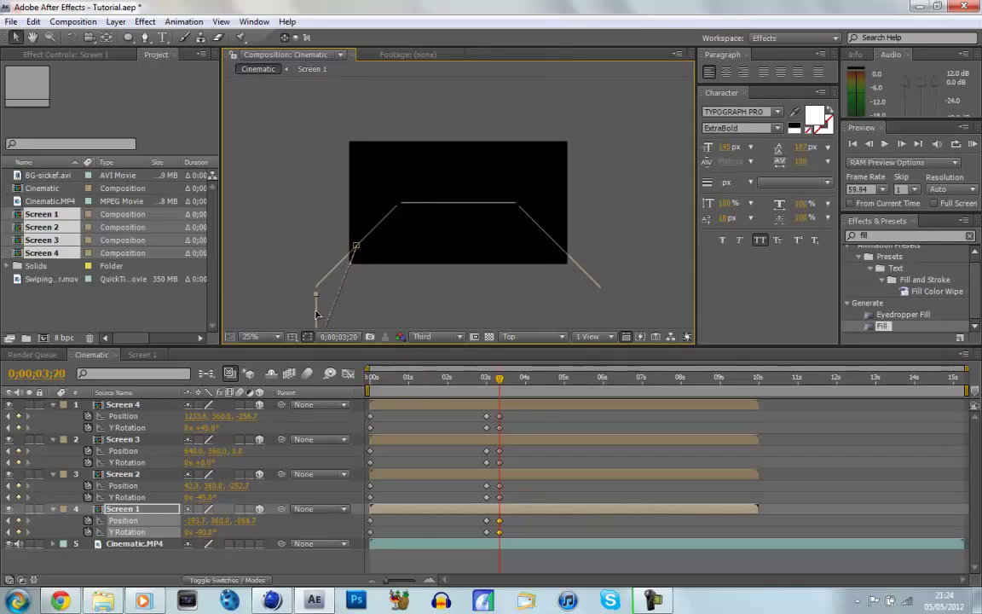
Return to the Active Camera view at Fit up to 100% and jump to 0;00;02;50
left_click(432, 336)
left_click(516, 337)
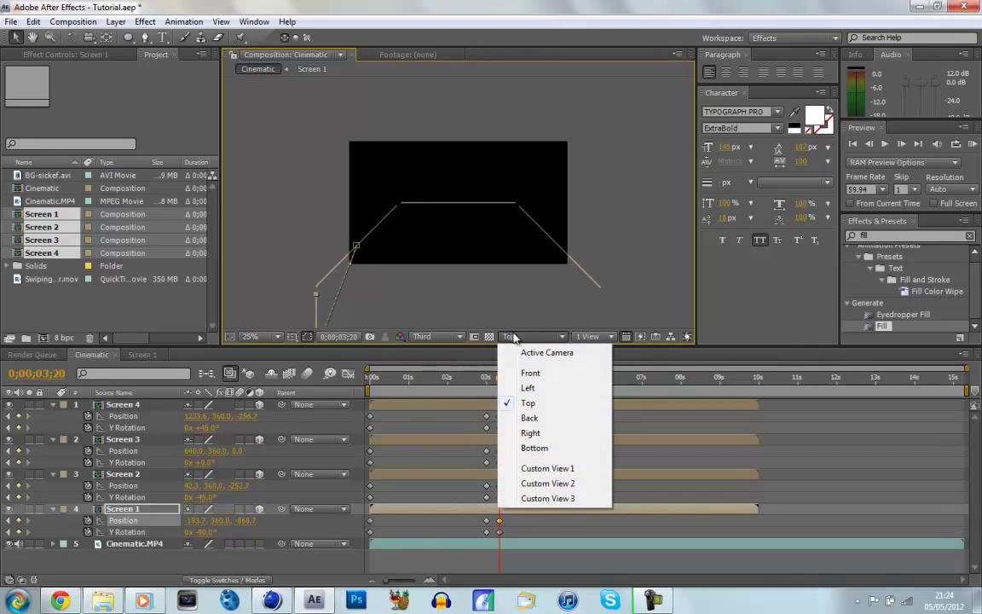
left_click(525, 349)
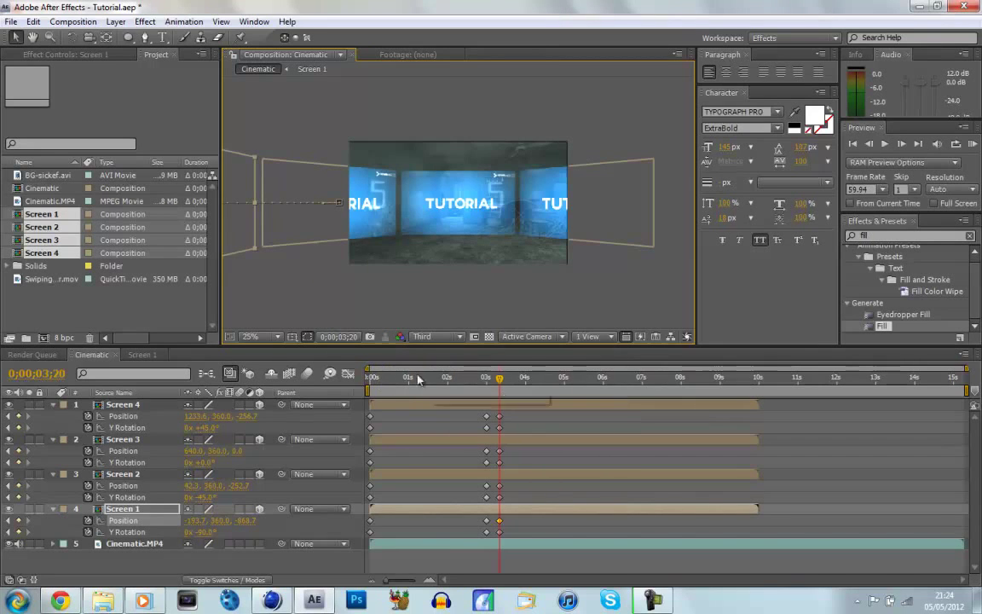
left_click(250, 337)
left_click(300, 104)
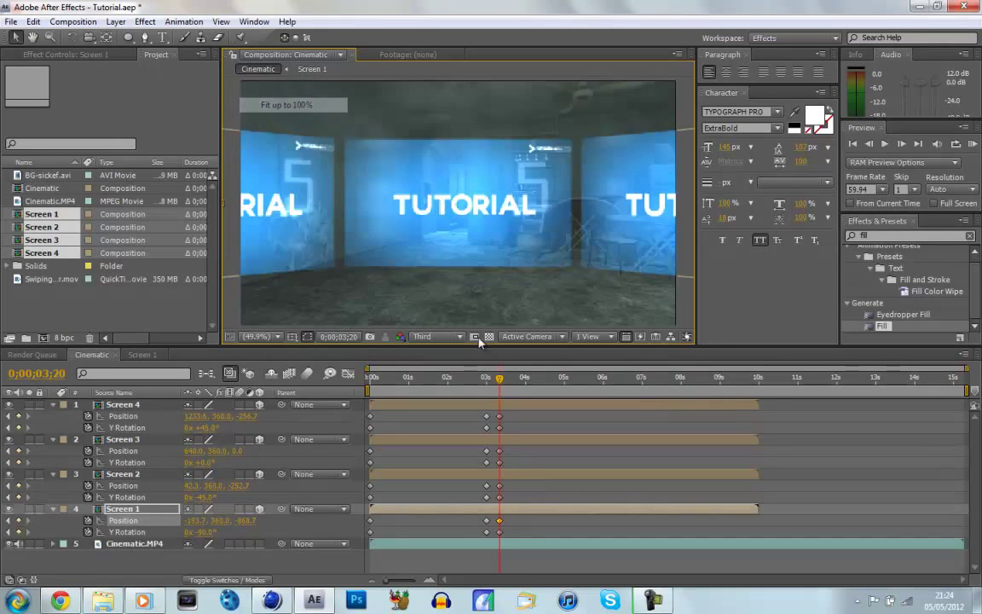
left_click(485, 378)
At 0;00;03;16, key Screen 4's Position and nudge it slightly right
left_click_drag(485, 380, 493, 383)
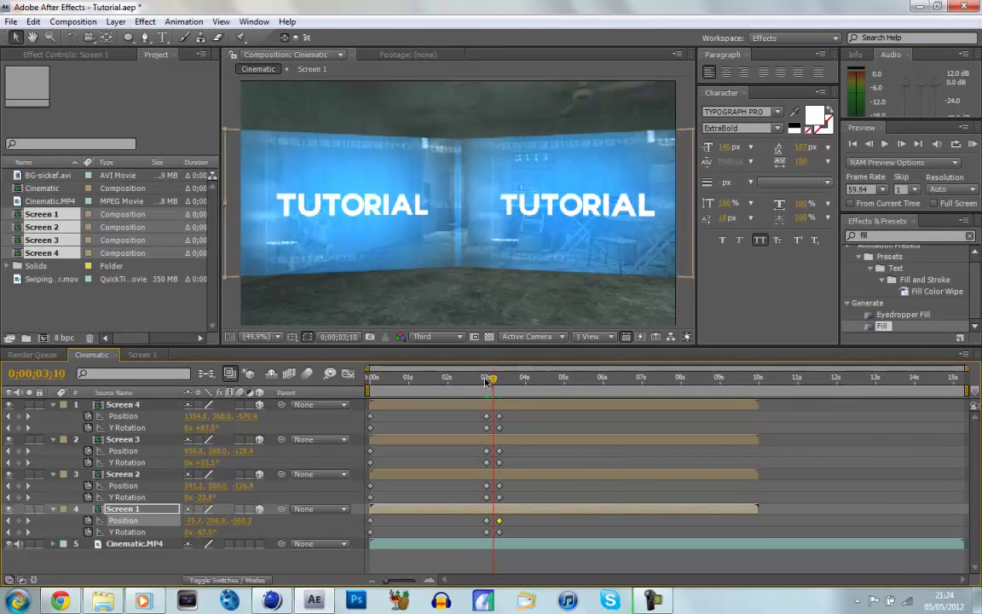
left_click_drag(384, 580, 401, 583)
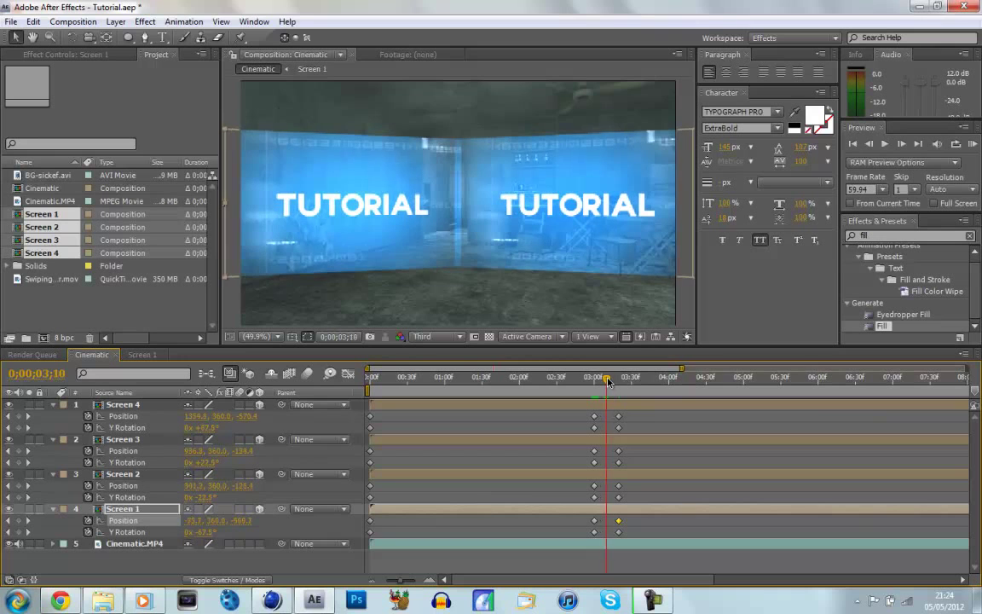
left_click_drag(608, 383, 616, 382)
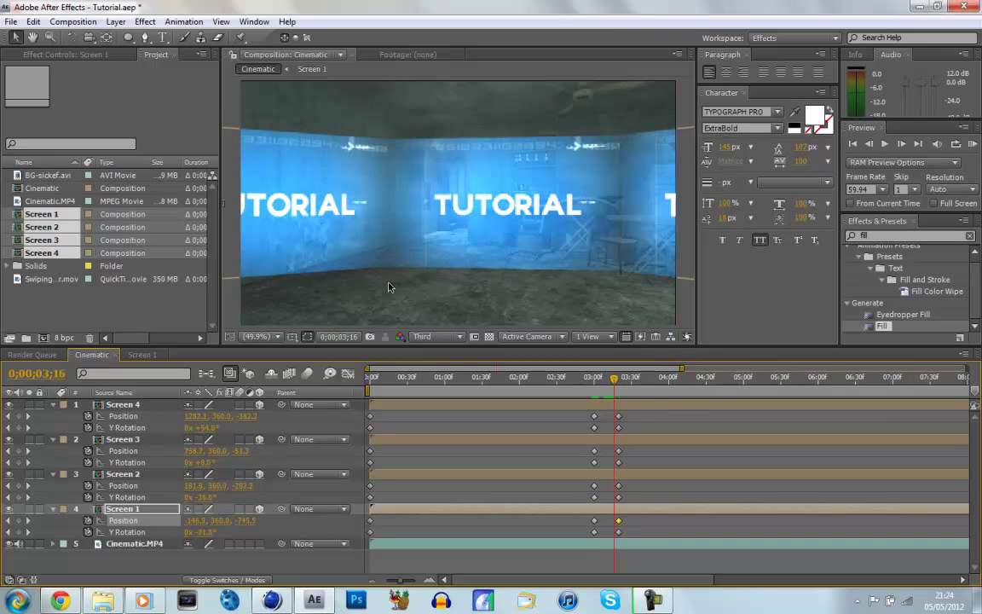
left_click(139, 407)
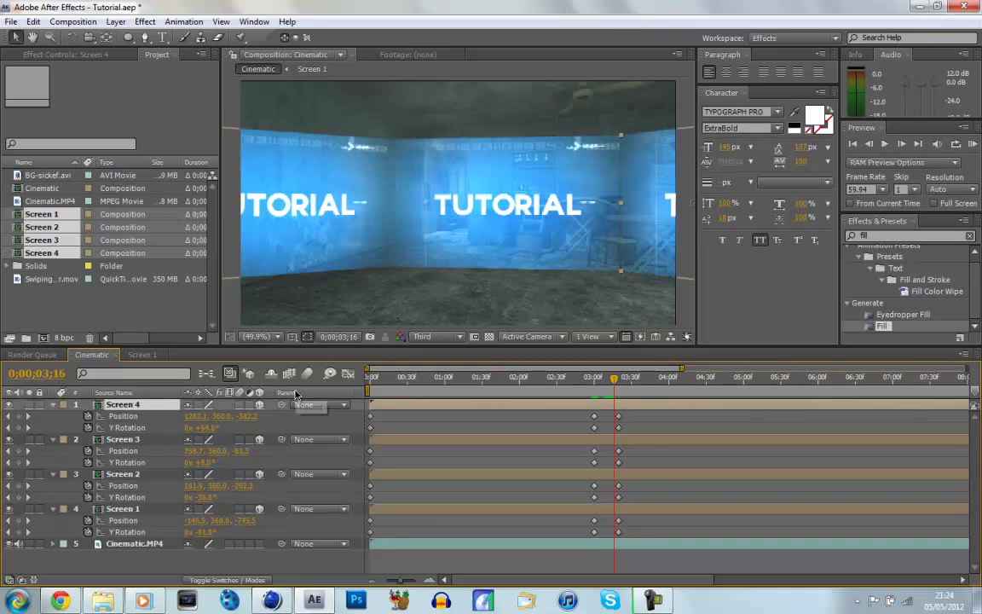
key("alt+shift+p")
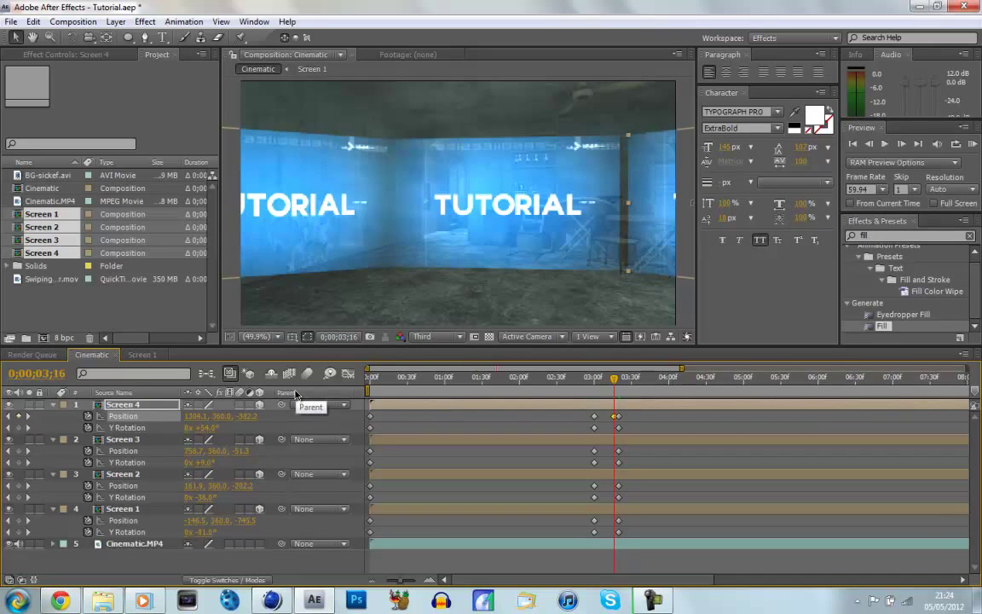
key("Right")
key("Right")
key("Right")
key("Right")
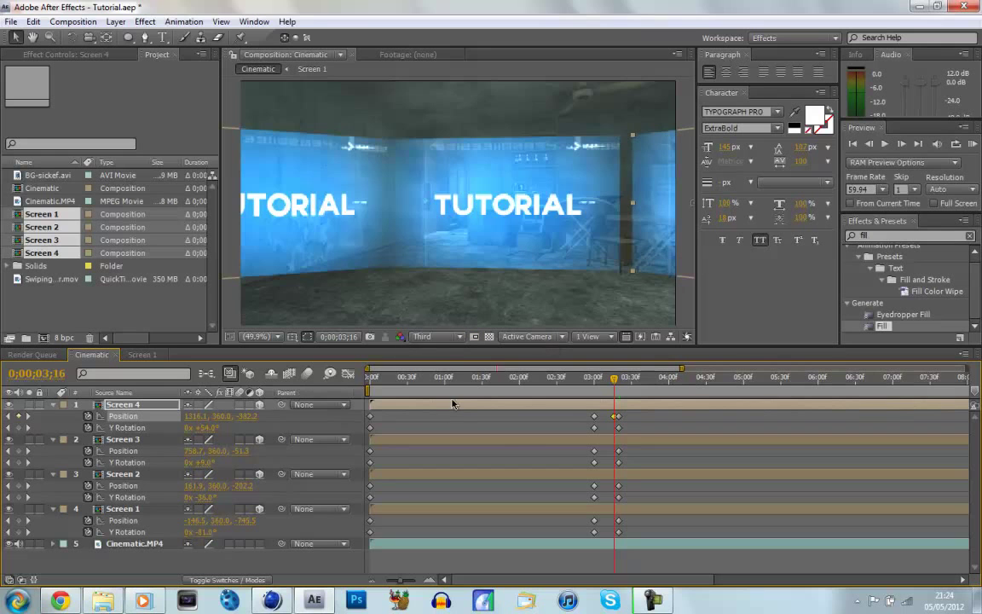
At 0;00;03;11, key Screen 3's Position and nudge it to the right
key("ctrl+Down")
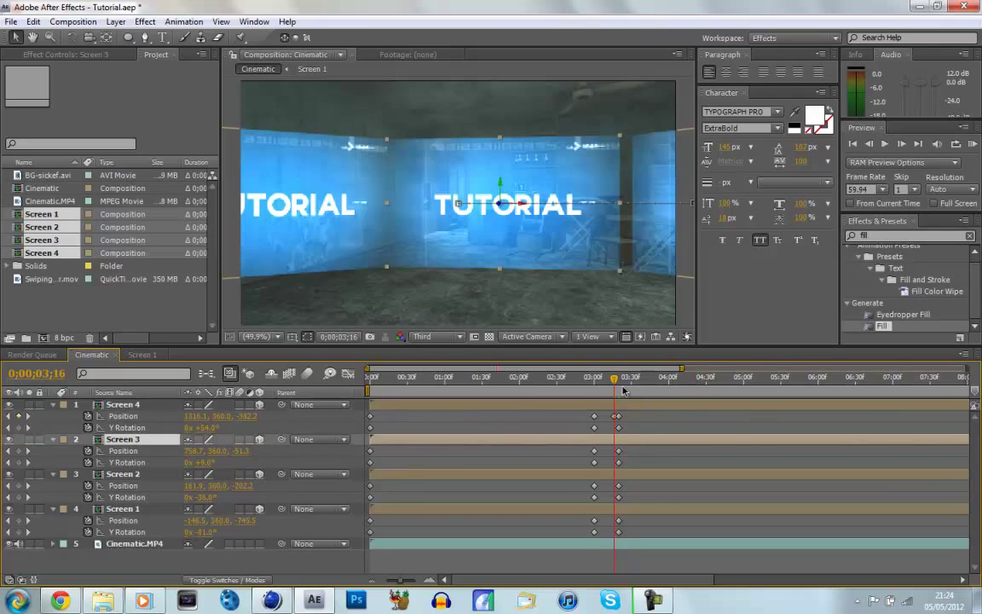
left_click_drag(613, 382, 606, 382)
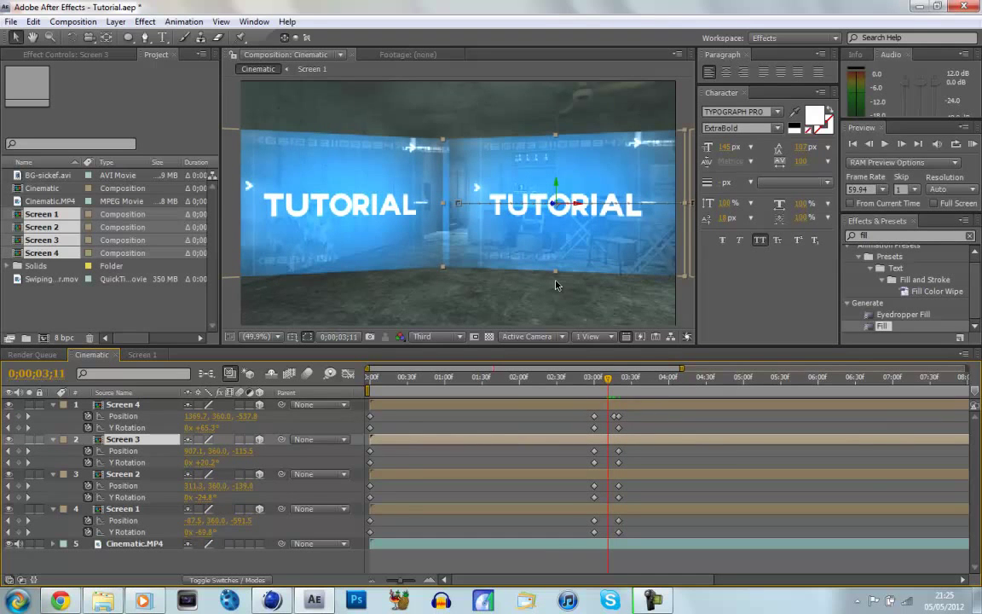
key("Right")
key("Right")
key("Right")
key("Right")
key("Right")
key("Right")
key("Right")
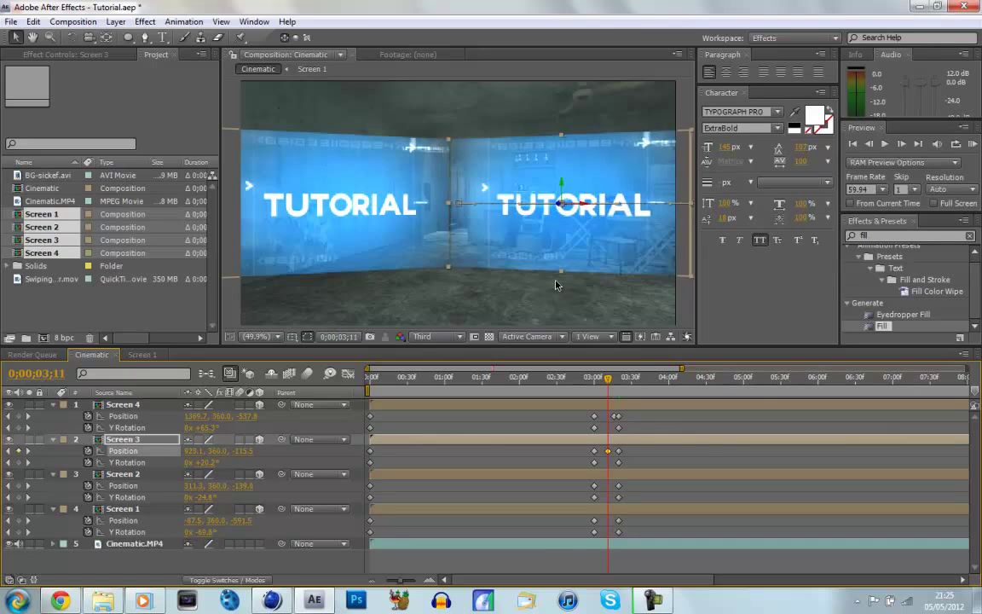
key("Left")
key("Left")
key("Right")
key("Right")
key("Right")
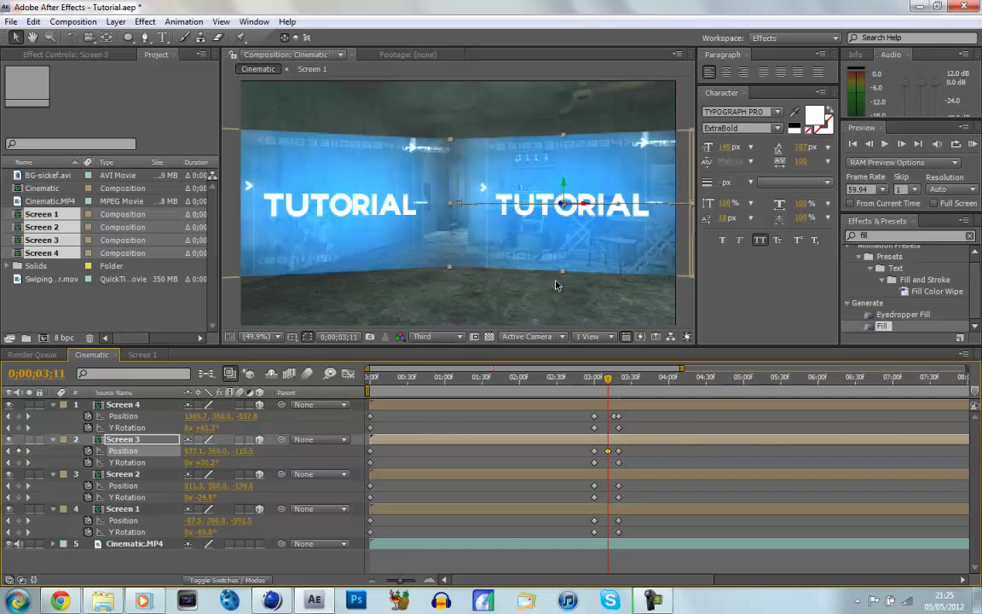
key("Right")
key("Right")
key("Right")
key("Right")
key("Right")
key("Right")
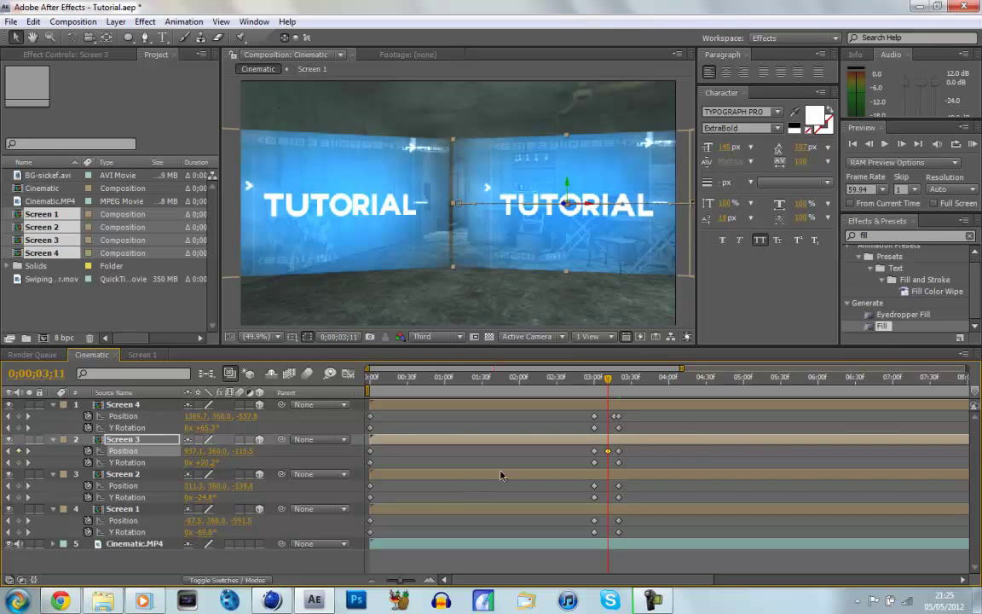
Key Screen 2's Position and nudge it three steps left
left_click(156, 474)
key("Left")
key("Left")
key("Left")
key("Left")
key("Left")
key("Left")
key("Left")
key("Left")
key("Left")
key("Left")
key("Left")
key("Left")
key("Left")
key("Left")
key("Left")
key("Left")
key("Left")
key("Left")
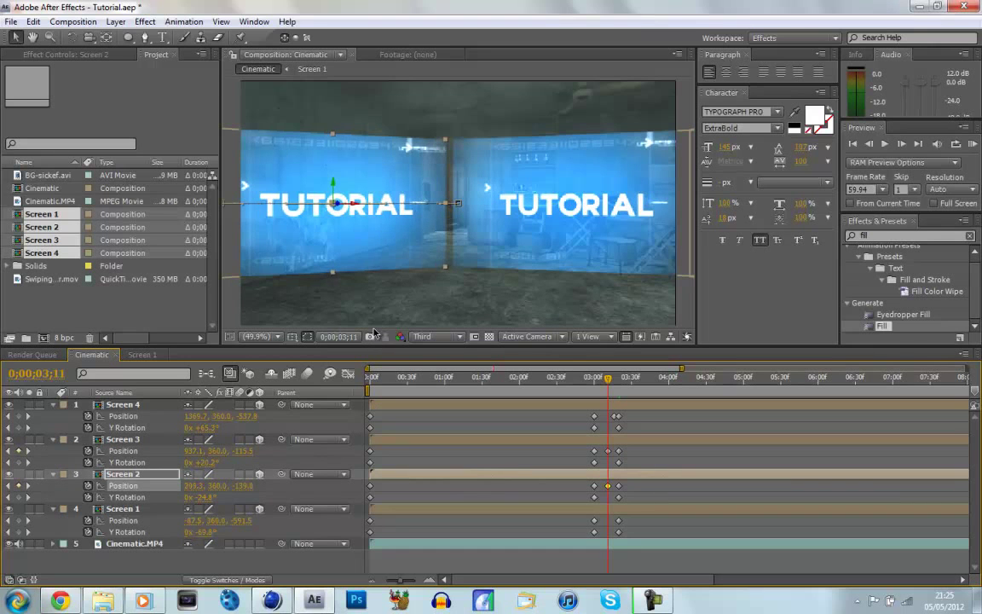
key("Left")
key("Left")
key("Left")
key("Left")
key("Left")
key("Left")
key("Left")
key("Left")
key("Left")
key("Left")
key("Left")
key("Left")
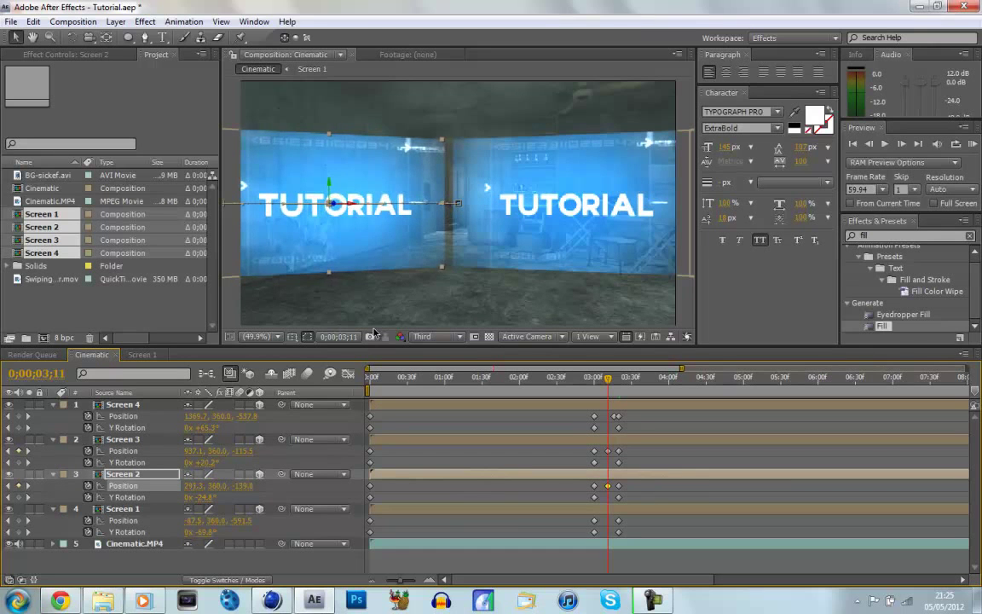
key("Left")
key("Left")
key("Left")
key("Left")
key("Left")
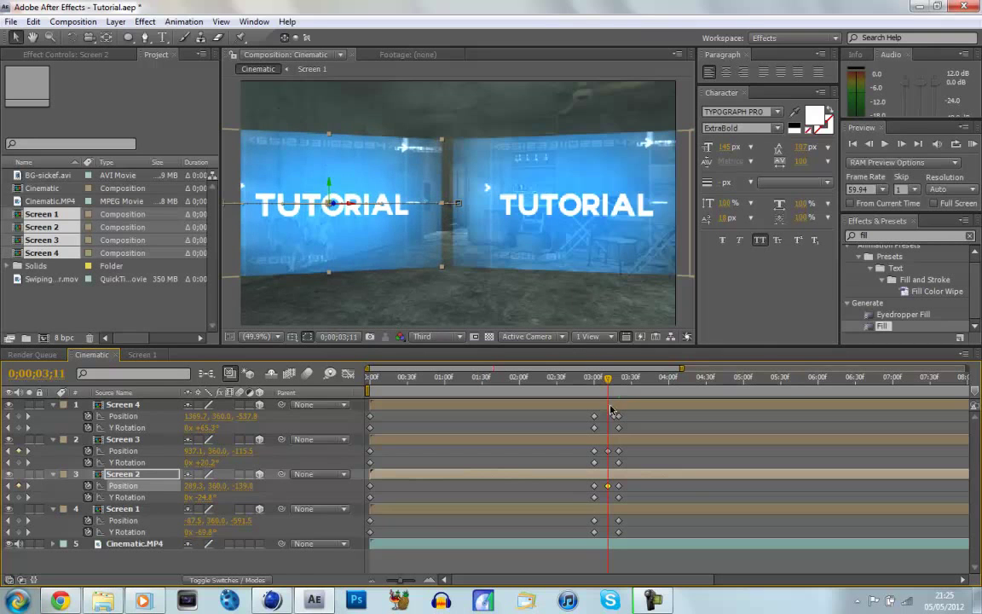
At 0;00;03;06, add Position keyframes nudging Screens 1 and 2 to the left
left_click_drag(607, 382, 601, 383)
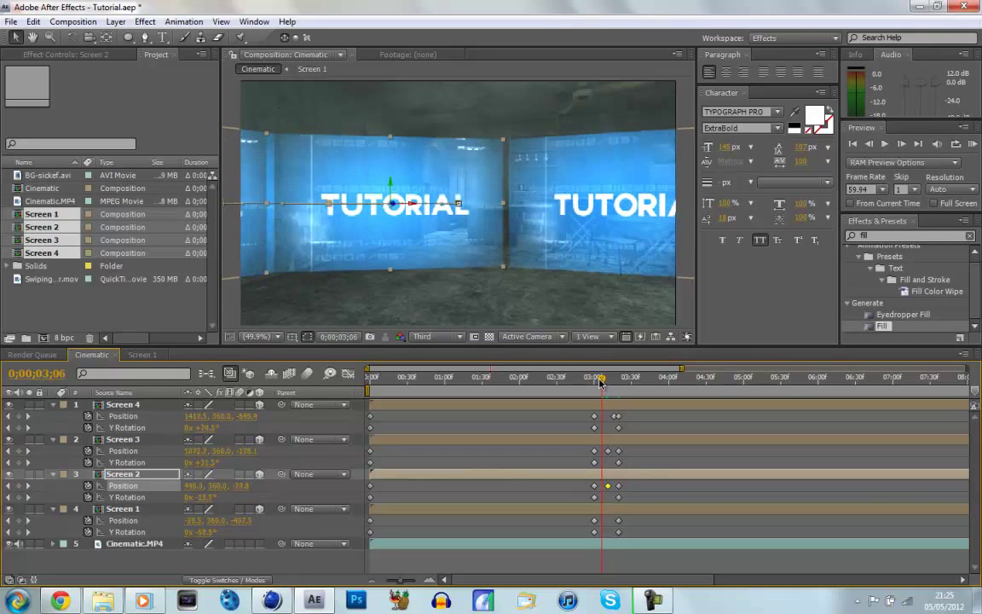
left_click(168, 510)
key("alt+shift+p")
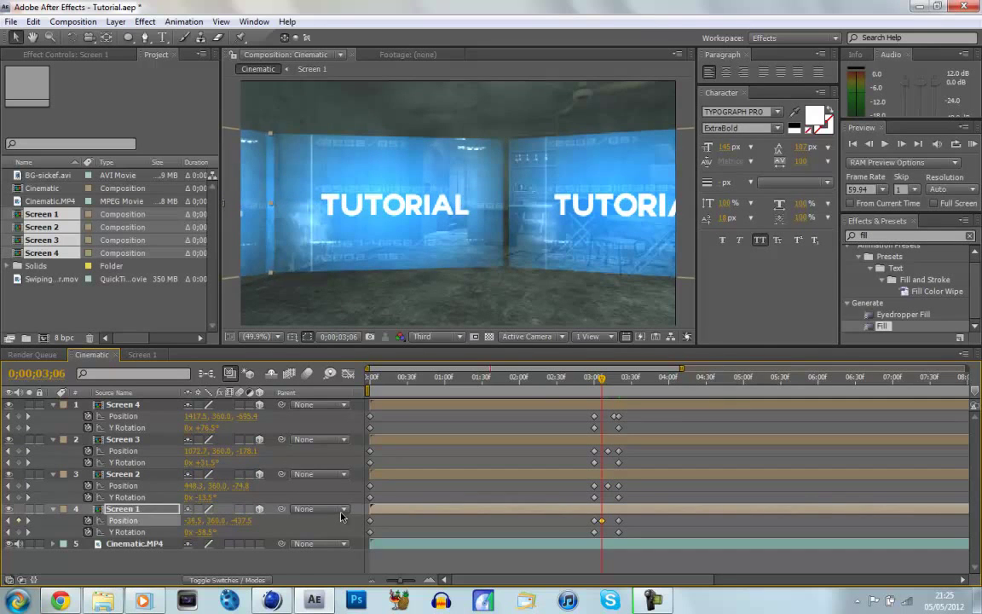
key("Left")
key("Left")
key("Left")
key("Left")
key("Left")
key("Left")
key("Left")
key("Left")
key("Left")
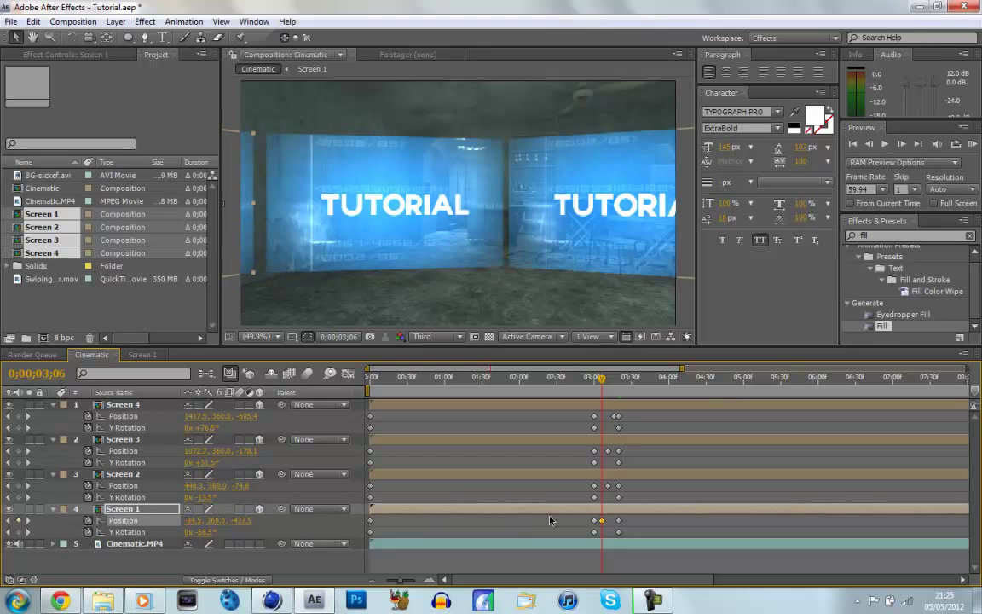
left_click(156, 480)
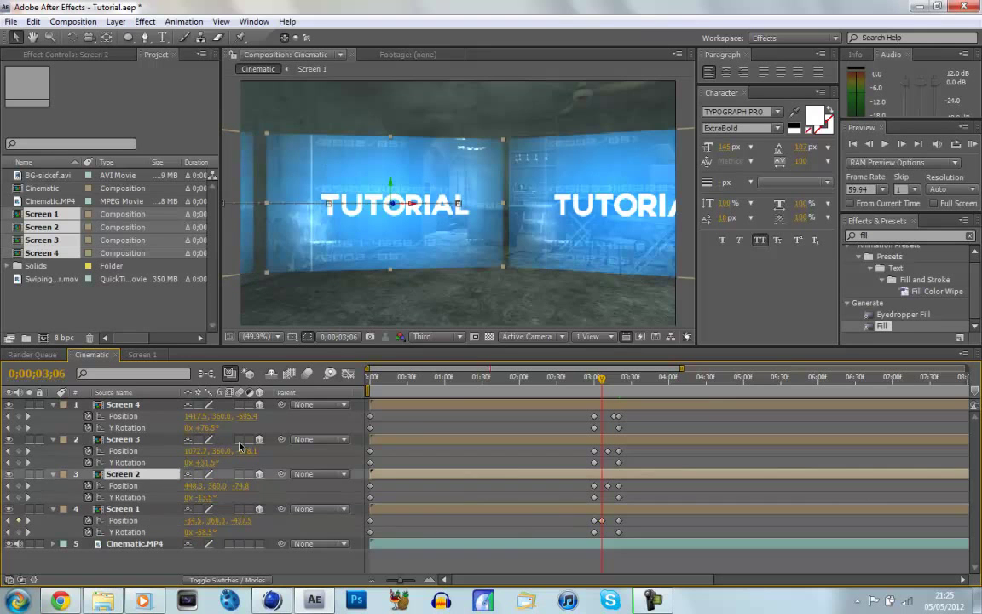
key("alt+shift+p")
key("Left")
key("Left")
key("Left")
key("Left")
key("Left")
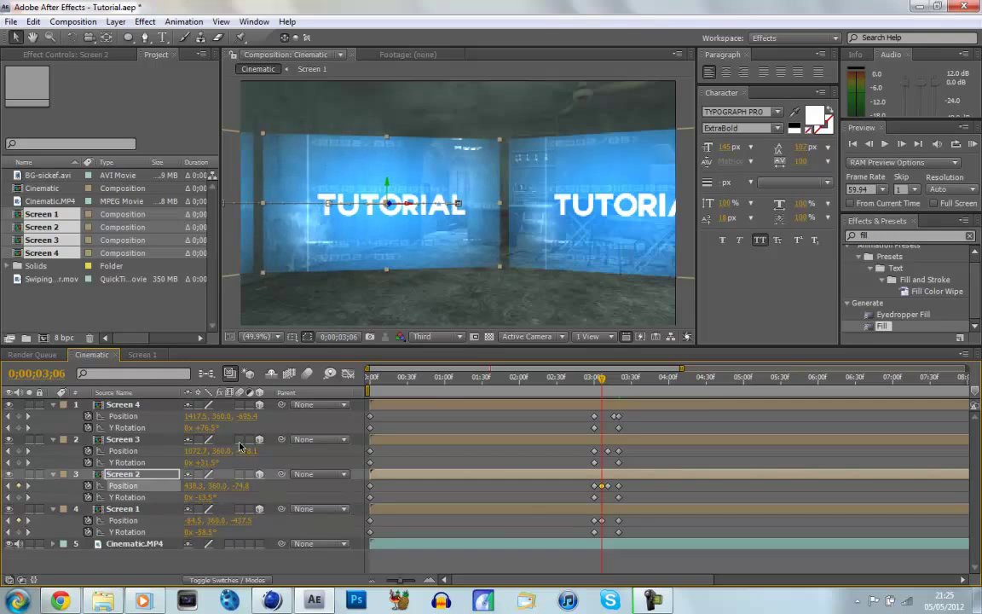
left_click(392, 510)
key("Left")
key("Left")
key("Left")
key("Left")
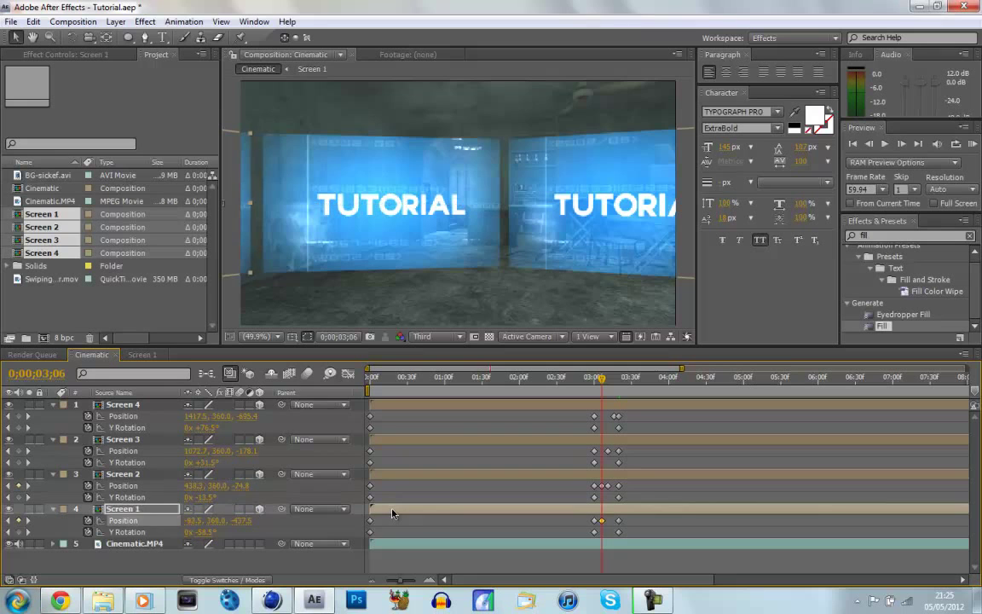
left_click(159, 475)
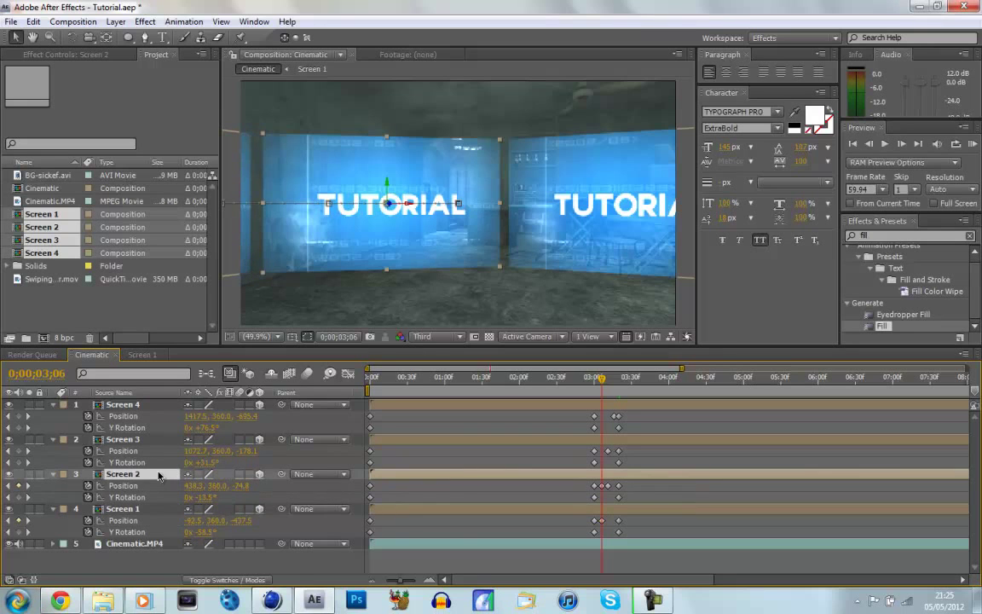
left_click(158, 484)
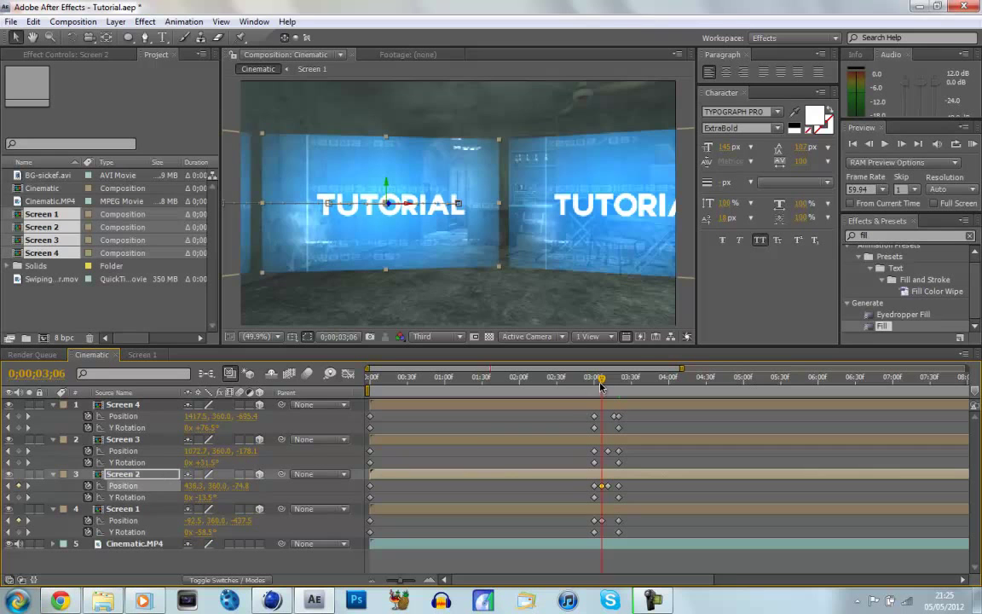
At 0;00;03;16, key Screen 4's Position further right, then review at 0;00;03;23
left_click_drag(601, 384, 610, 383)
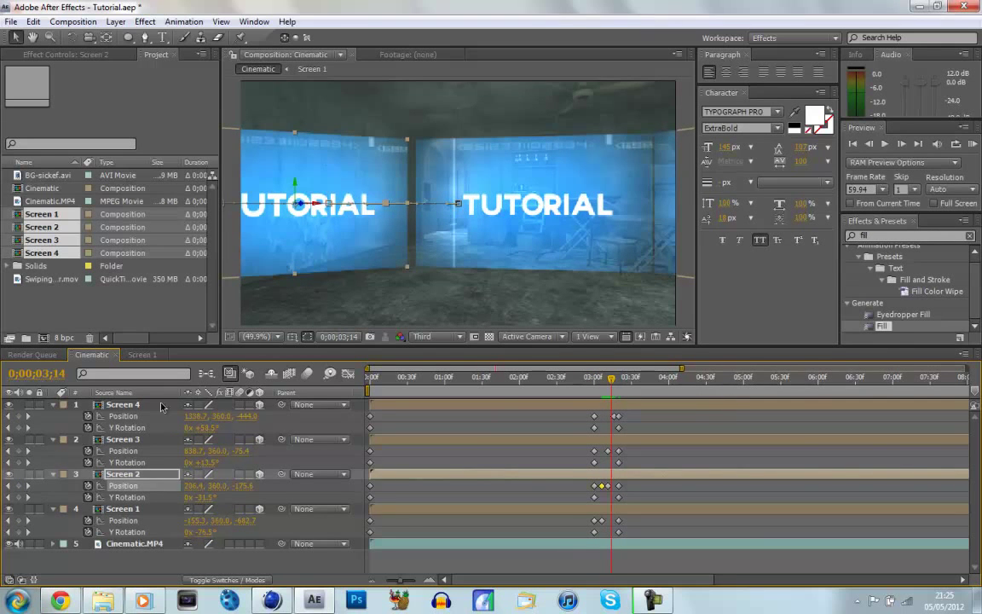
left_click(124, 405)
key("shift+Right")
key("shift+Right")
key("shift+Right")
key("shift+Right")
key("Right")
key("Right")
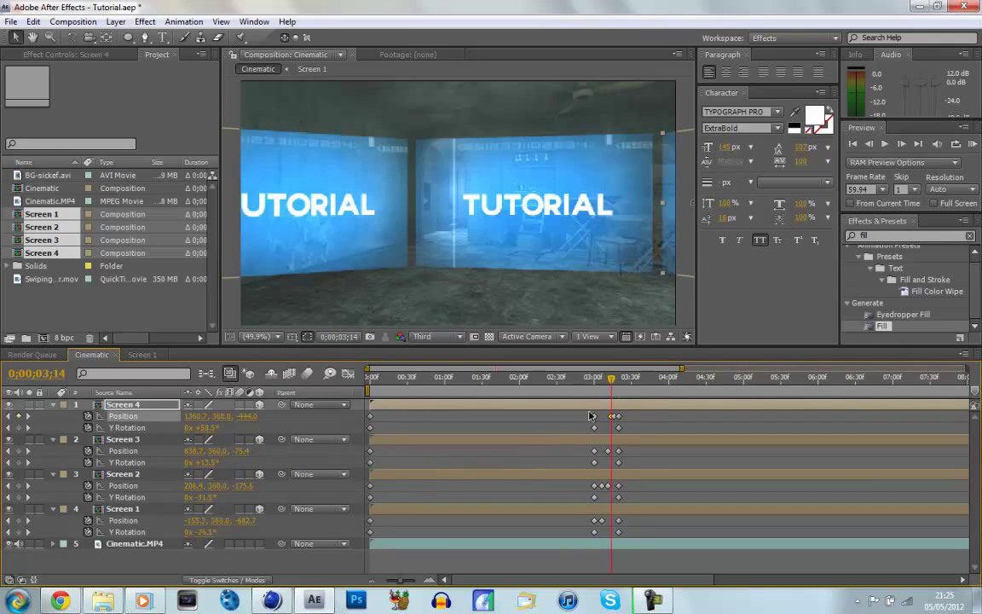
left_click_drag(612, 393, 631, 385)
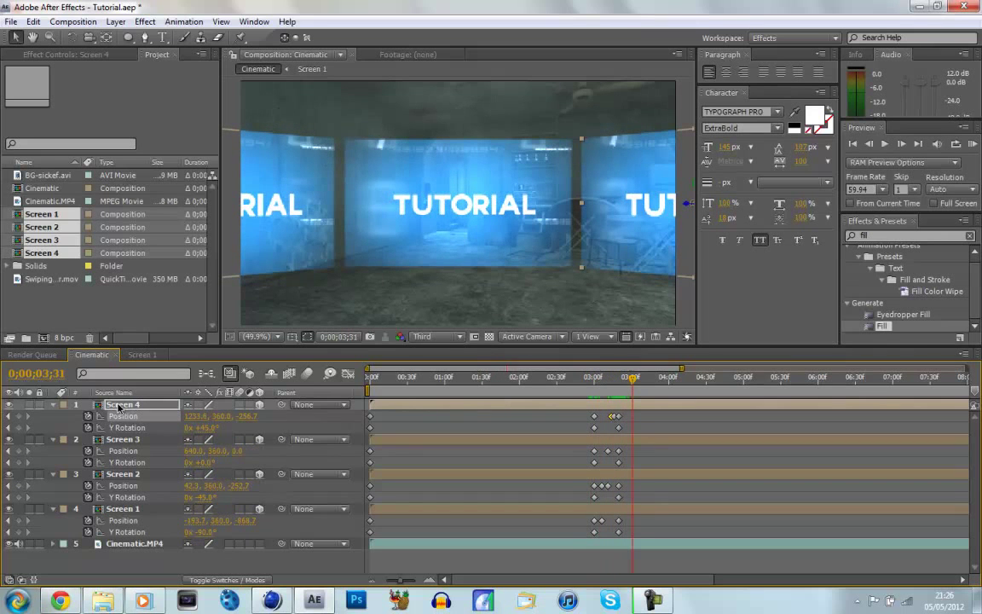
Collapse the Screen layers' property rows in the timeline
left_click(52, 405)
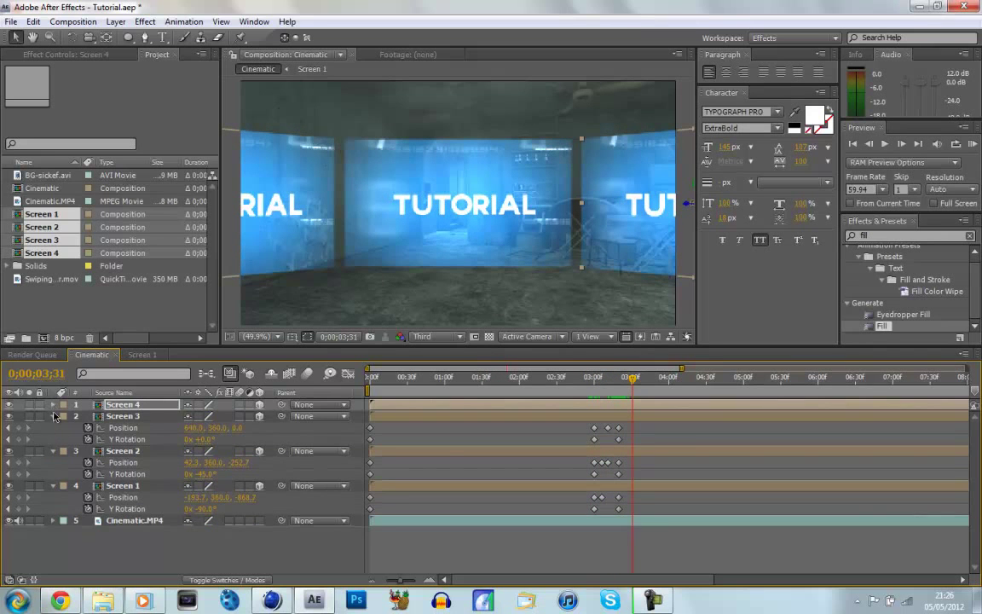
left_click(53, 416)
left_click(53, 416)
left_click(53, 416)
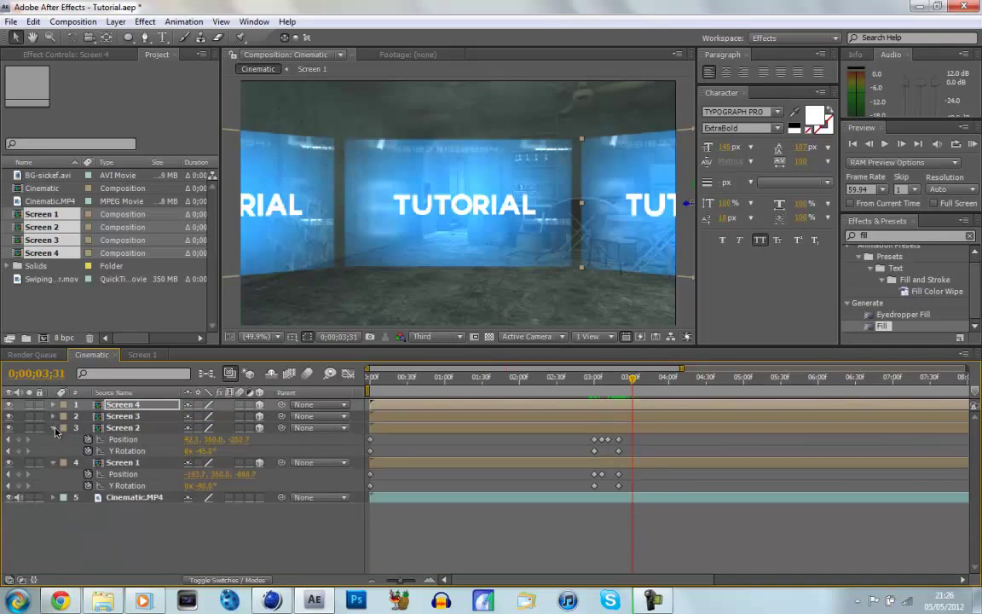
left_click(52, 428)
left_click(53, 439)
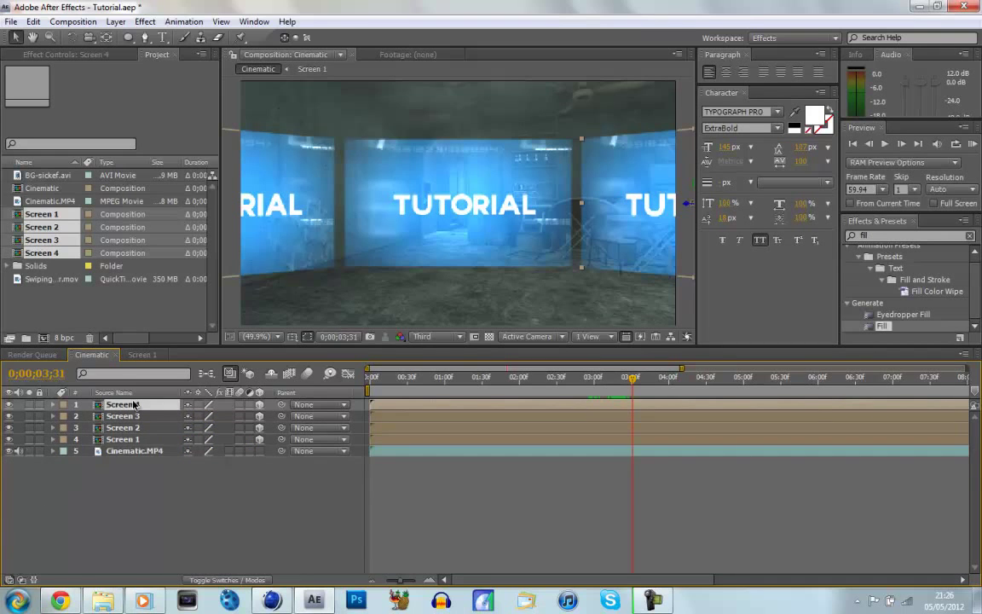
key("u")
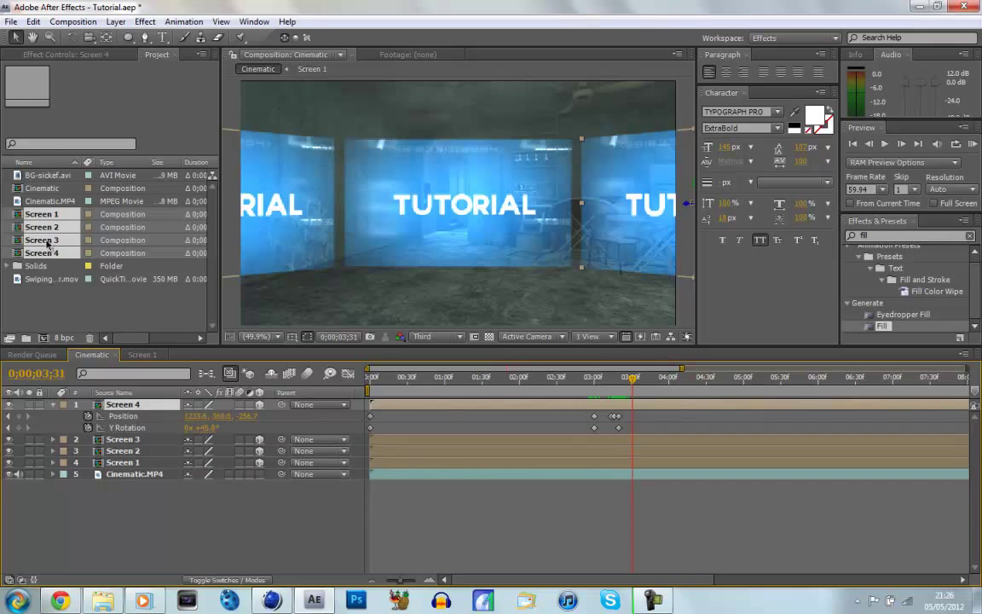
Add Swiping Hand Render.mov to the timeline above Screen 4
left_click(39, 279)
left_click_drag(39, 284, 121, 406)
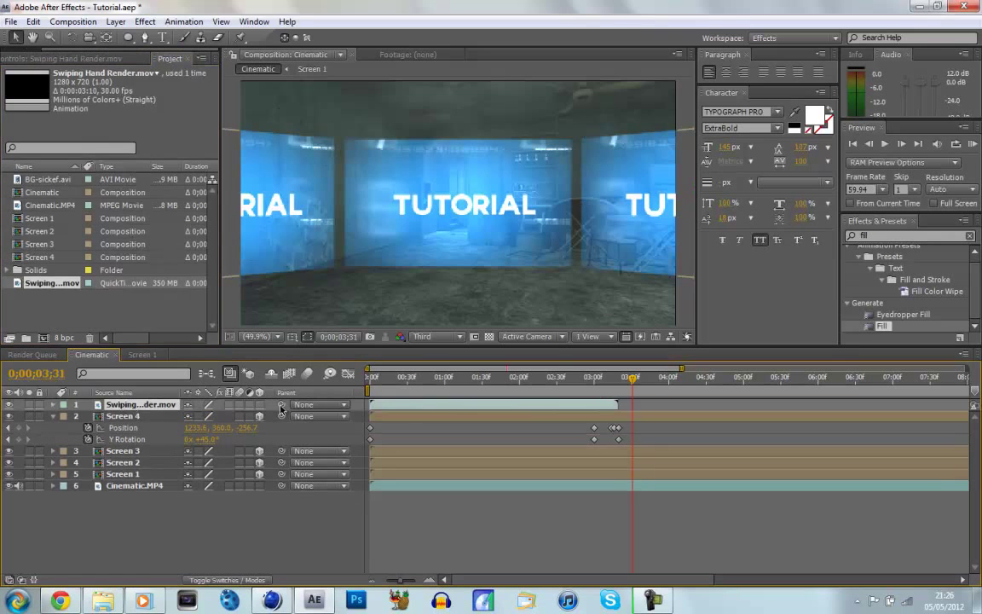
left_click_drag(389, 385, 495, 381)
Time-stretch the hand clip to about one second and slide it to start near 2 seconds
right_click(485, 409)
mouse_move(537, 216)
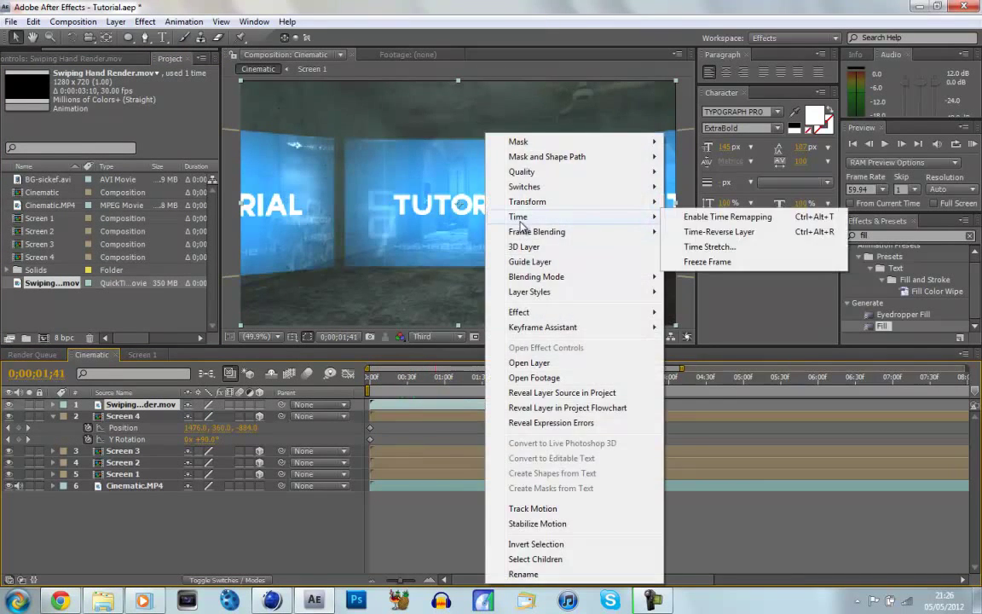
left_click(709, 246)
left_click(526, 209)
key("BackSpace")
key("BackSpace")
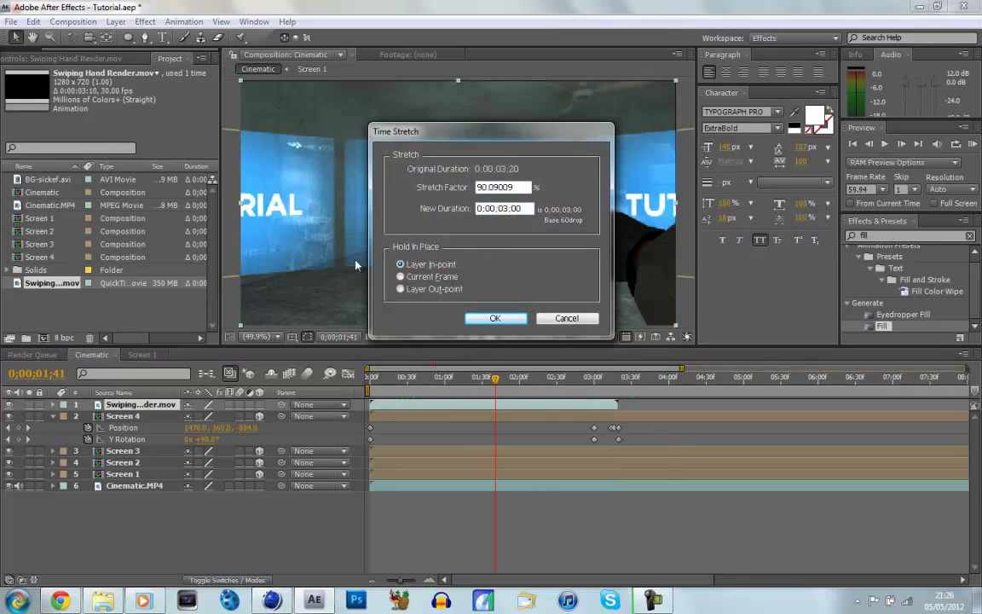
key("Left")
key("Left")
key("Left")
key("BackSpace")
left_click(493, 322)
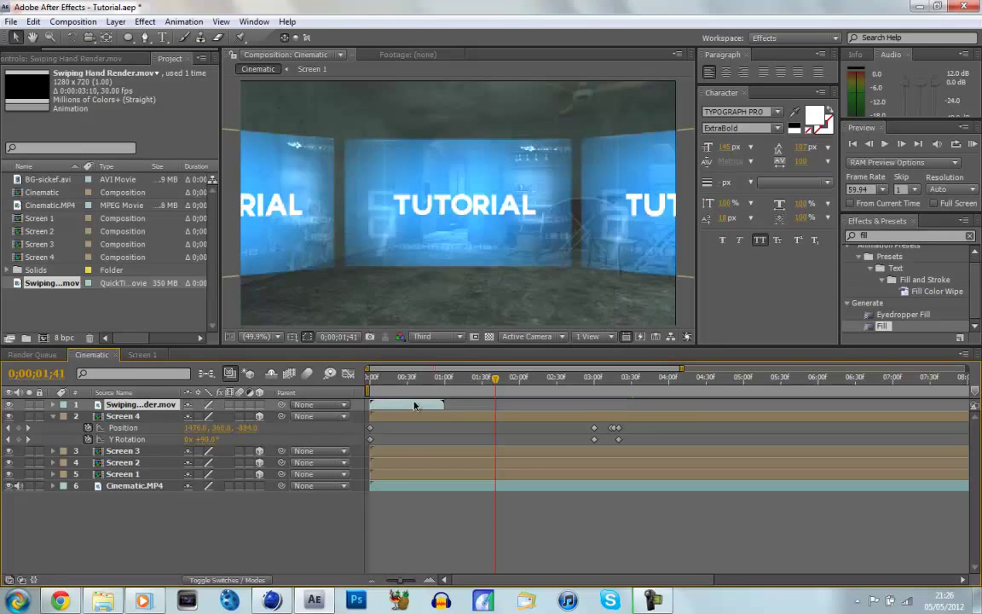
left_click_drag(415, 408, 583, 407)
Slide the hand layer slightly later, checking that its swipe matches the screens turning at 3s
left_click(594, 386)
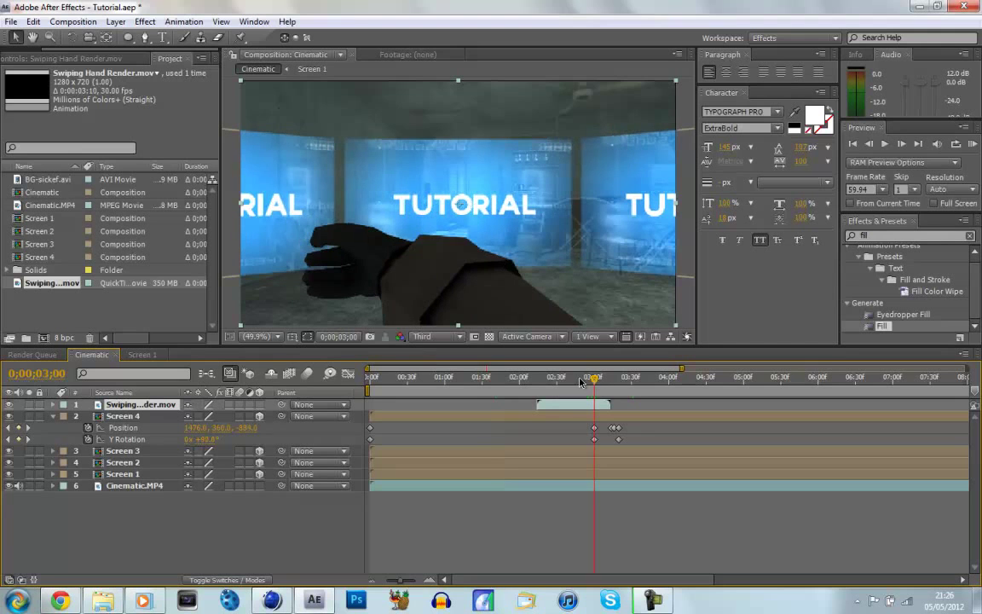
left_click_drag(560, 407, 580, 407)
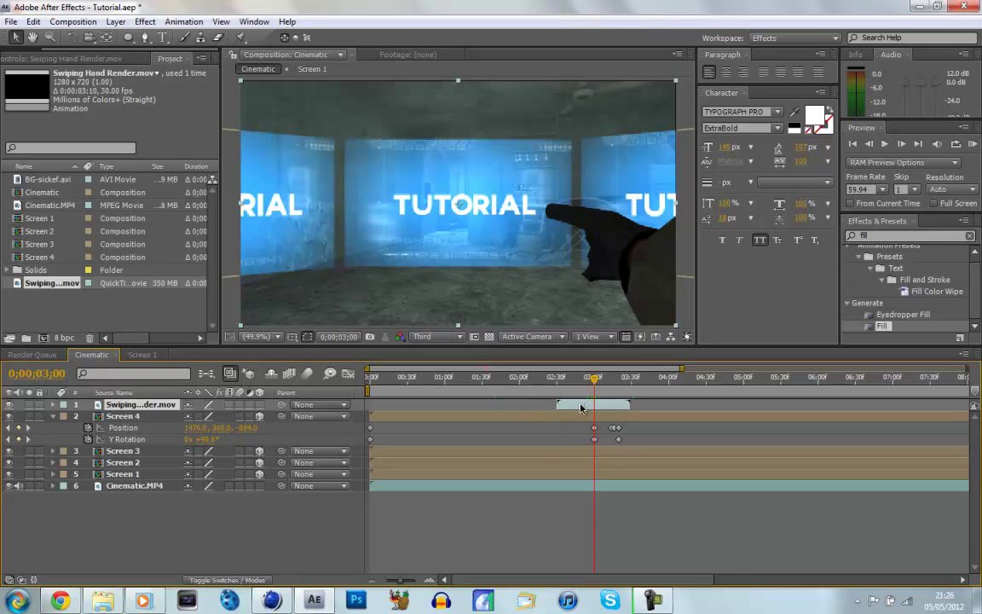
left_click_drag(578, 407, 580, 408)
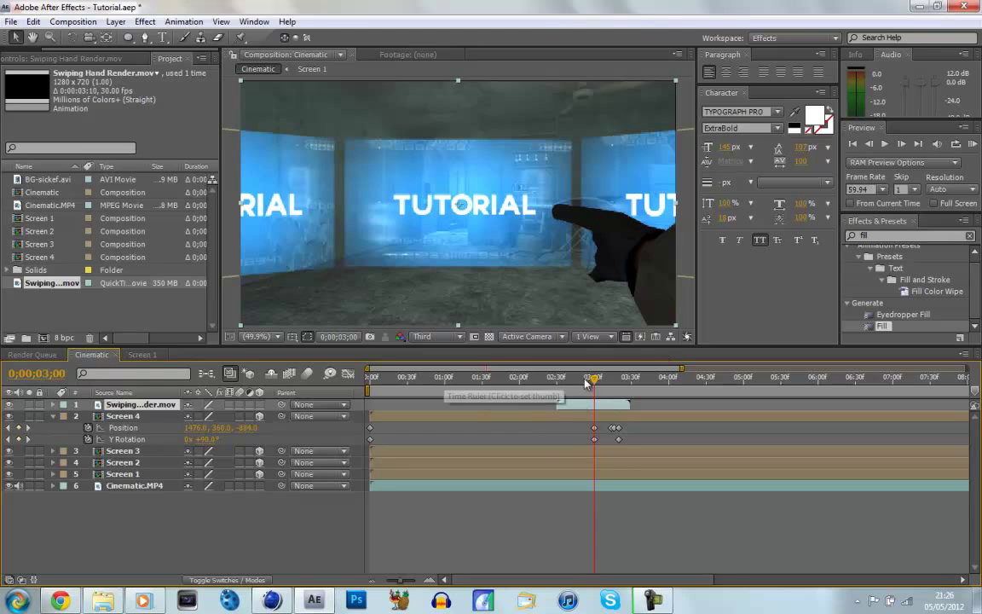
left_click(568, 377)
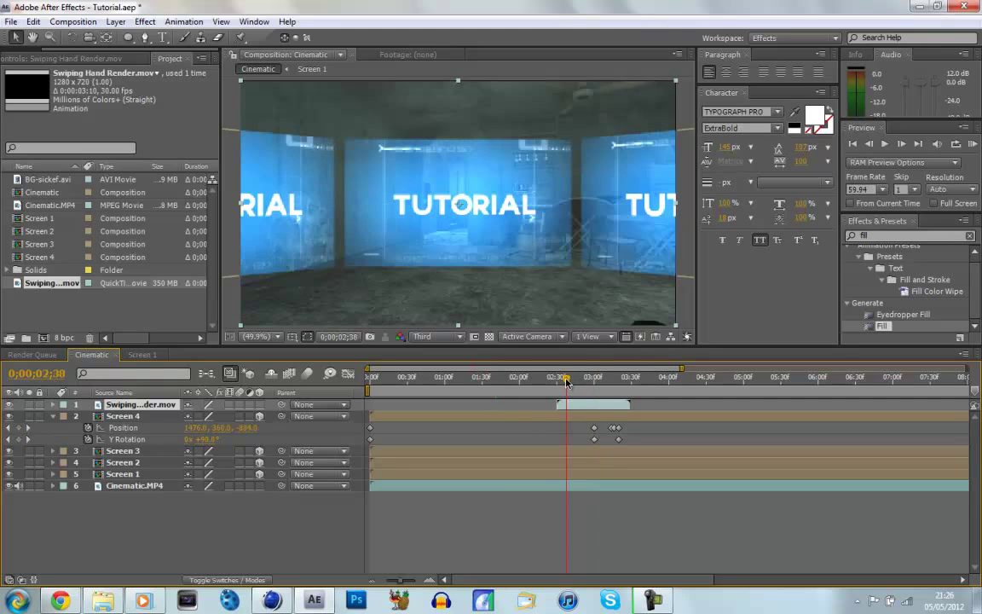
left_click_drag(567, 381, 586, 382)
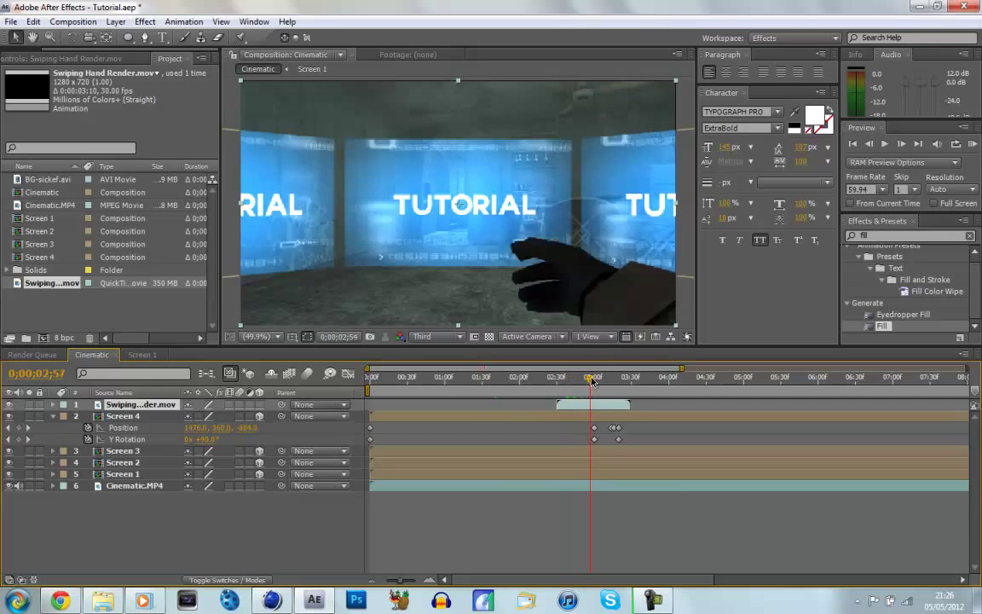
left_click_drag(593, 380, 618, 381)
key("space")
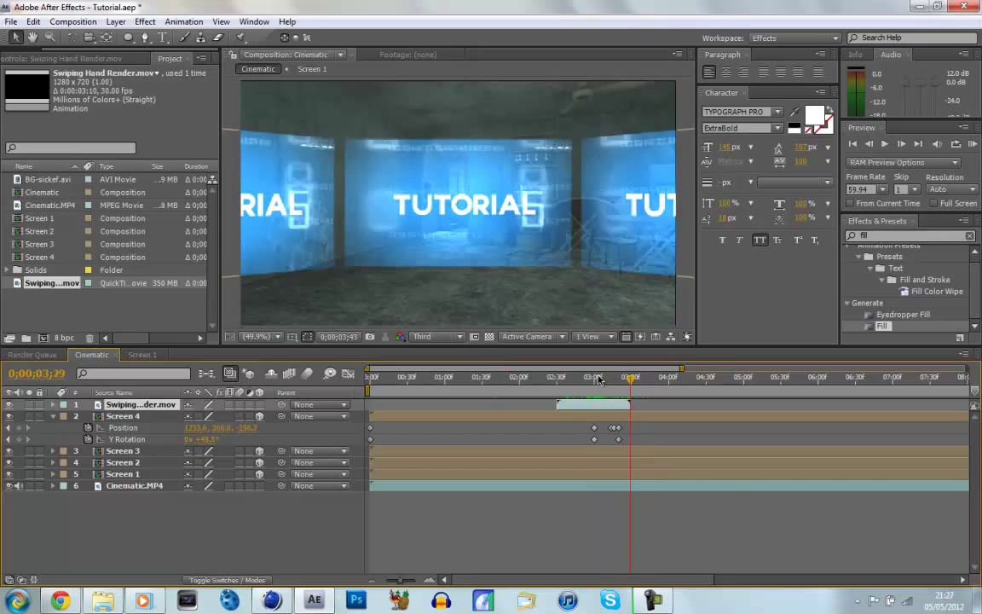
Set the work area from about 2 to 4 seconds and RAM-preview it, dismissing the error
left_click(595, 380)
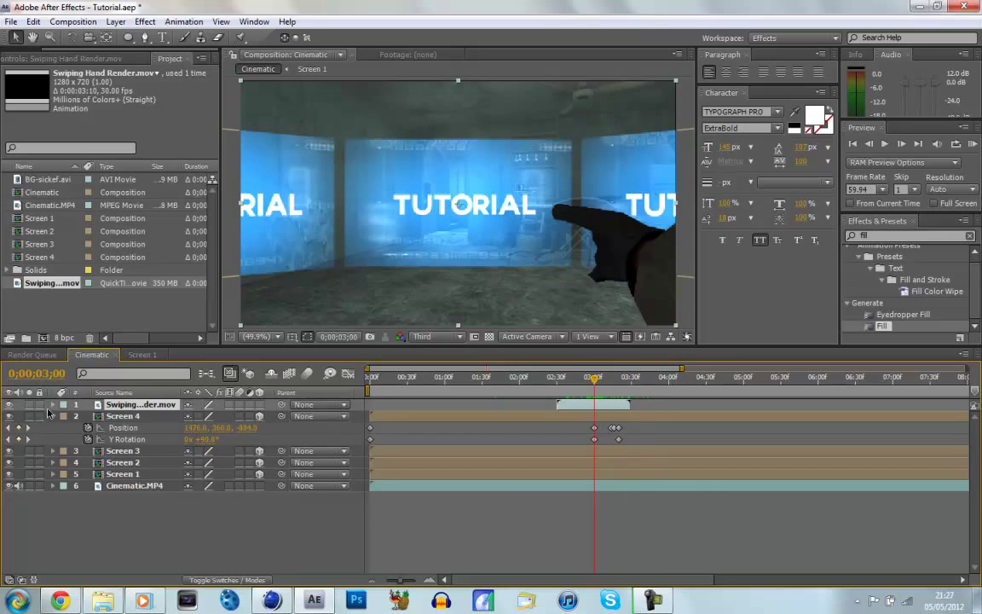
left_click(53, 417)
left_click_drag(367, 389, 527, 391)
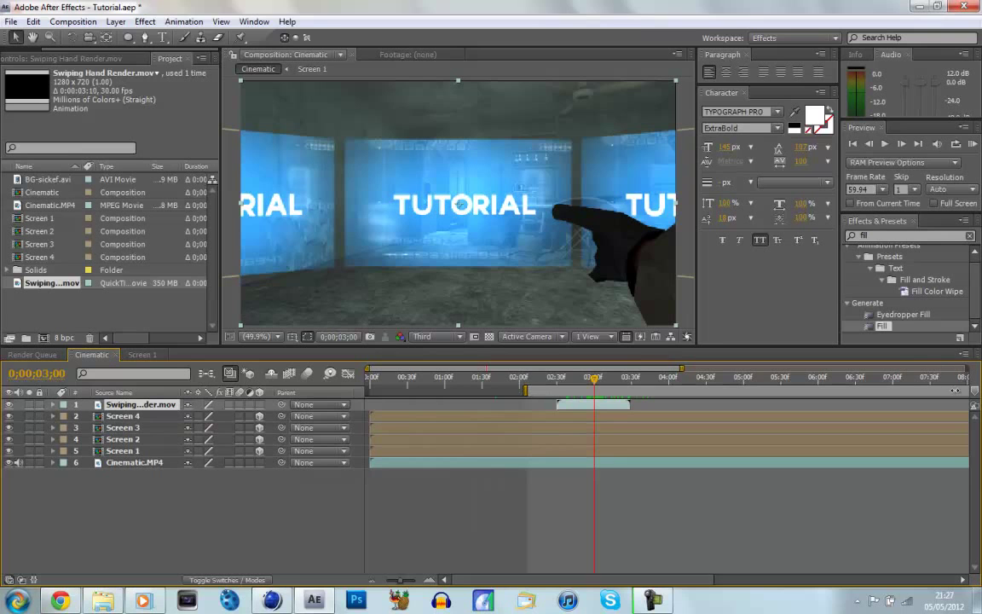
left_click(669, 378)
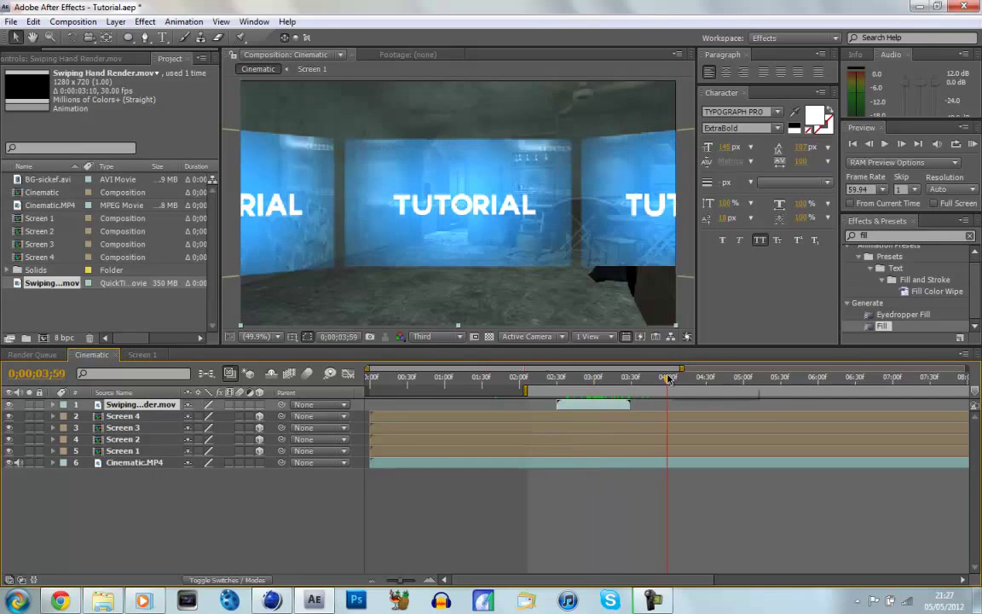
key("n")
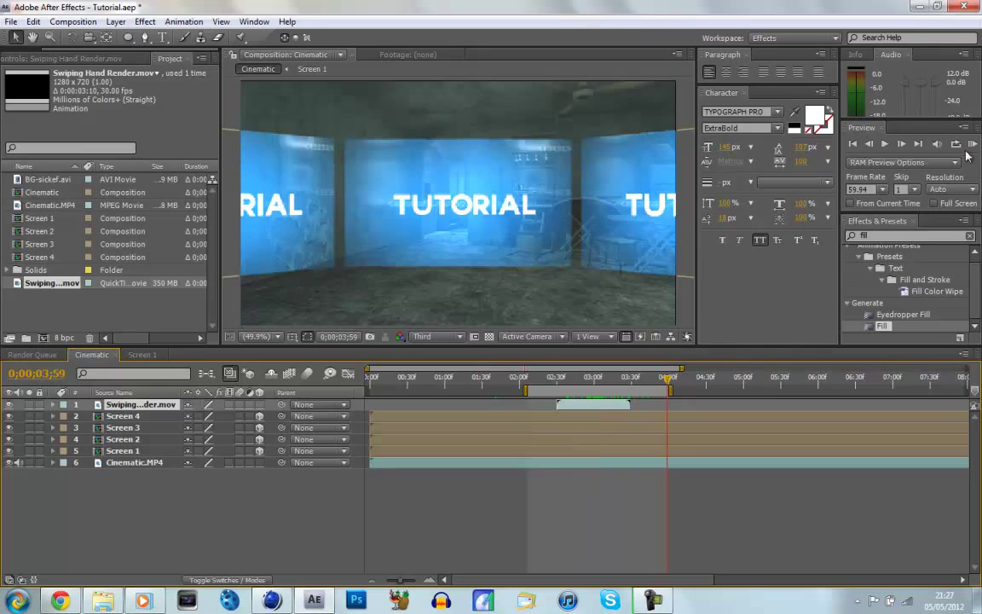
left_click(966, 194)
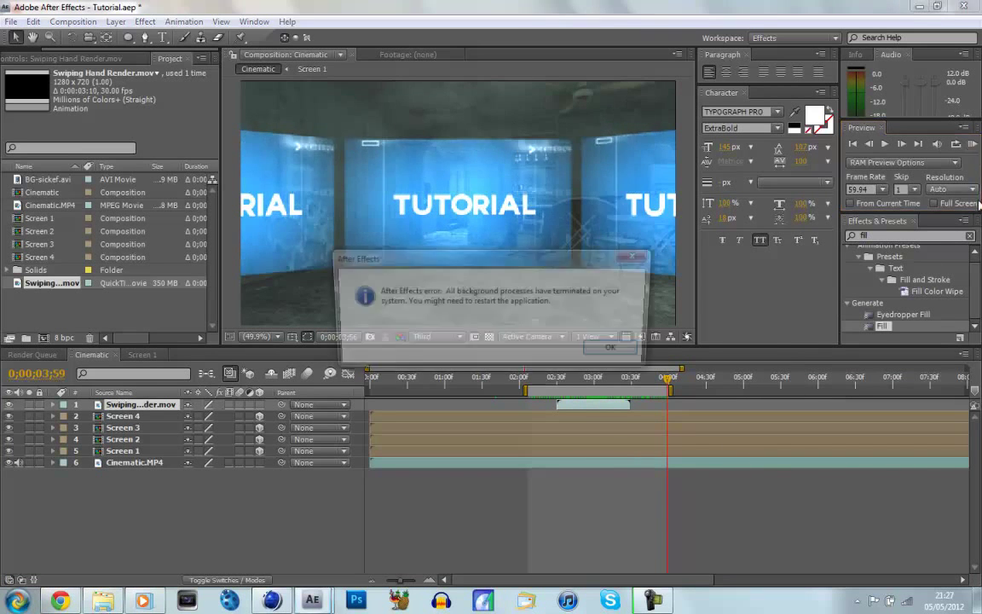
key("Return")
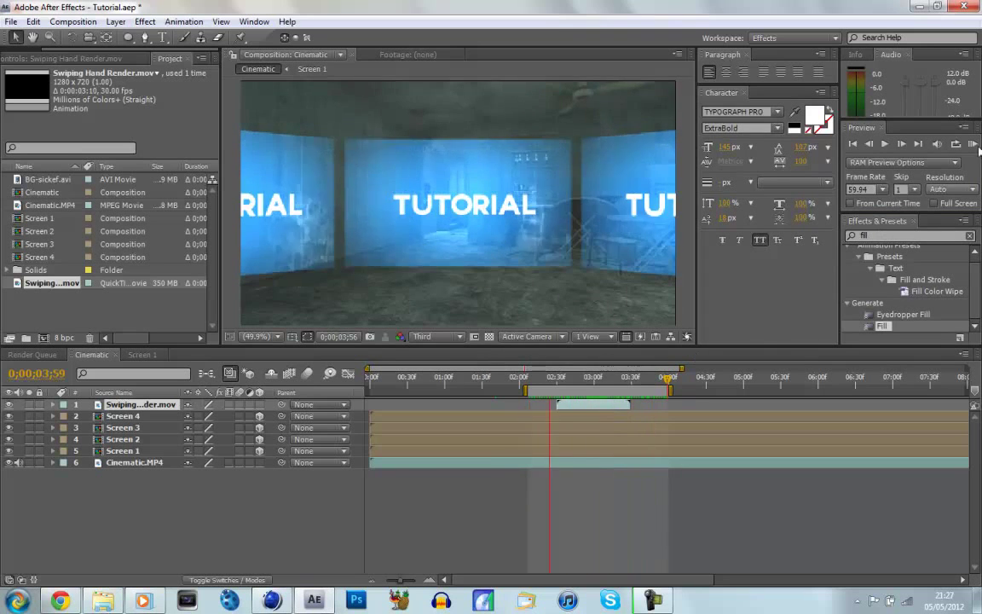
Enable motion blur on Screen 4, the hand layer and the composition, and set Full resolution
left_click(235, 536)
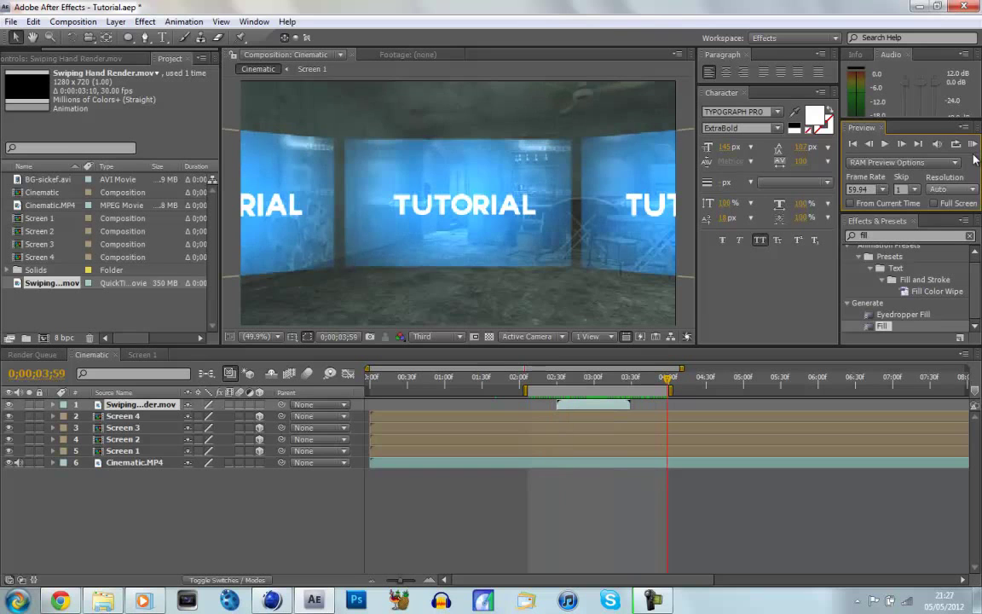
left_click(239, 417)
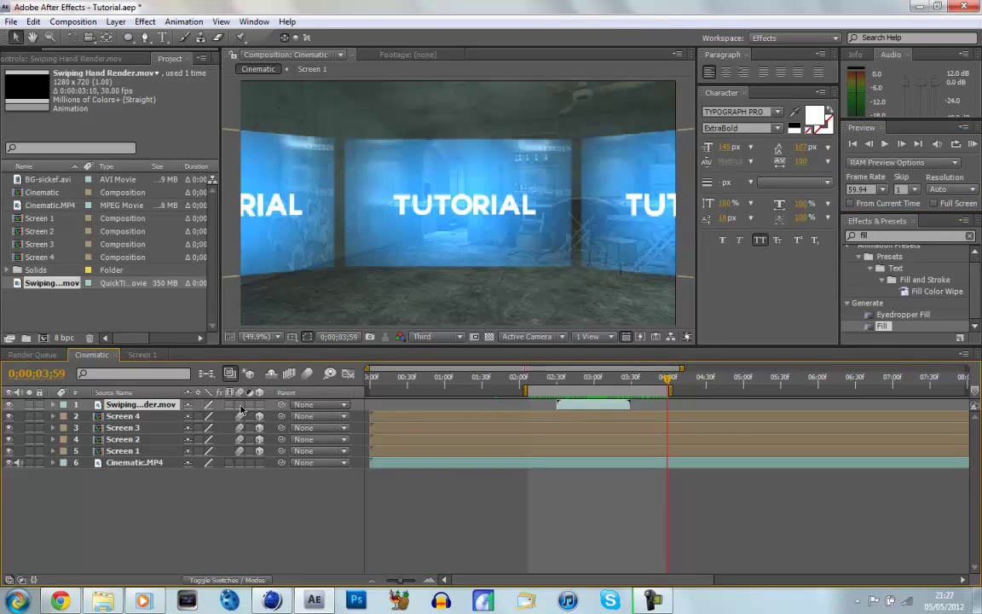
left_click(240, 406)
left_click(308, 375)
left_click_drag(568, 379, 605, 382)
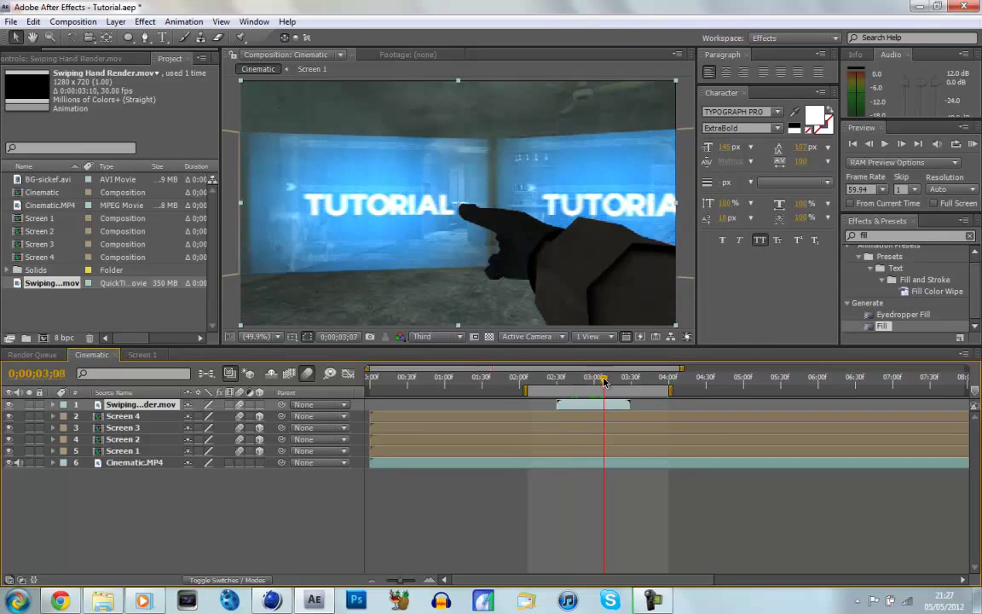
left_click(423, 335)
left_click(437, 373)
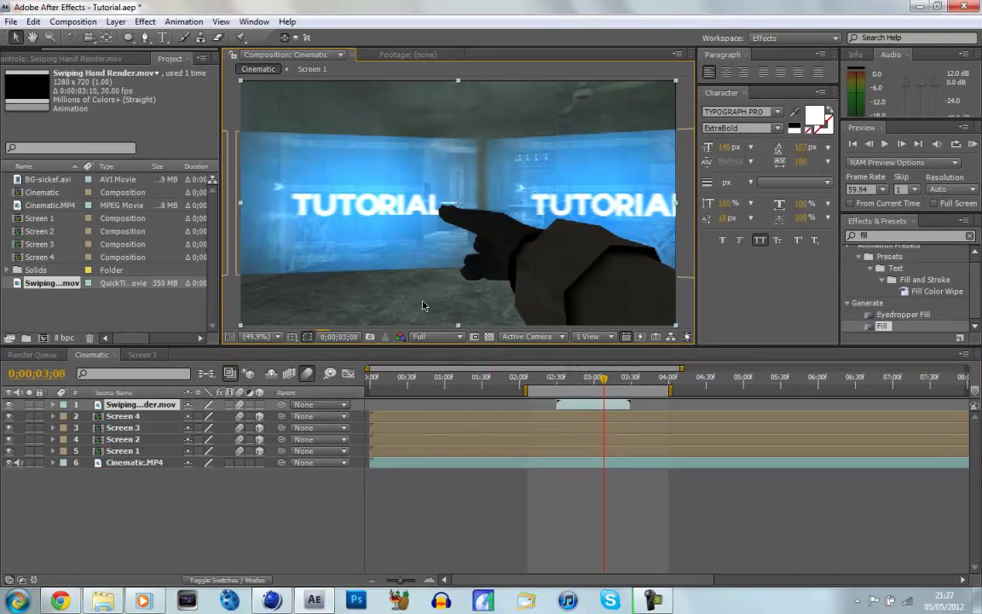